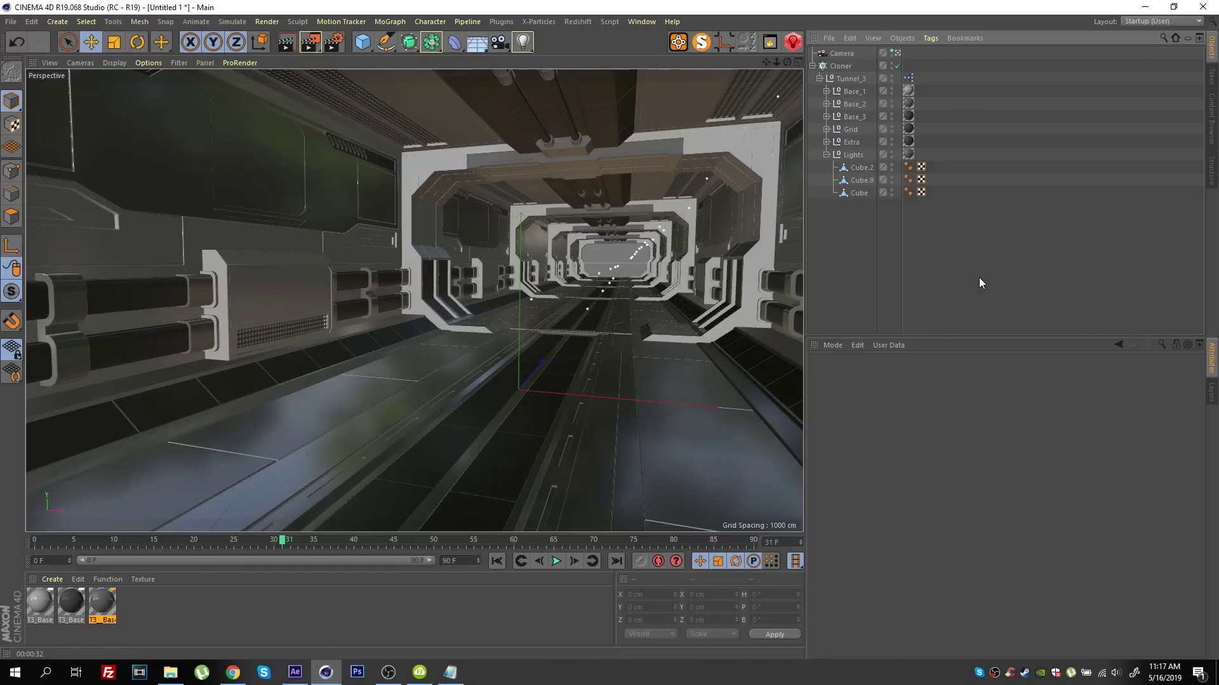
# - Disable the Cloner and re-enable it to compare the single tunnel segment with the cloned corridor
pyautogui.click(851, 69)
pyautogui.click(897, 66)
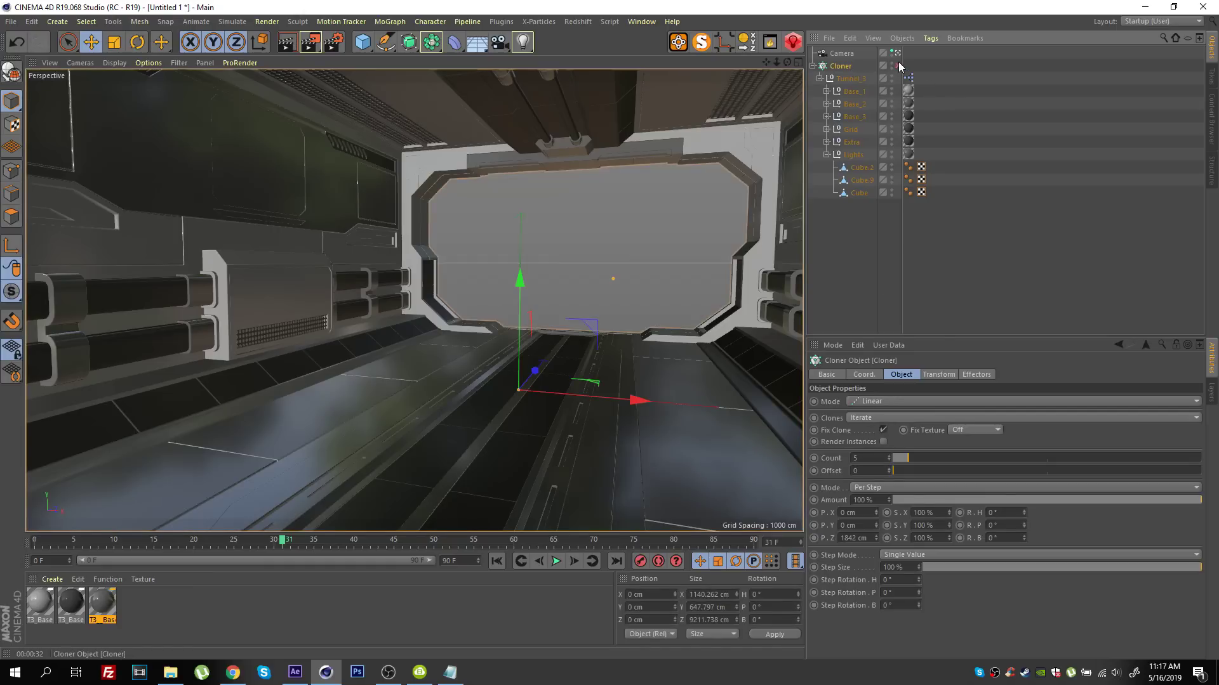
pyautogui.click(897, 65)
pyautogui.click(951, 78)
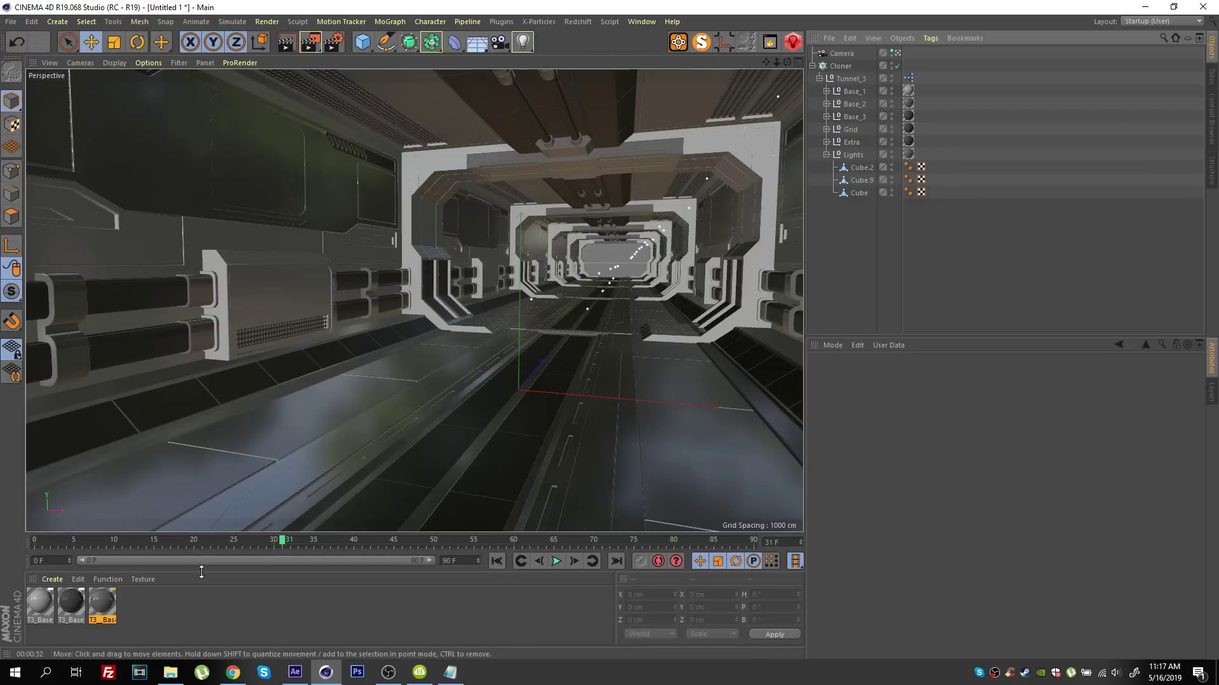
# - Inspect the color and reflectance settings of the existing T3 base materials, including T3_Base_2 and T3_Base_1
pyautogui.doubleClick(102, 603)
pyautogui.click(227, 220)
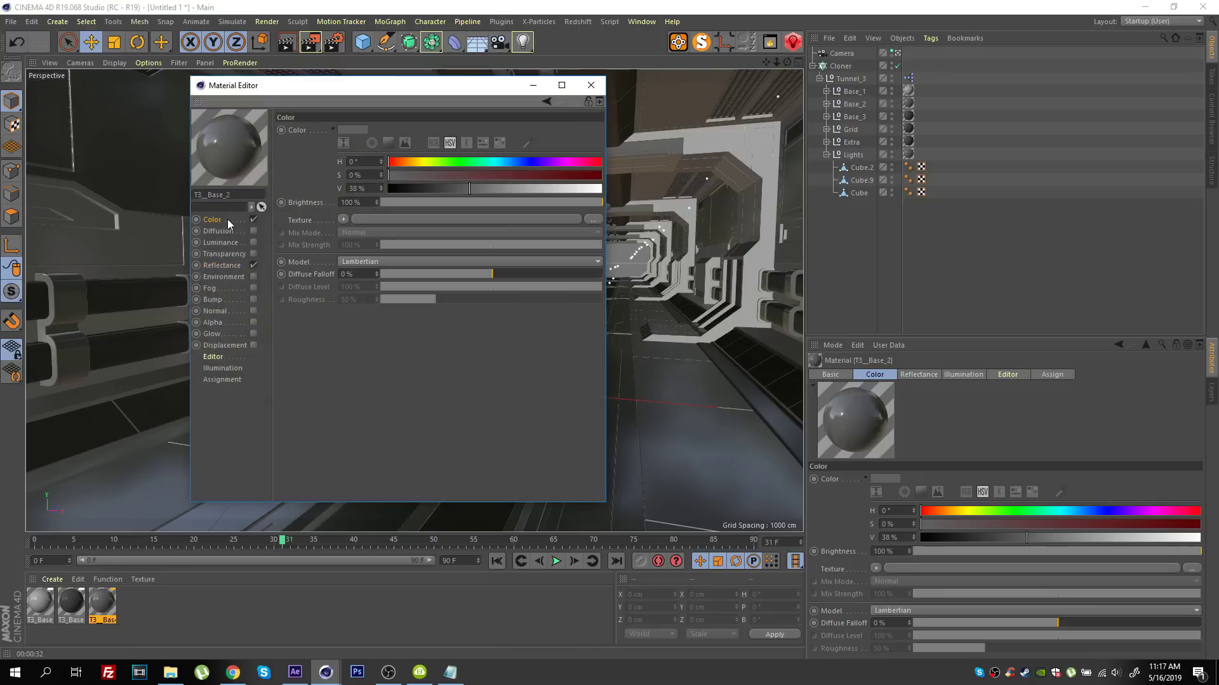
pyautogui.moveTo(275, 89); pyautogui.dragTo(649, 141)
pyautogui.click(594, 317)
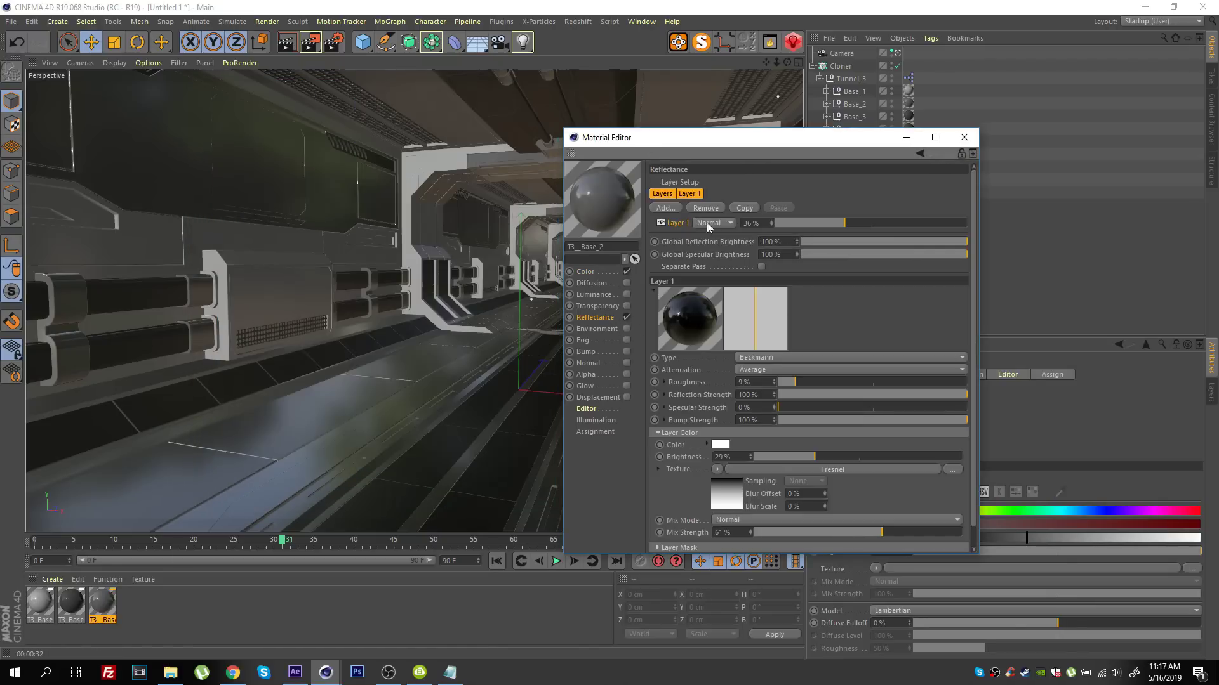
pyautogui.click(63, 605)
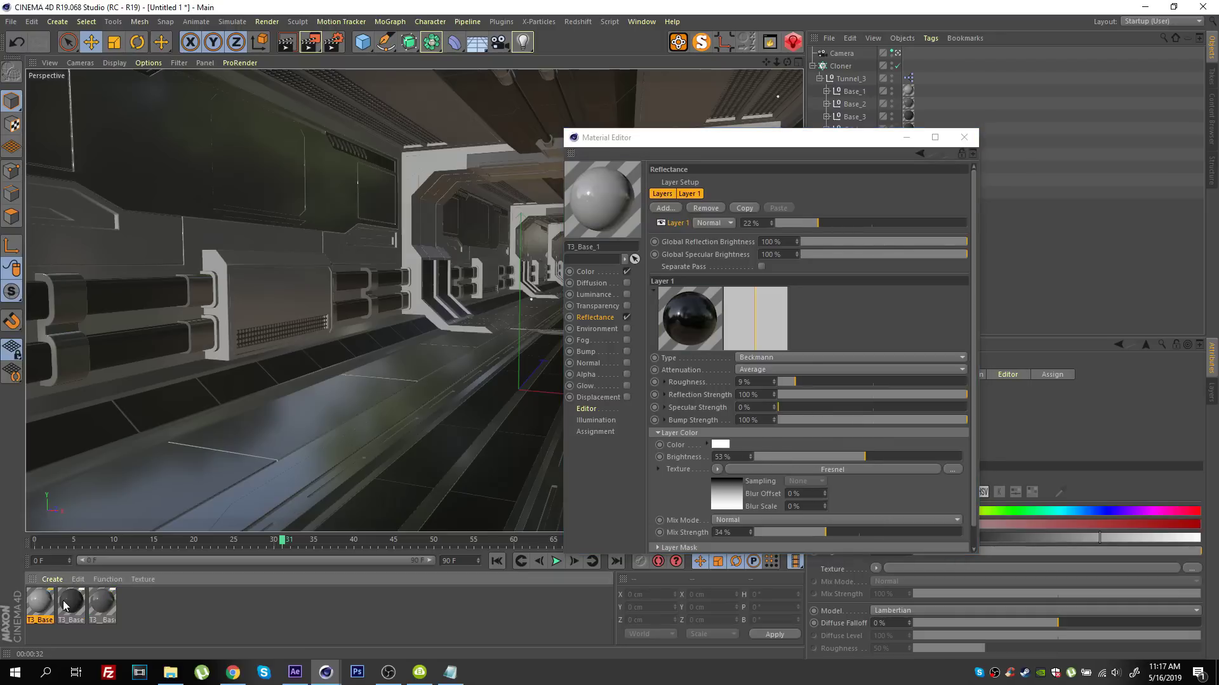
pyautogui.click(964, 138)
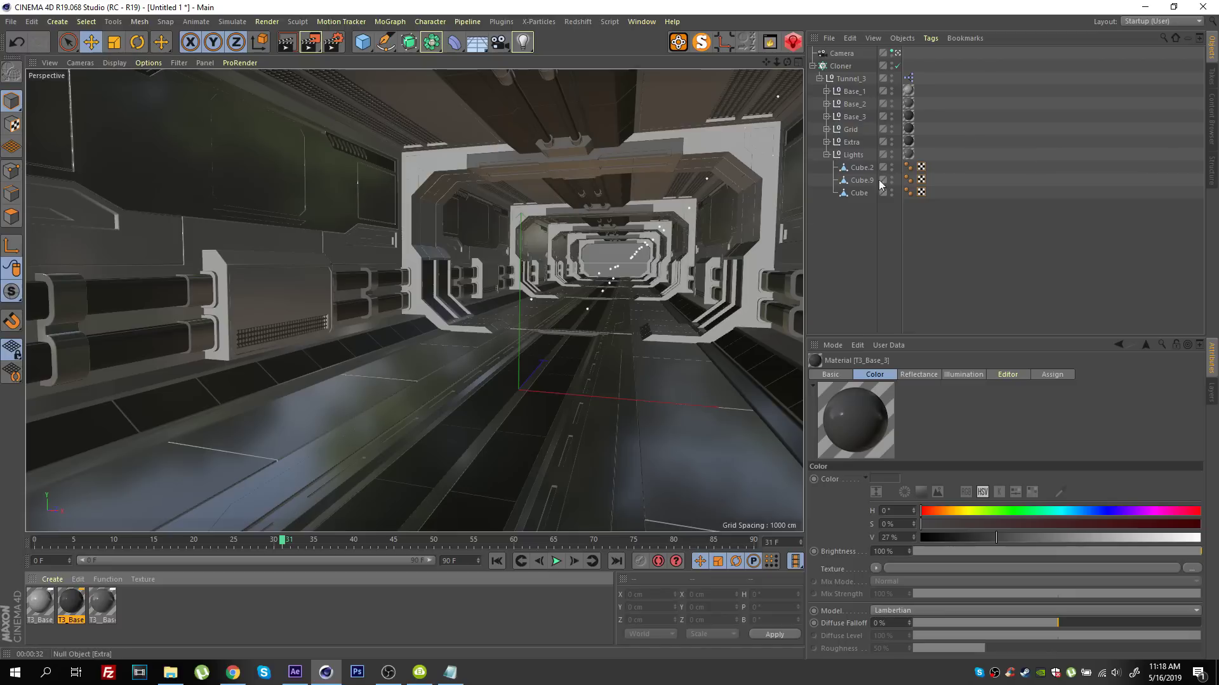
# - Examine the objects and tags under Tunnel_3, highlighting the Lights group to see its geometry in the corridor
pyautogui.moveTo(968, 250); pyautogui.dragTo(837, 75)
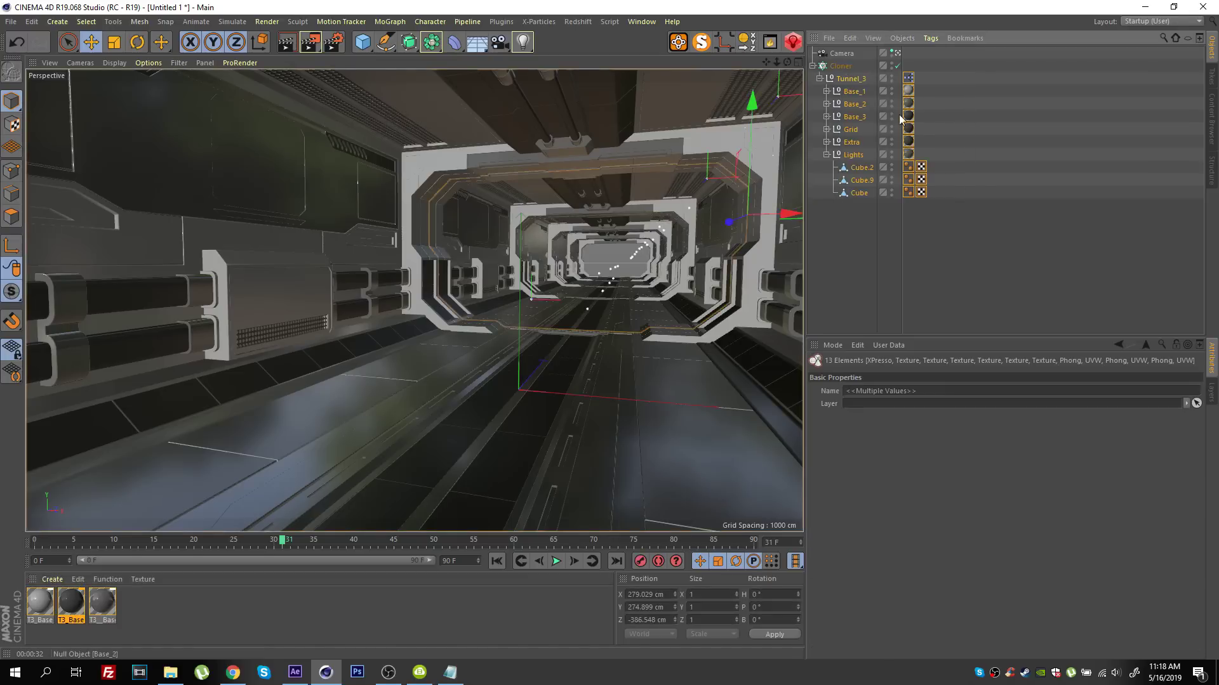
pyautogui.click(961, 166)
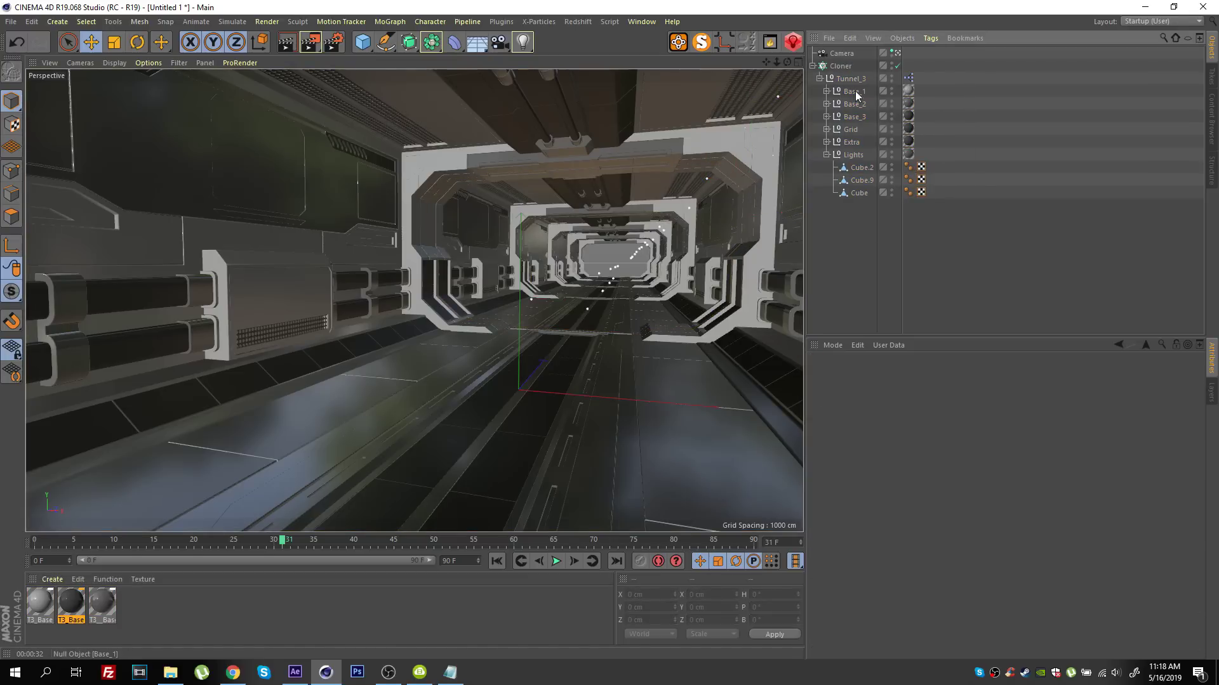
pyautogui.click(851, 155)
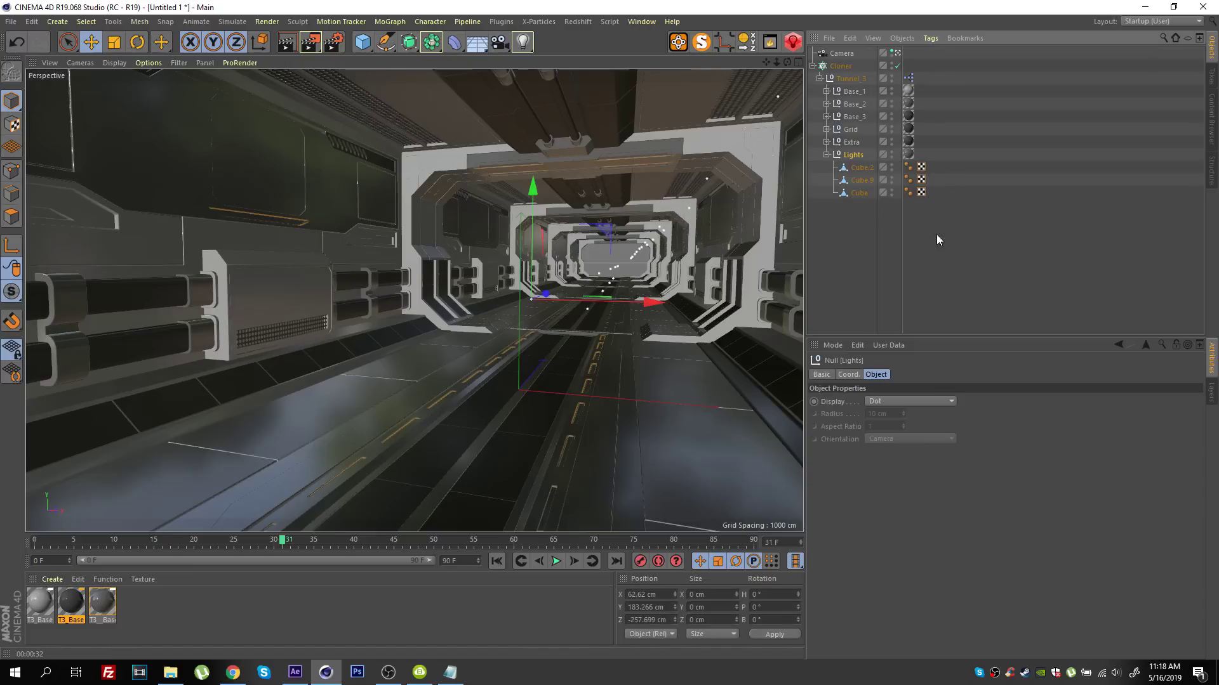
pyautogui.click(851, 233)
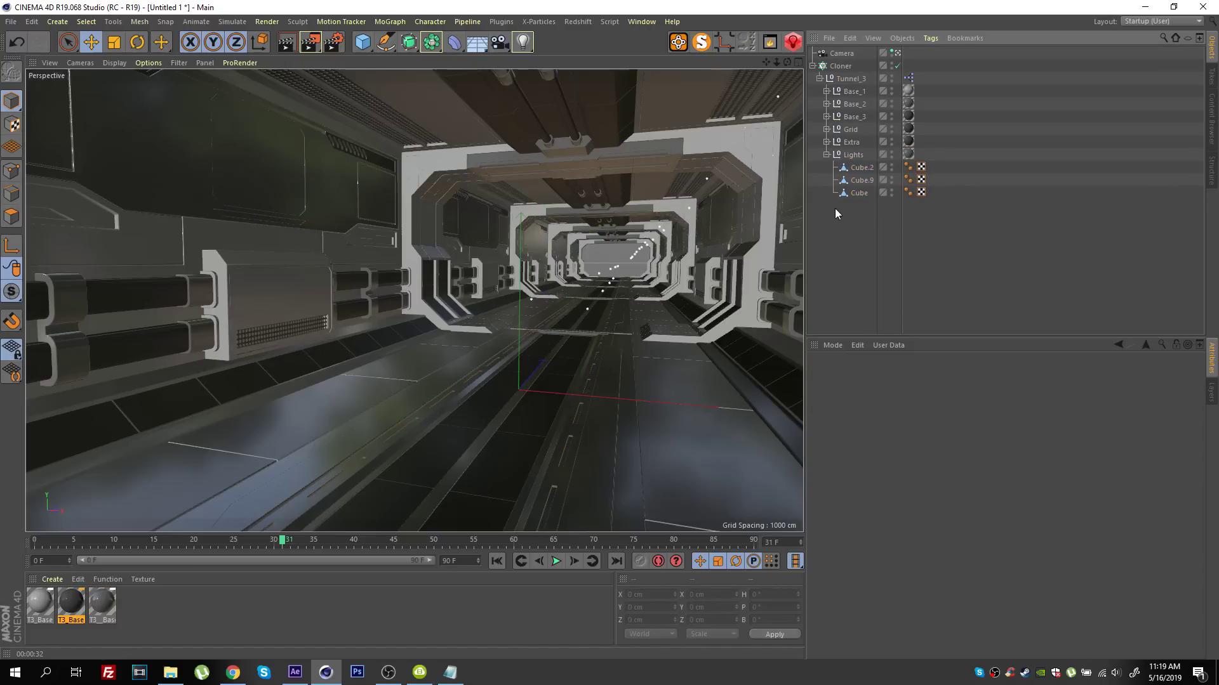
# - Create a new material named Lights and assign it to the Lights group in place of its existing material
pyautogui.doubleClick(169, 603)
pyautogui.doubleClick(35, 601)
pyautogui.press('BackSpace')
pyautogui.write('Lights')
pyautogui.press('Return')
pyautogui.click(591, 85)
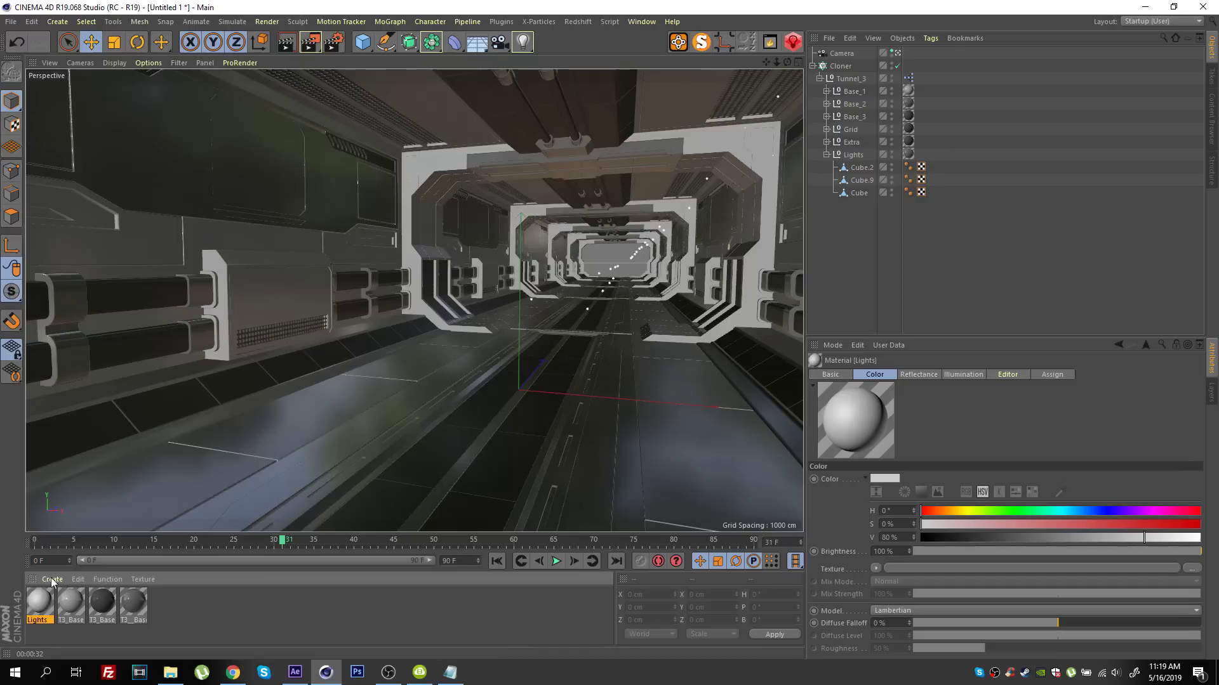
pyautogui.moveTo(895, 158); pyautogui.dragTo(906, 156)
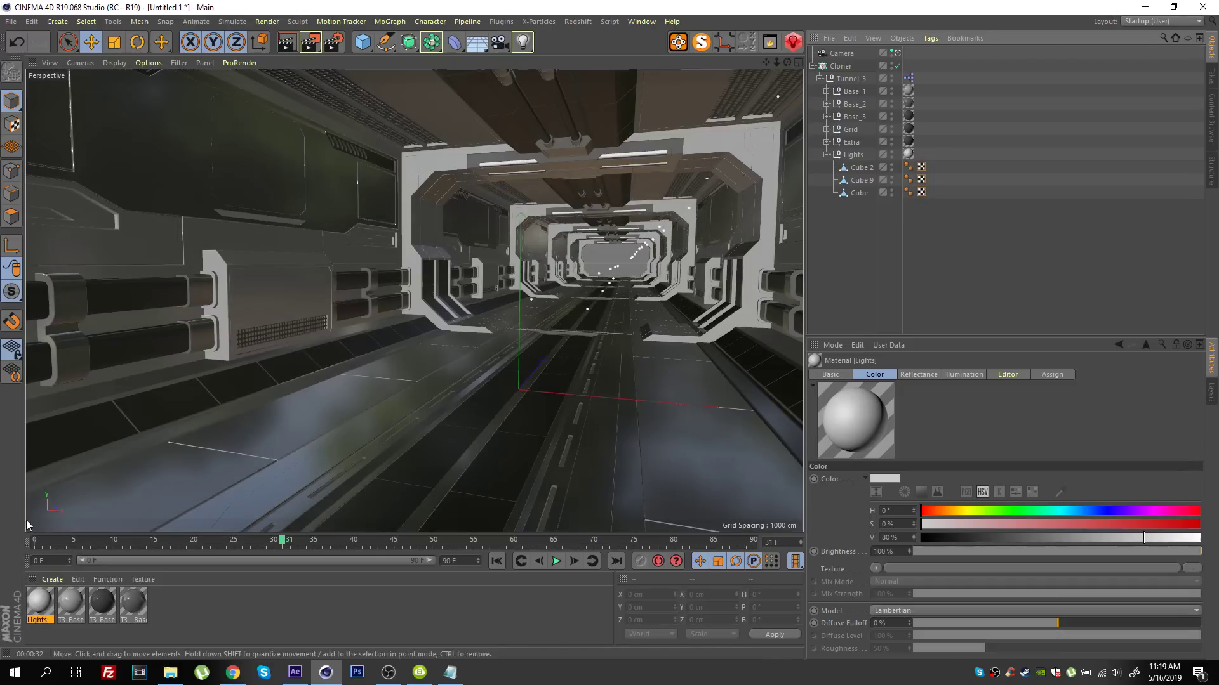
# - Replace the Default Specular reflectance layer of the Lights material with a new Beckmann layer
pyautogui.doubleClick(37, 603)
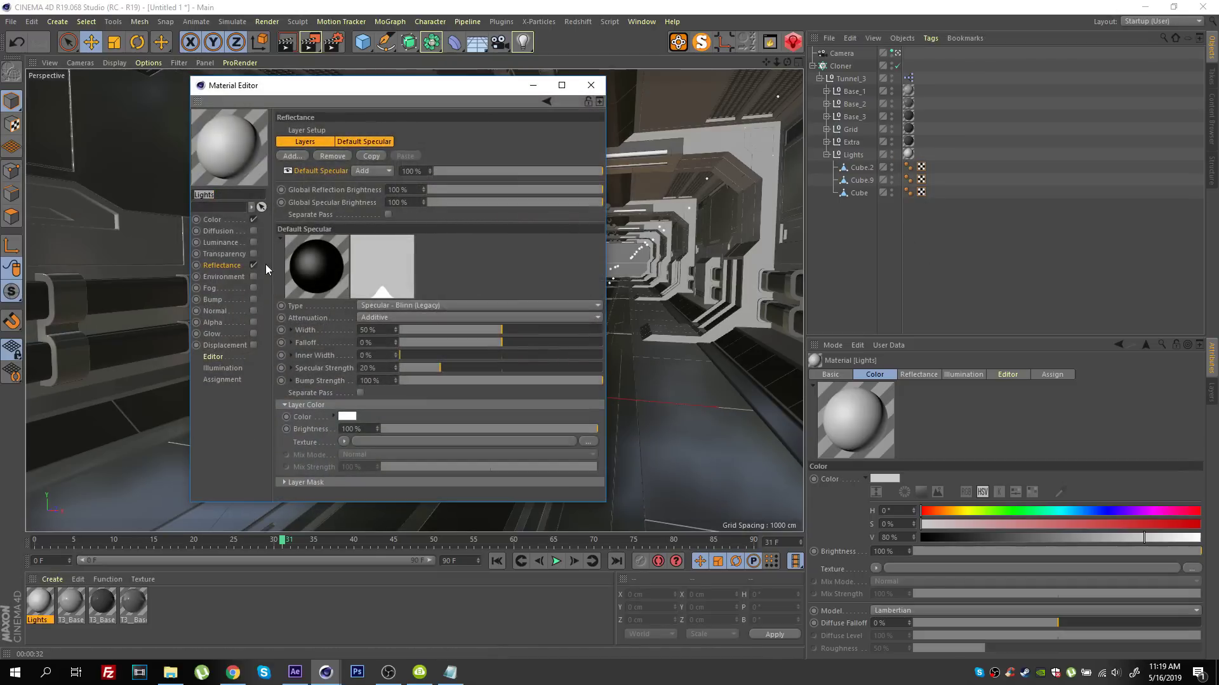
pyautogui.click(253, 242)
pyautogui.click(254, 243)
pyautogui.moveTo(262, 85); pyautogui.dragTo(790, 137)
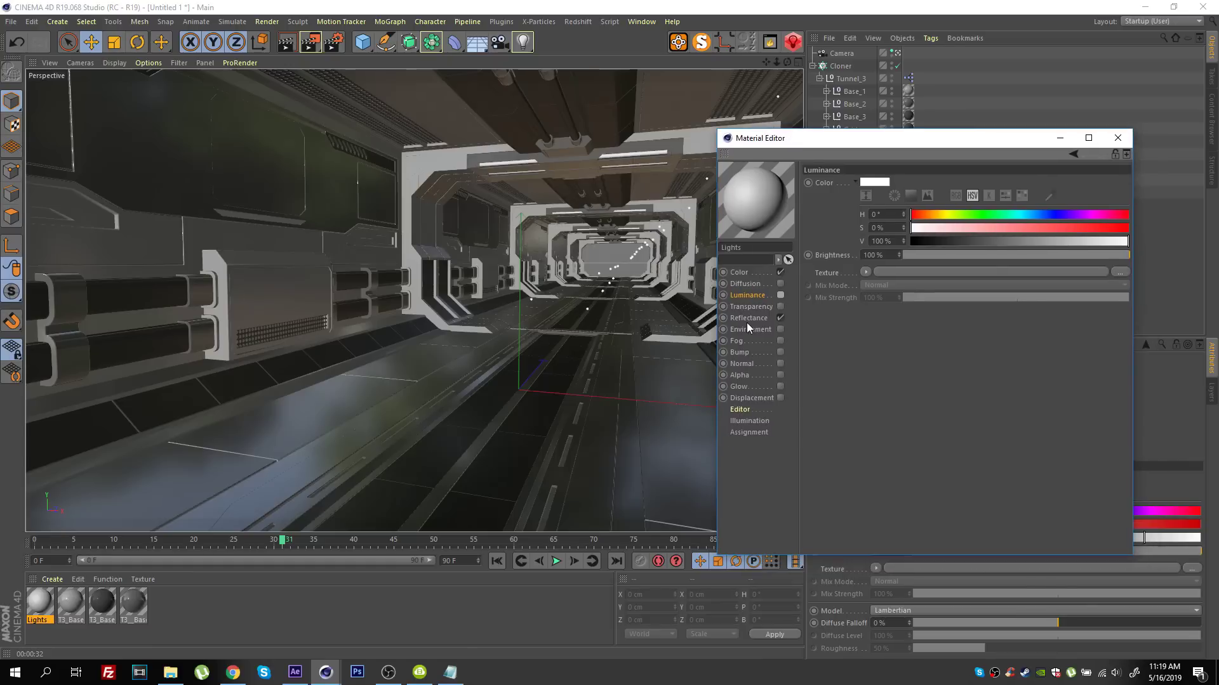
pyautogui.click(749, 318)
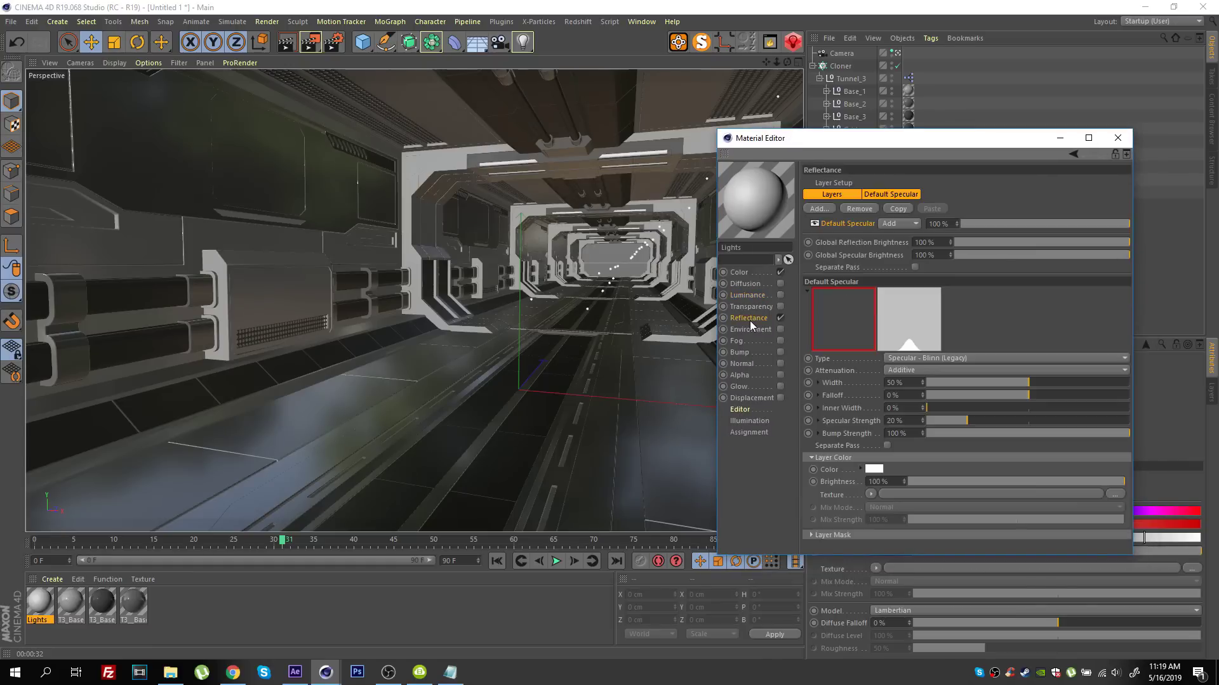
pyautogui.moveTo(805, 139); pyautogui.dragTo(763, 134)
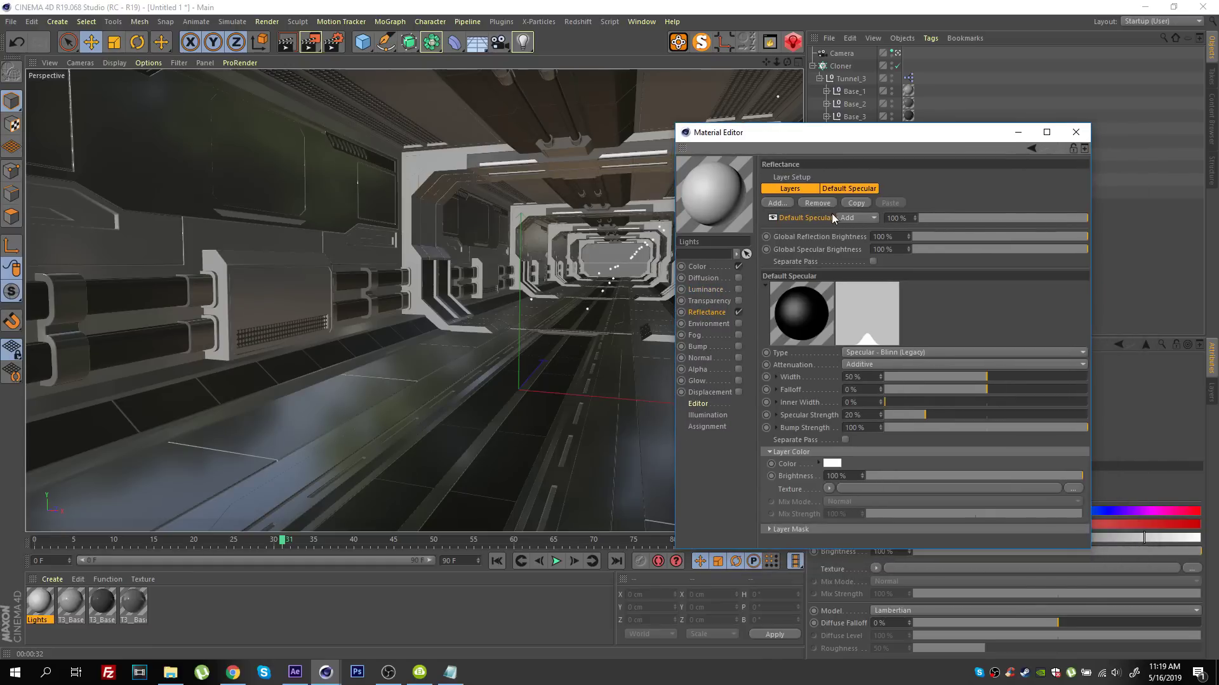
pyautogui.click(811, 203)
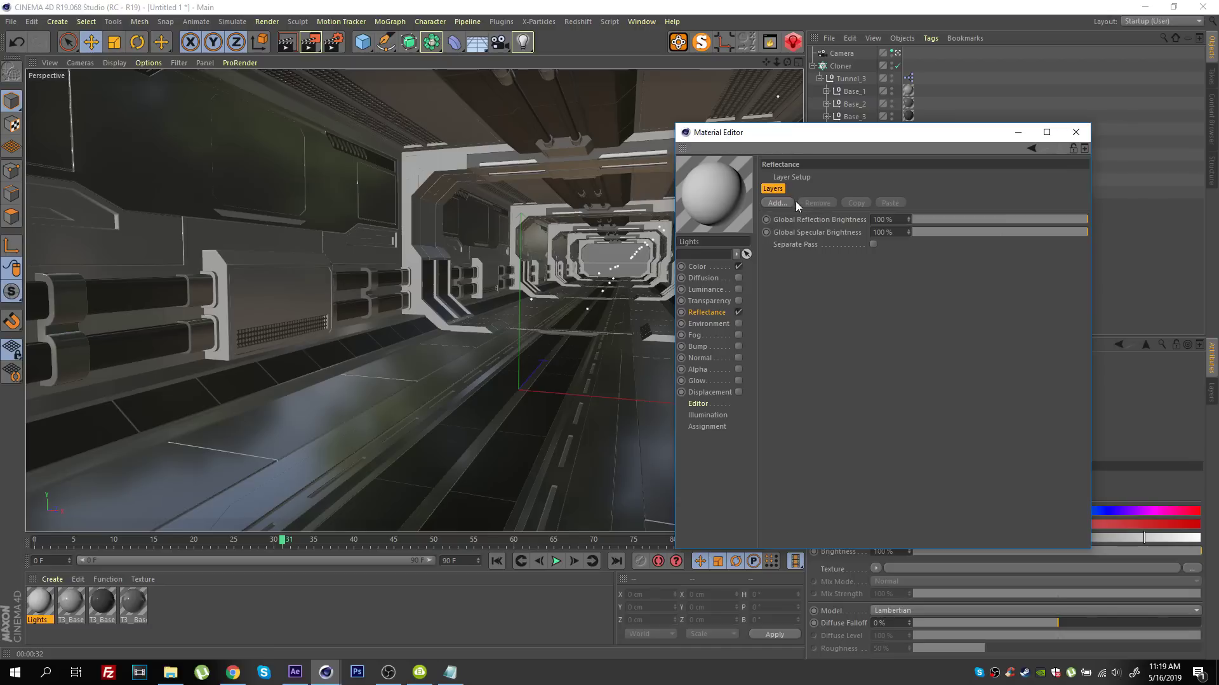
pyautogui.click(780, 203)
pyautogui.click(808, 208)
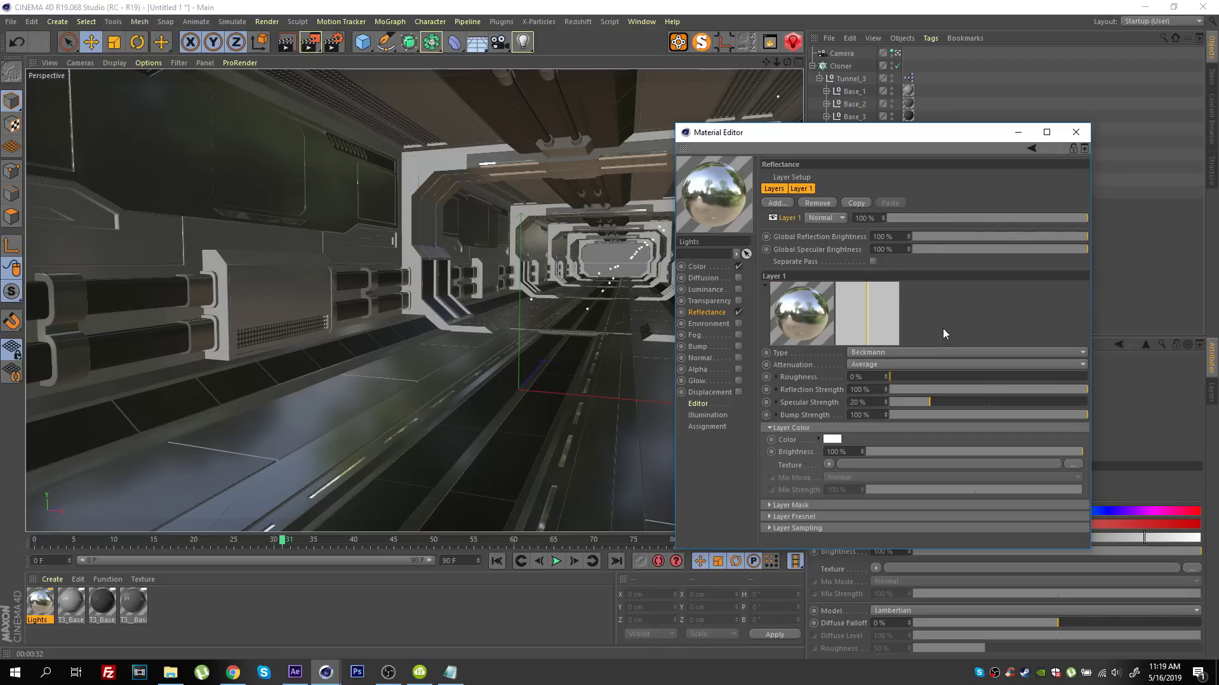
# - Set the reflectance layer to 35% strength and 10% roughness, with a Fresnel texture, 34% brightness and 60% mix strength
pyautogui.moveTo(990, 222); pyautogui.dragTo(952, 218)
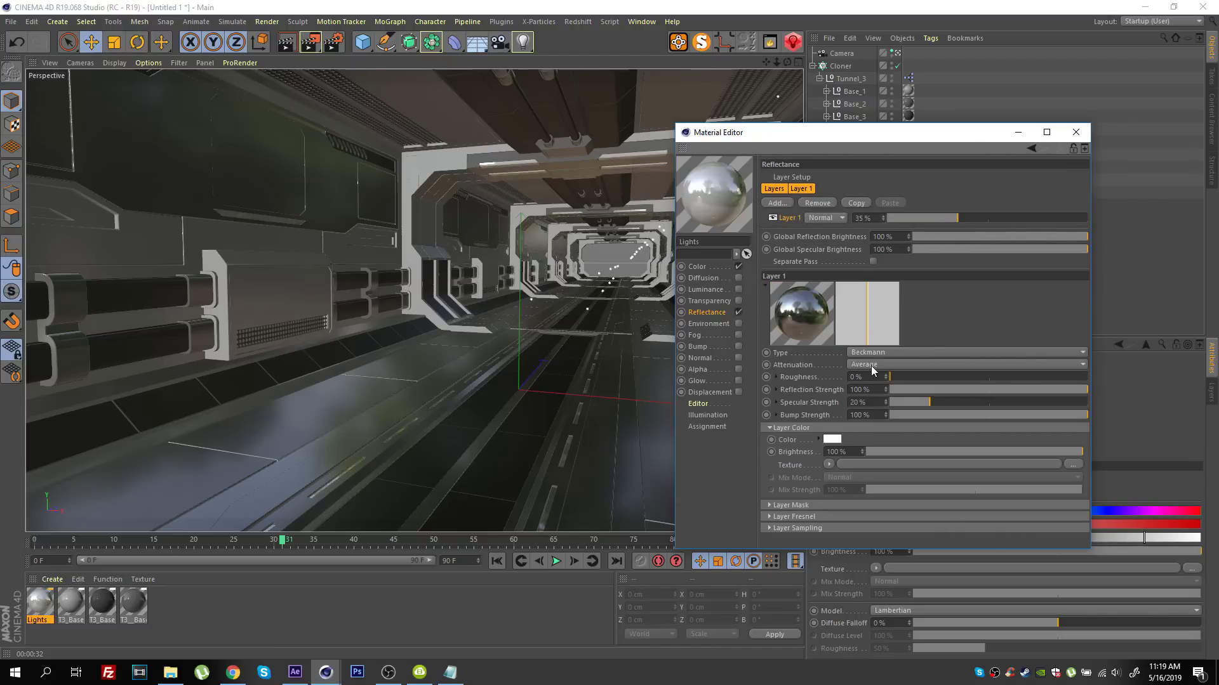
pyautogui.click(829, 465)
pyautogui.click(840, 265)
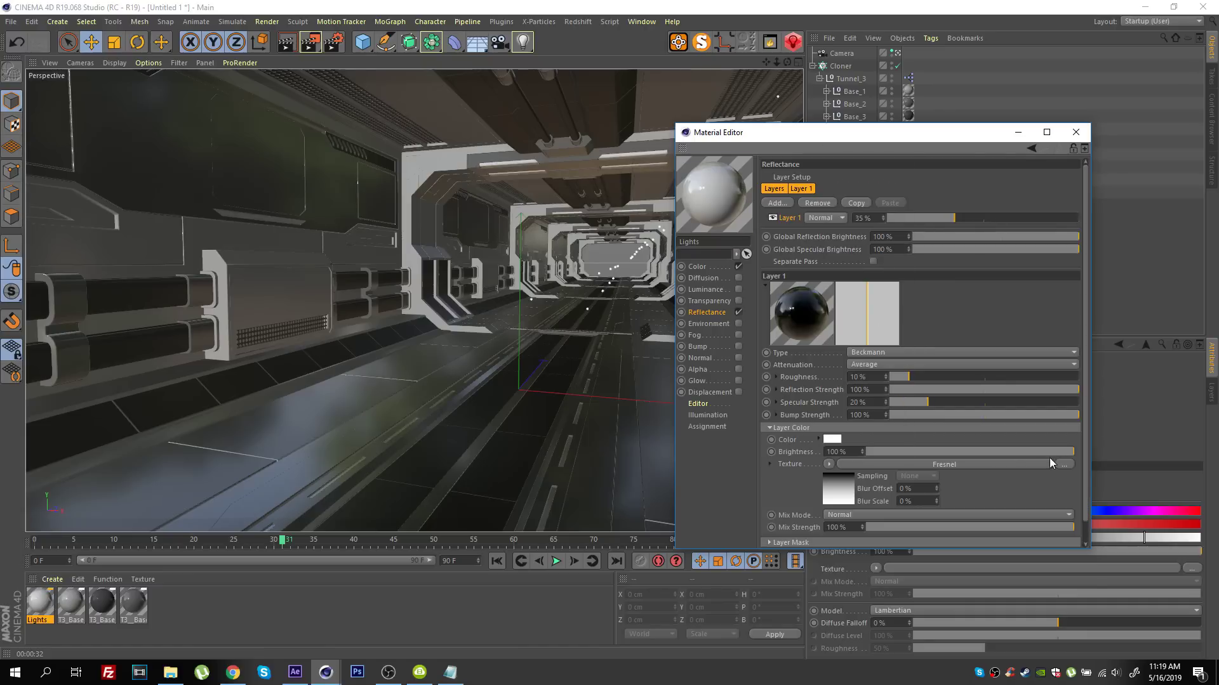
pyautogui.moveTo(1008, 451); pyautogui.dragTo(938, 452)
pyautogui.moveTo(1006, 523); pyautogui.dragTo(991, 526)
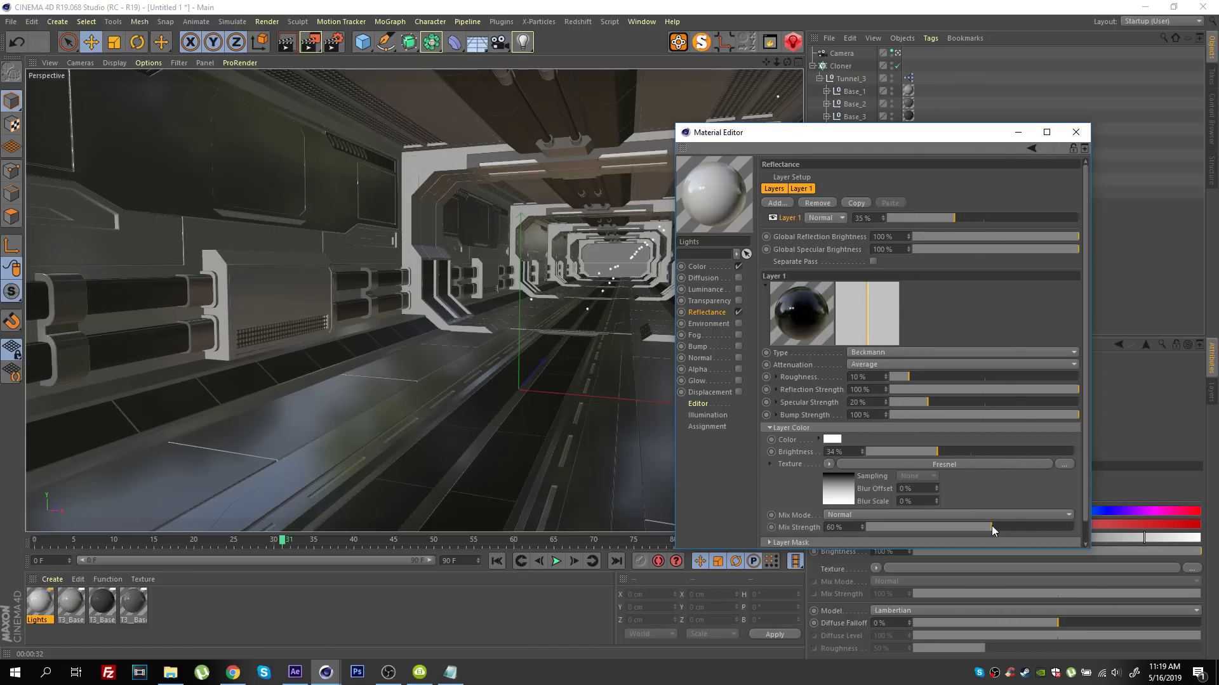
# - Set the Lights material's color value to 56% and close the material editor
pyautogui.click(715, 267)
pyautogui.moveTo(1024, 240); pyautogui.dragTo(990, 235)
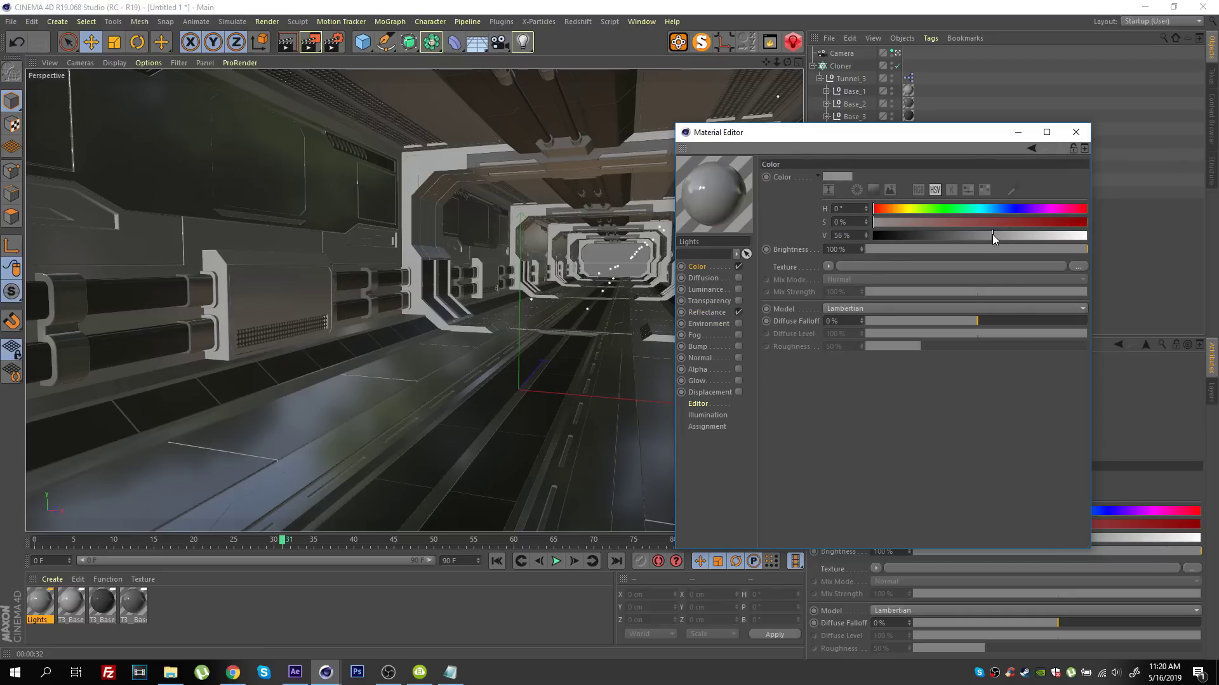
pyautogui.click(1075, 132)
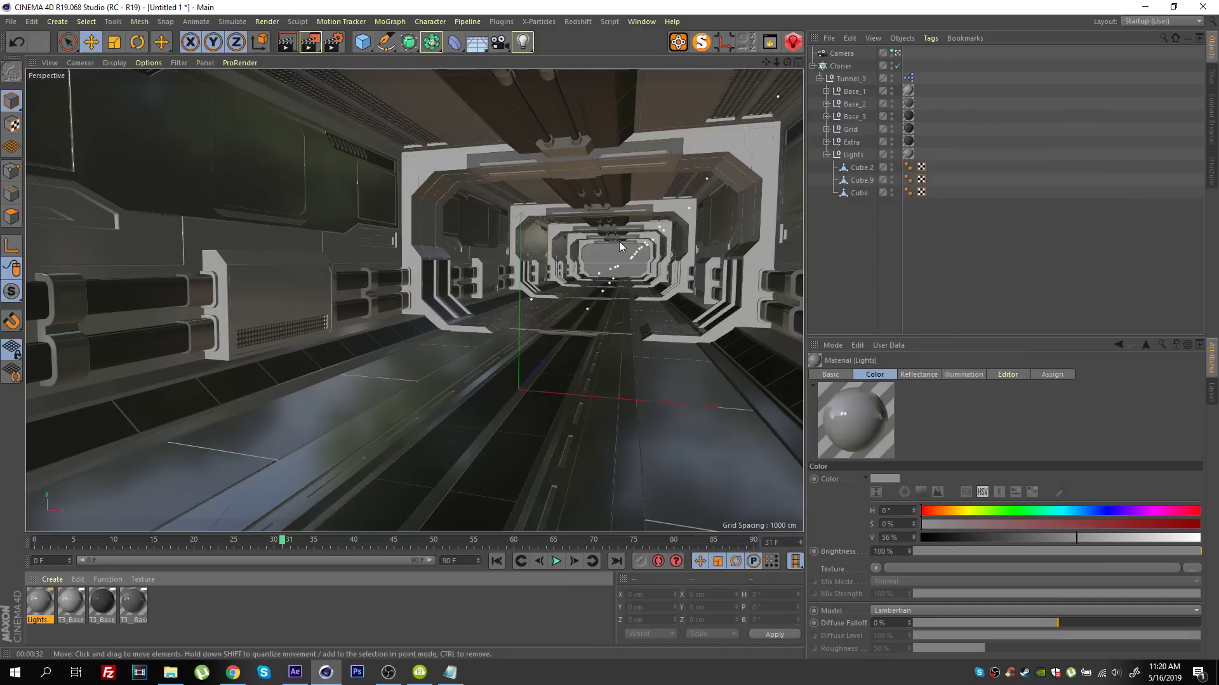
# - Render the current frame to the Picture Viewer and save it as a JPG still image named Base
pyautogui.hotkey('shift', 'r')
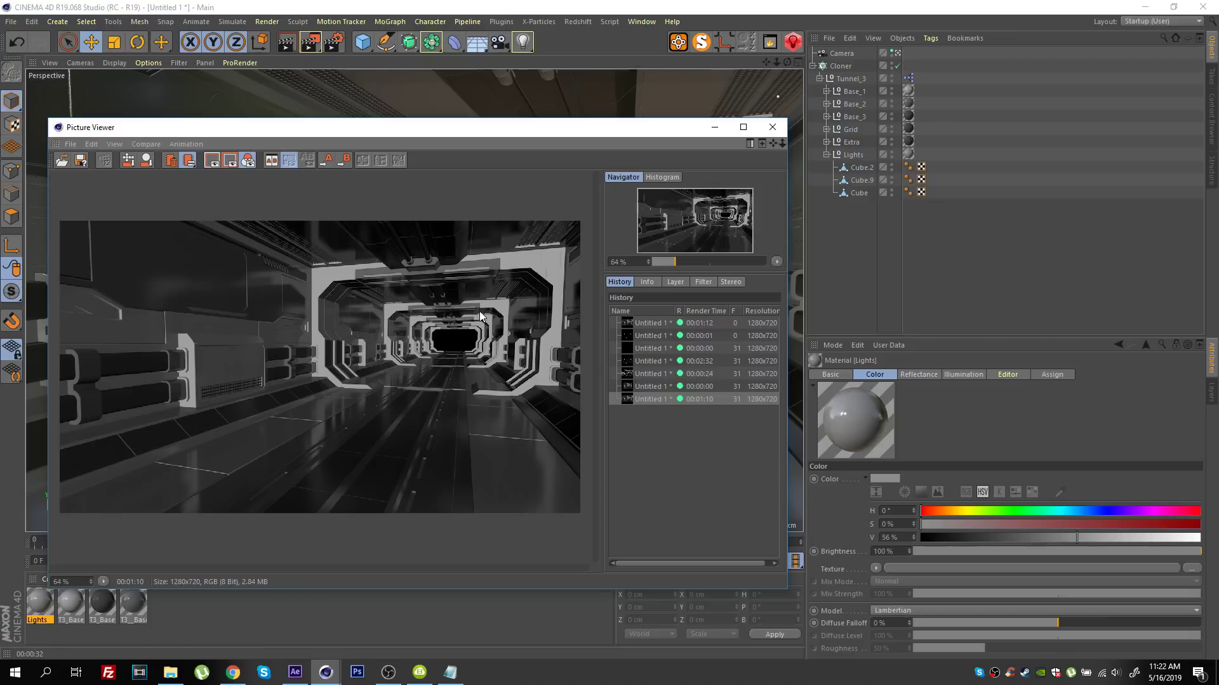
pyautogui.click(70, 145)
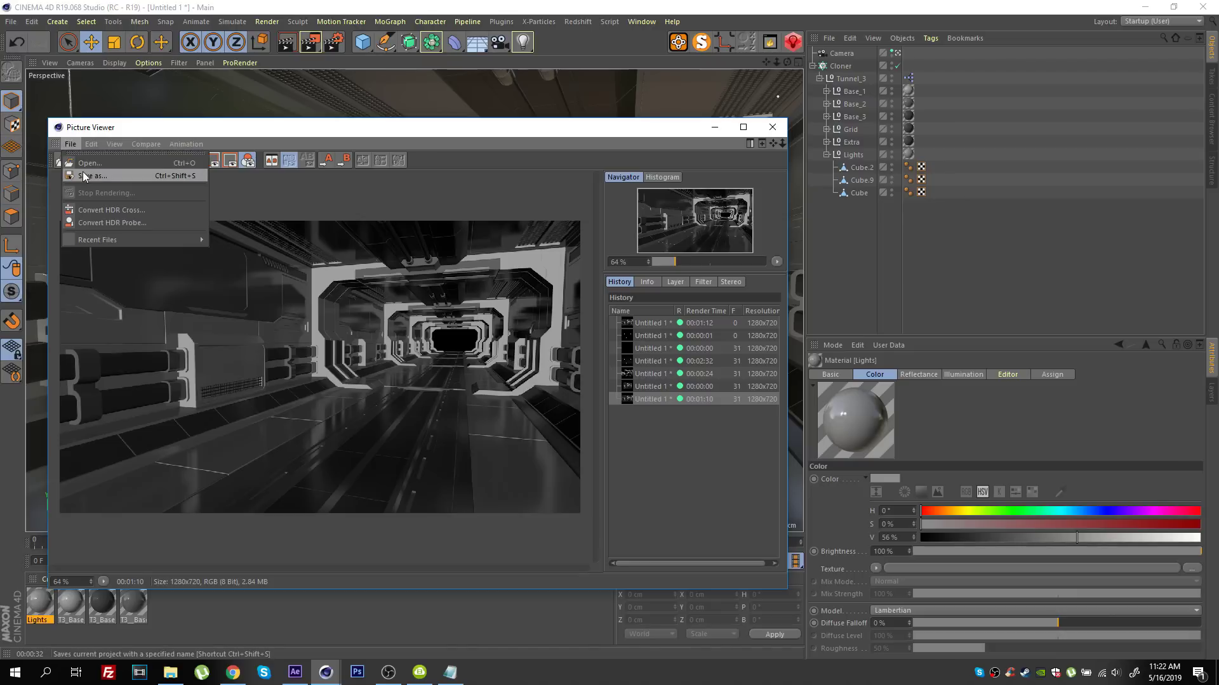
pyautogui.click(85, 176)
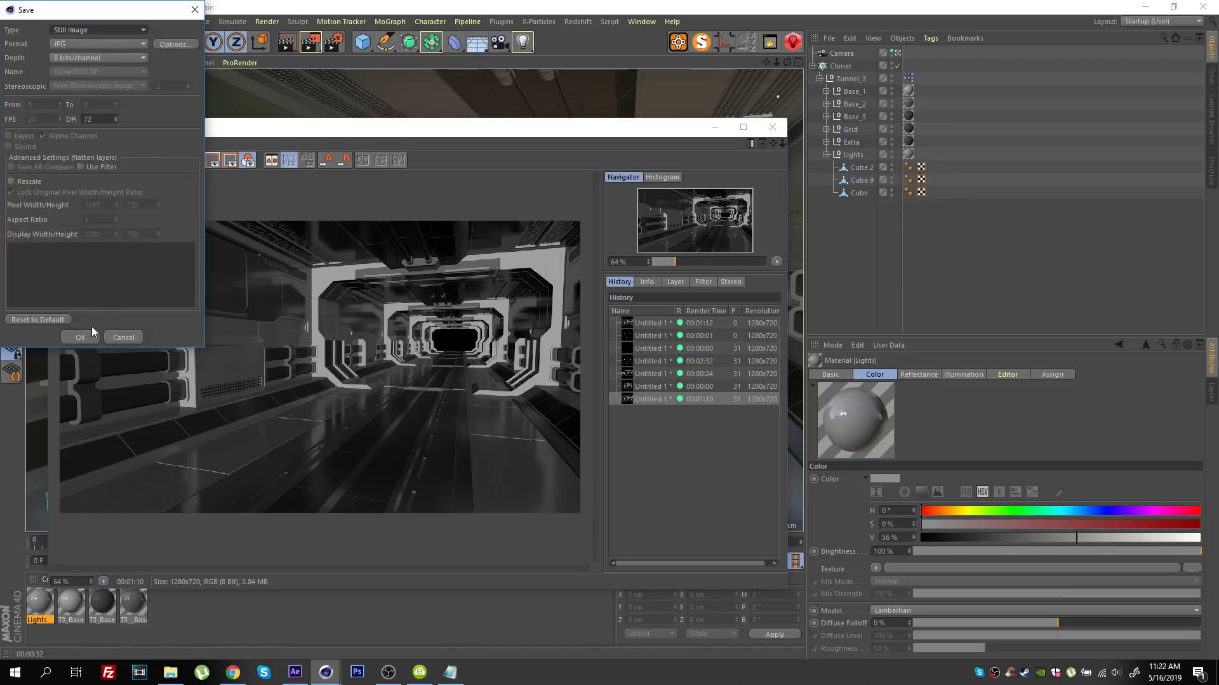
pyautogui.click(88, 335)
pyautogui.doubleClick(196, 232)
pyautogui.click(233, 591)
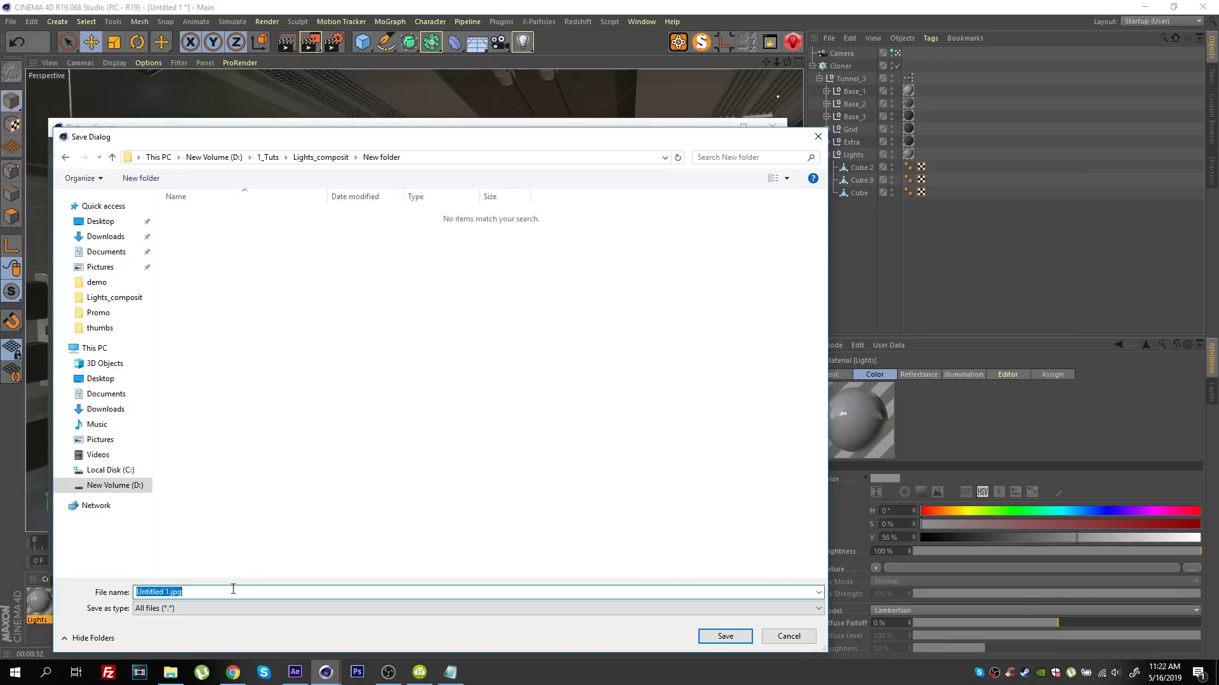
pyautogui.write('Base')
pyautogui.press('Return')
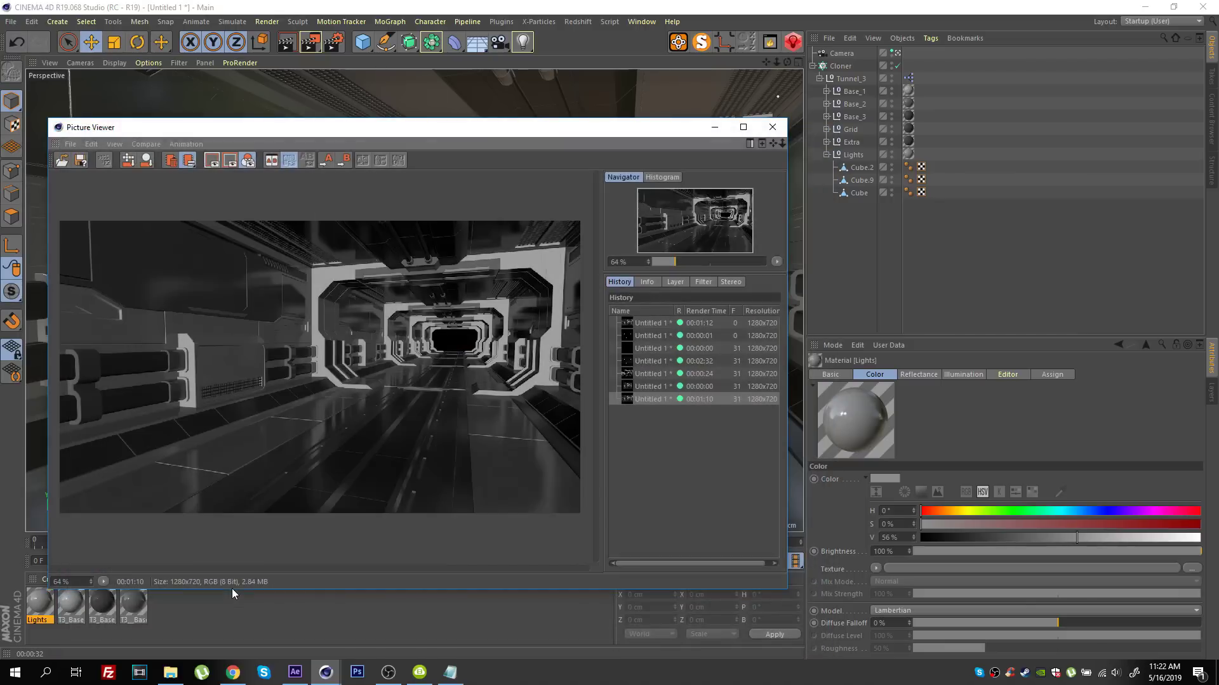
# - Switch to After Effects and start a new empty project
pyautogui.click(295, 672)
pyautogui.click(11, 23)
pyautogui.moveTo(29, 35)
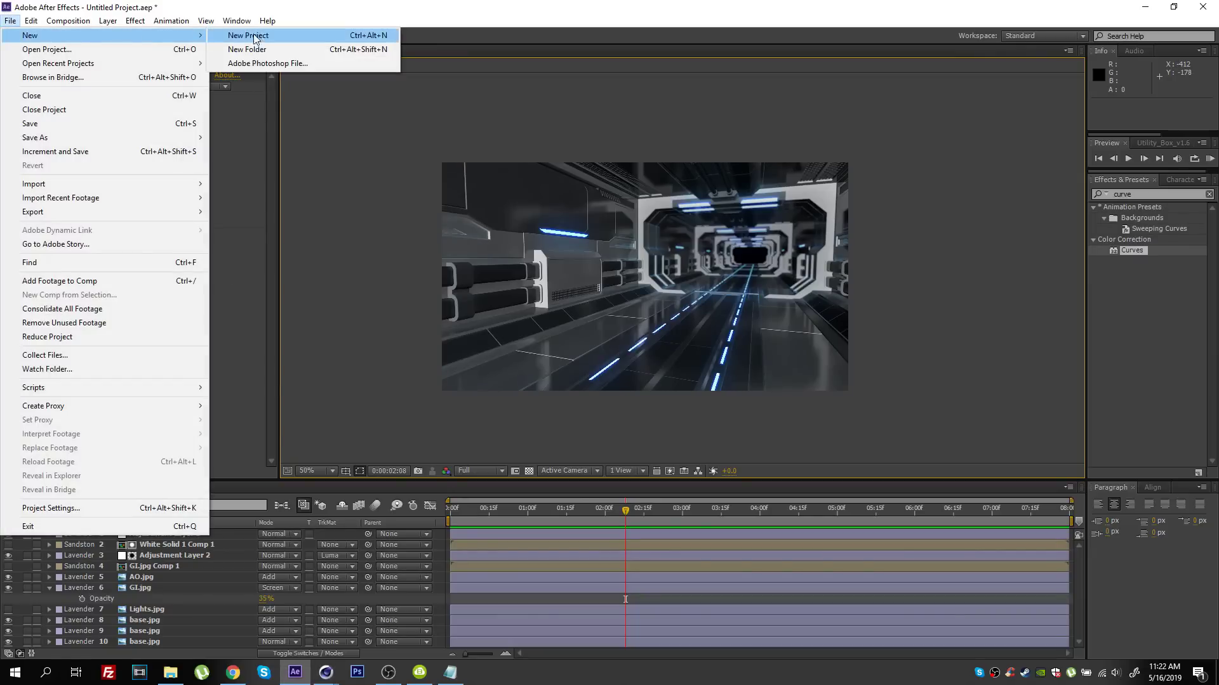
pyautogui.click(260, 37)
pyautogui.click(633, 354)
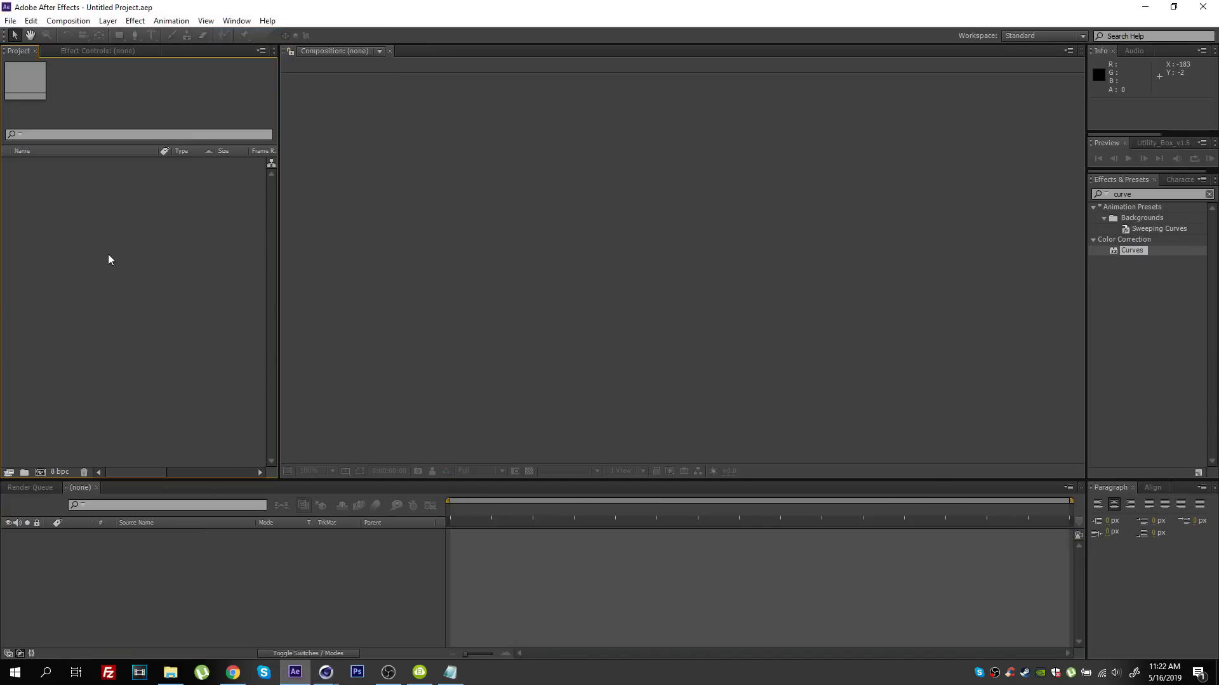
# - Import Base.jpg and create a new composition from it
pyautogui.doubleClick(163, 301)
pyautogui.doubleClick(446, 236)
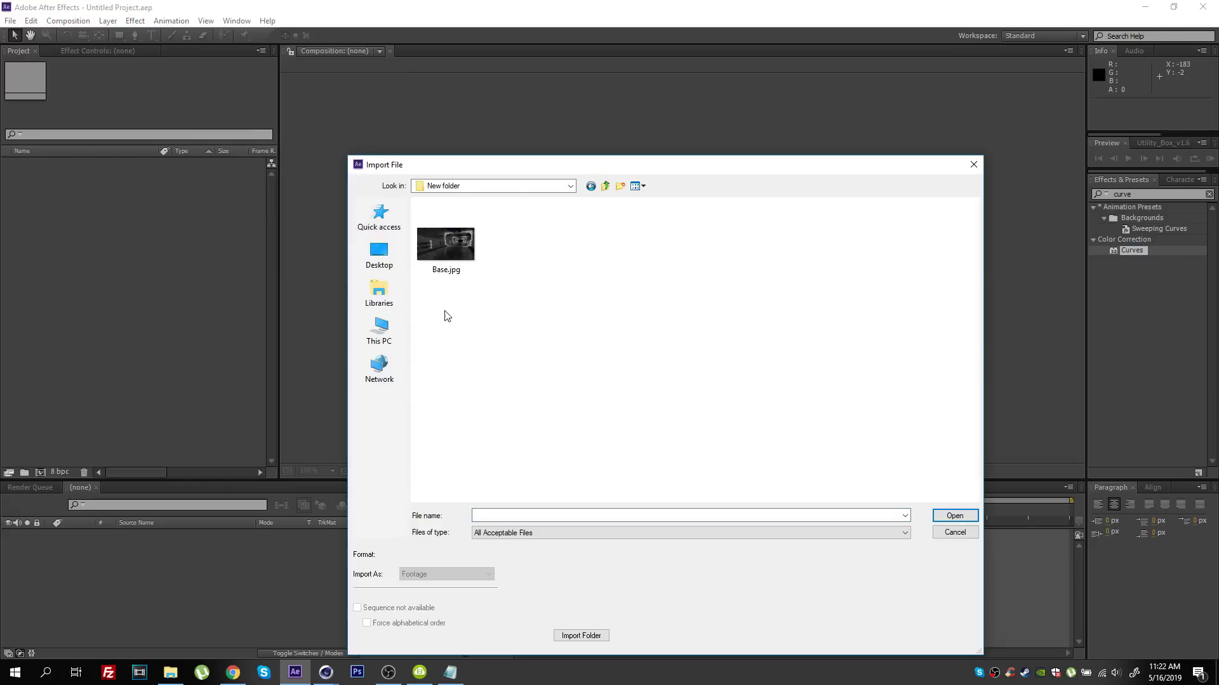
pyautogui.doubleClick(448, 245)
pyautogui.moveTo(46, 167); pyautogui.dragTo(41, 473)
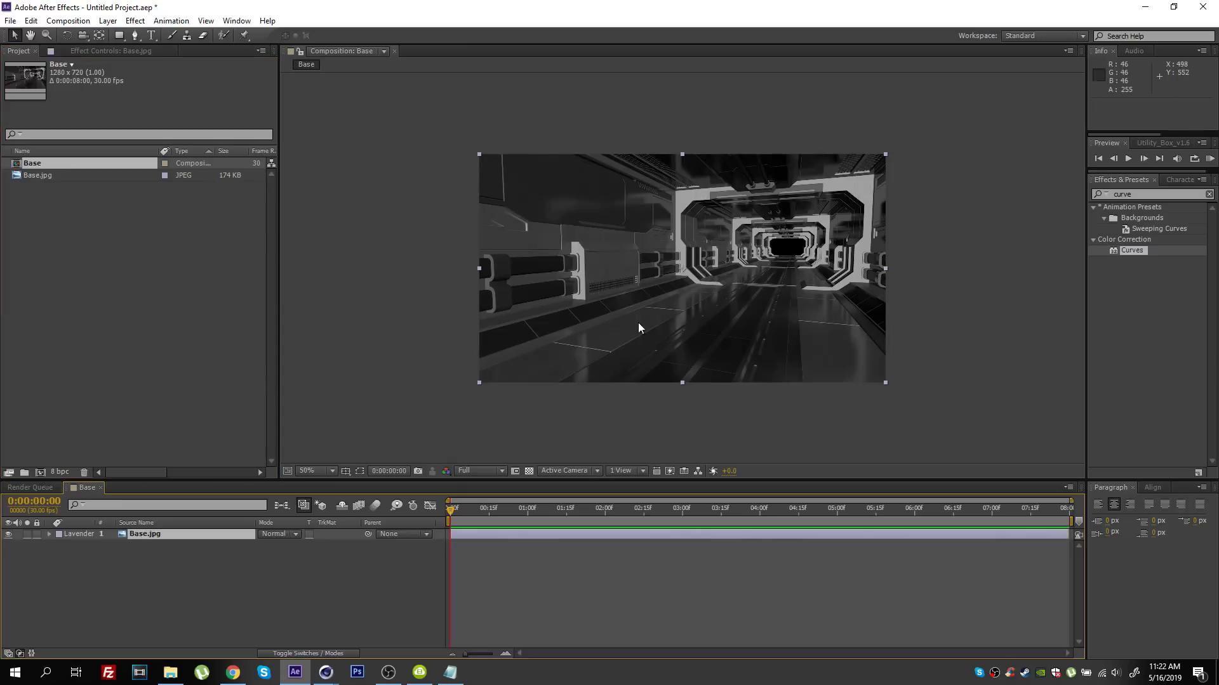
pyautogui.scroll(1, 635, 292)
pyautogui.scroll(-1, 647, 254)
# - Switch back to Cinema 4D and close the Picture Viewer
pyautogui.moveTo(326, 672)
pyautogui.click(391, 603)
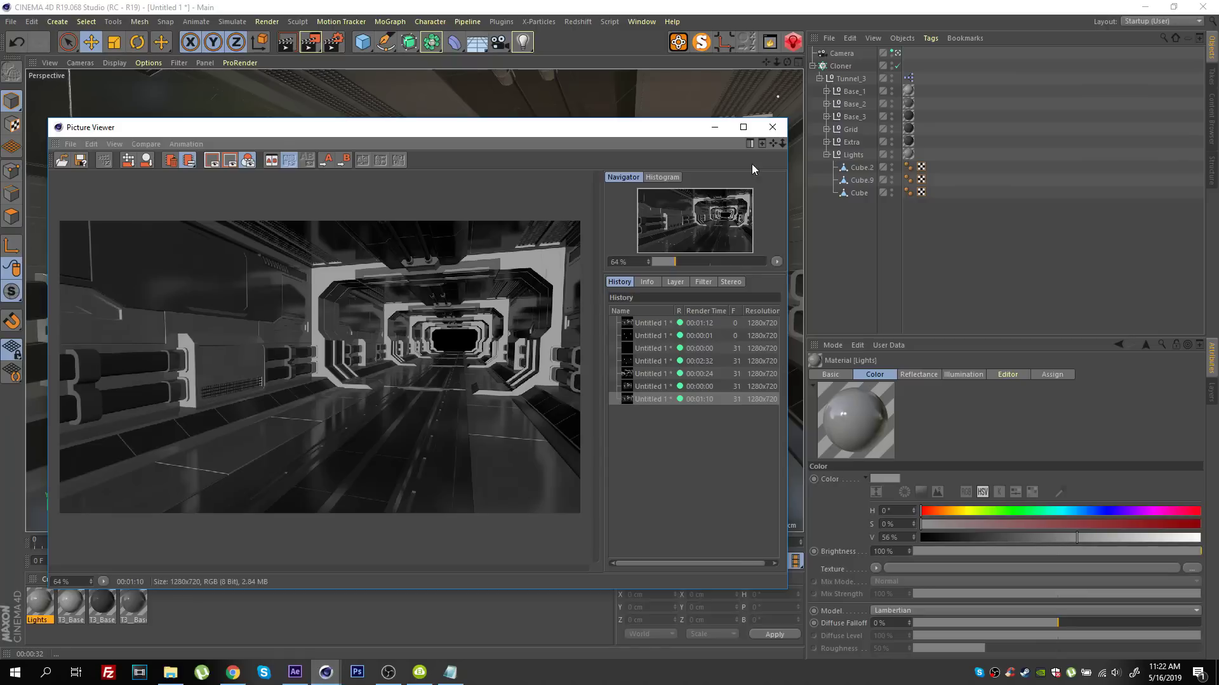
pyautogui.click(773, 127)
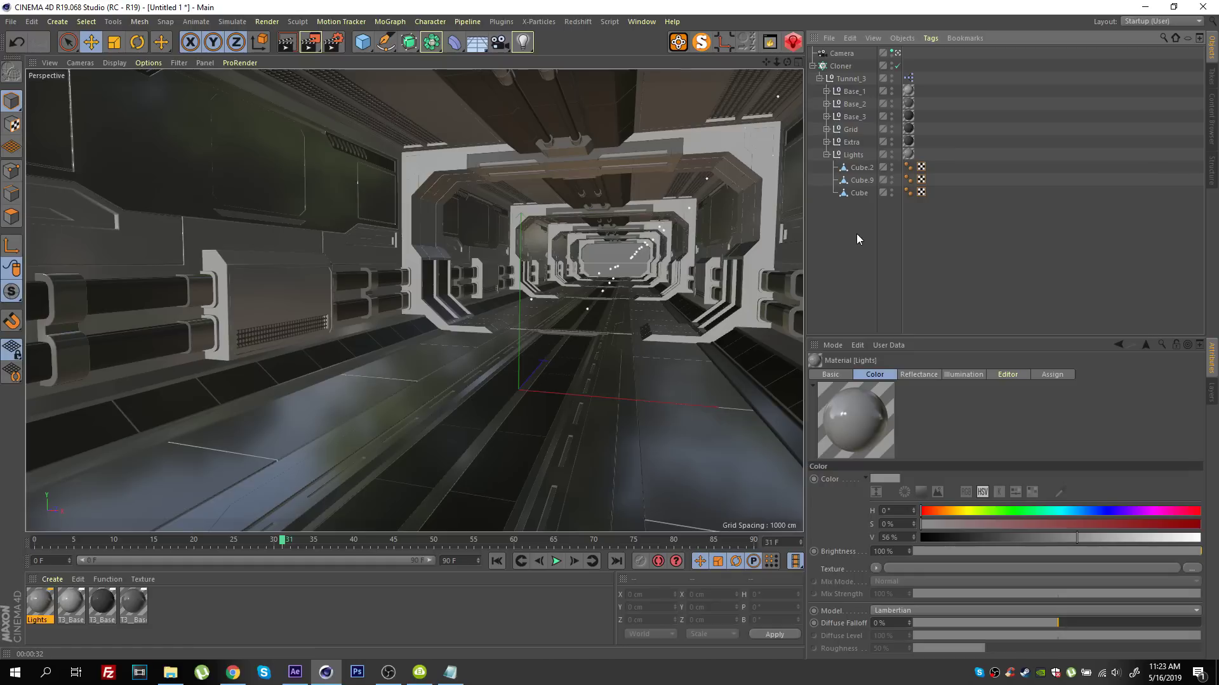
# - Add a Compositing tag to the Cloner, enable Matte Object on it, and preview the render in the viewport
pyautogui.rightClick(841, 67)
pyautogui.moveTo(857, 76)
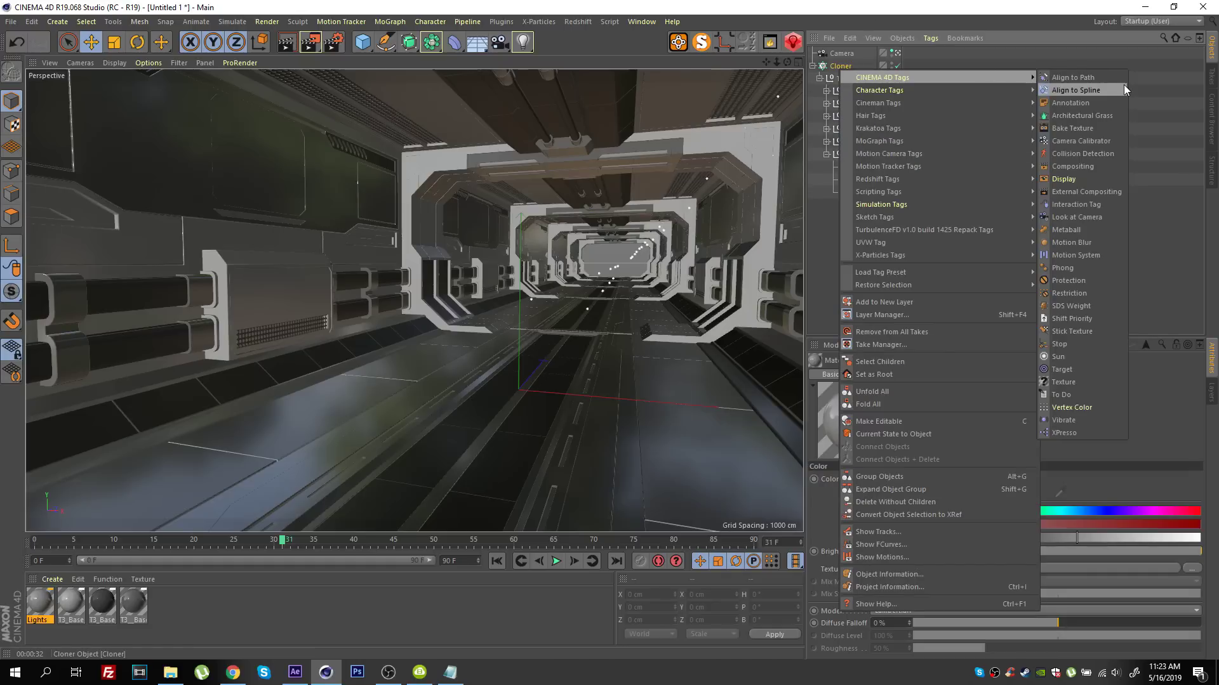
pyautogui.click(1072, 166)
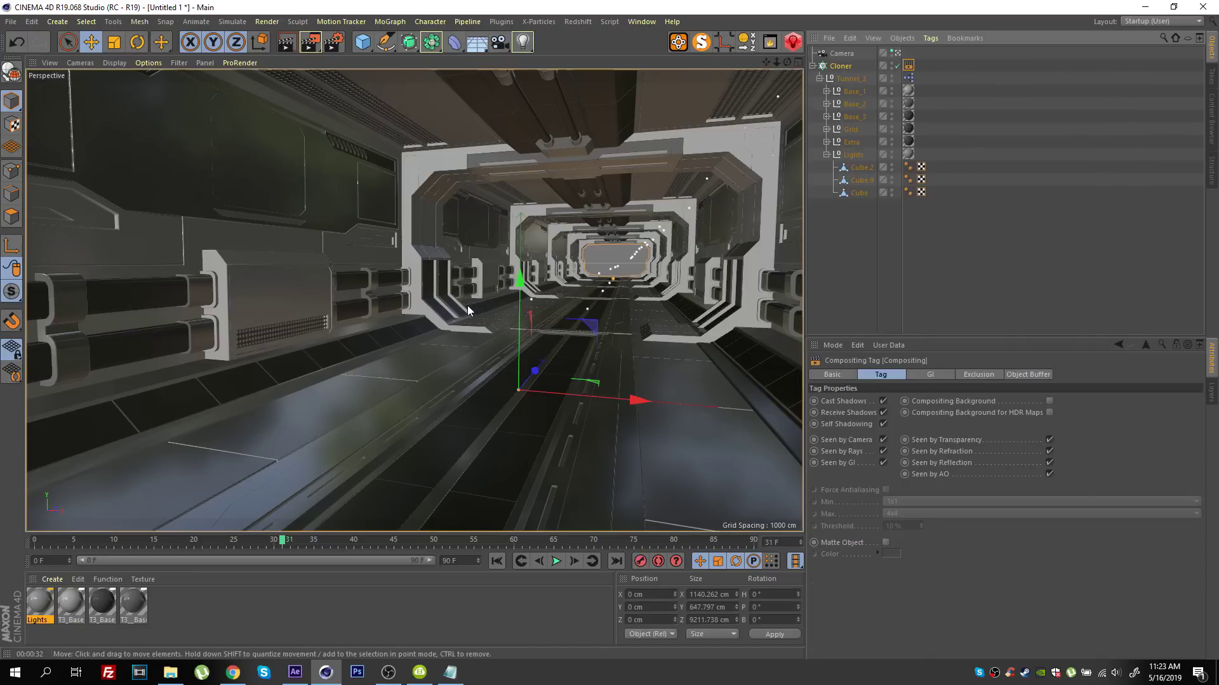
pyautogui.click(886, 542)
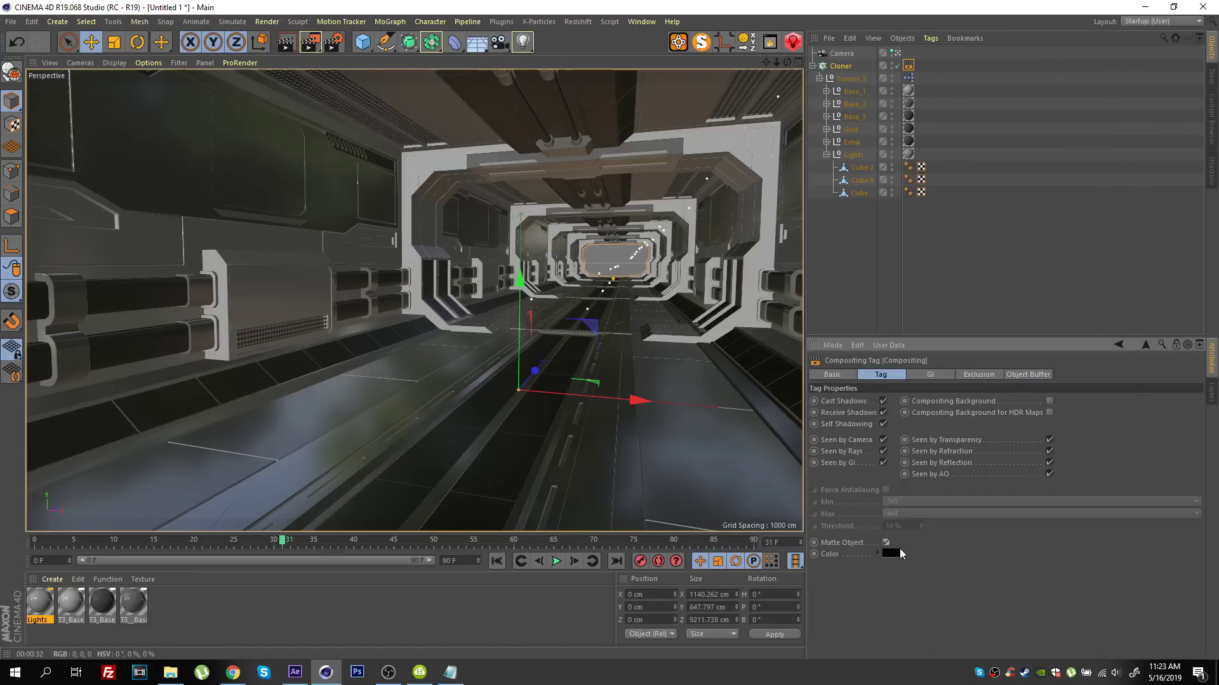
pyautogui.hotkey('ctrl', 'r')
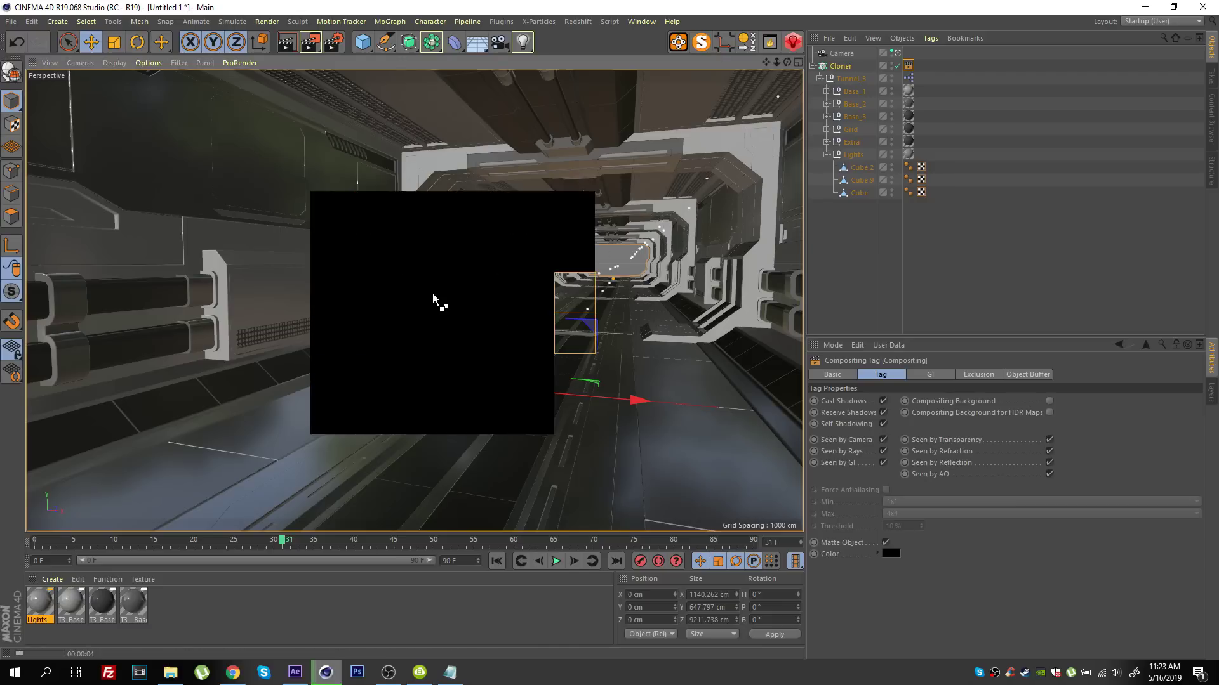
pyautogui.hotkey('ctrl', 'b')
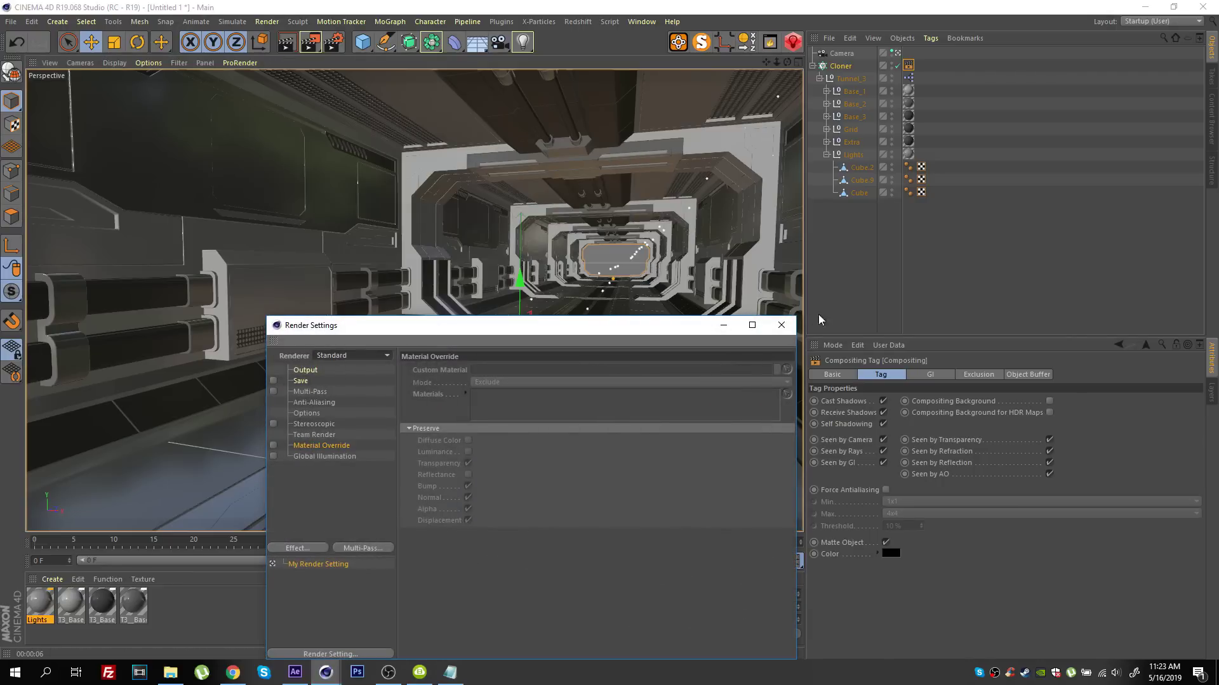
pyautogui.click(781, 325)
pyautogui.click(990, 267)
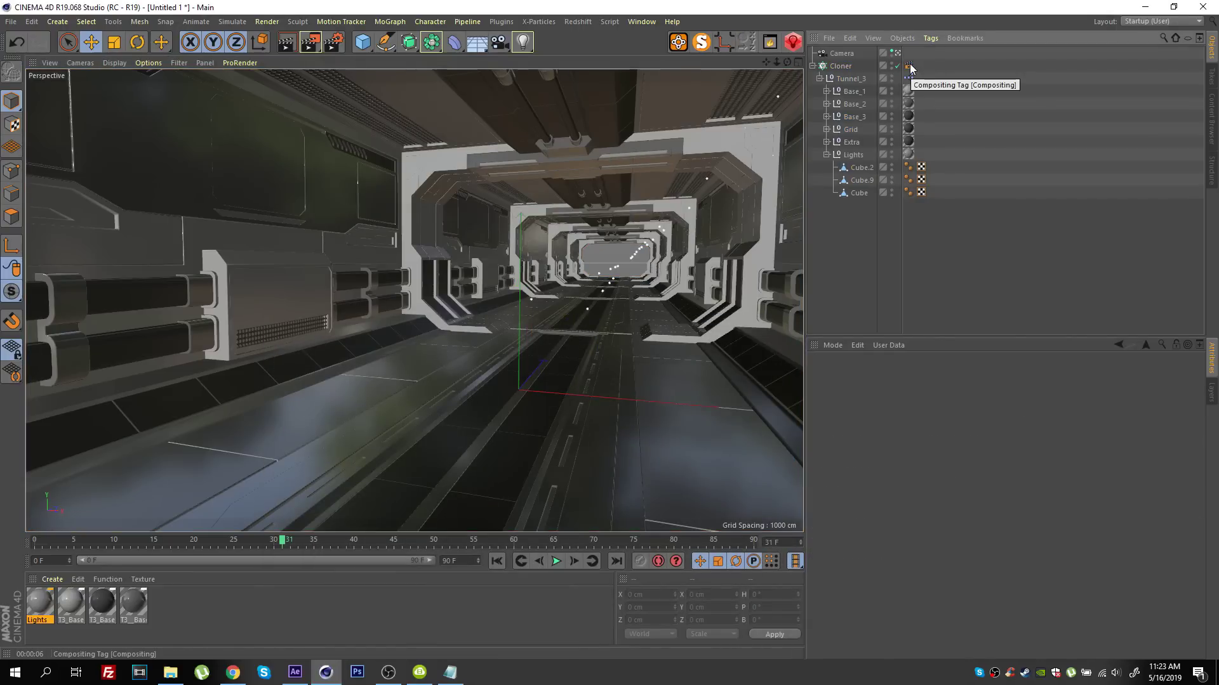
# - Copy the Cloner's Compositing tag onto the Lights group, set the copy's matte color to white, and preview the render
pyautogui.keyDown('ctrl'); pyautogui.moveTo(930, 146); pyautogui.dragTo(921, 154); pyautogui.keyUp('ctrl')
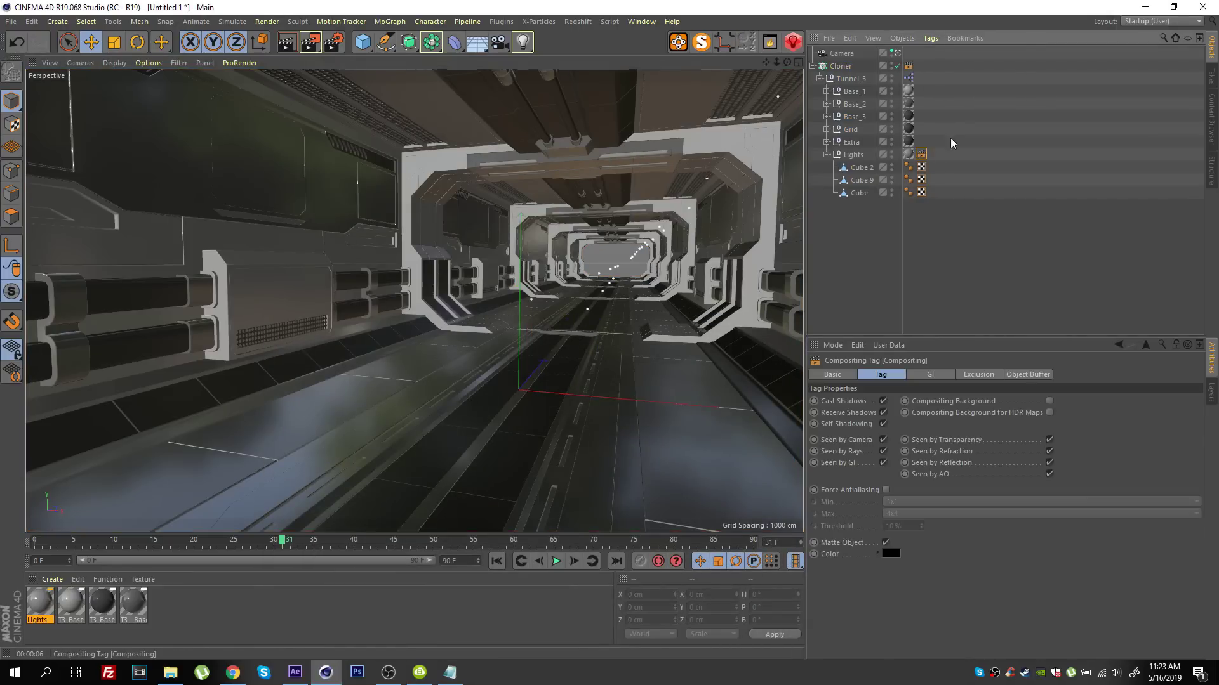
pyautogui.click(890, 553)
pyautogui.moveTo(889, 578); pyautogui.dragTo(987, 580)
pyautogui.click(867, 600)
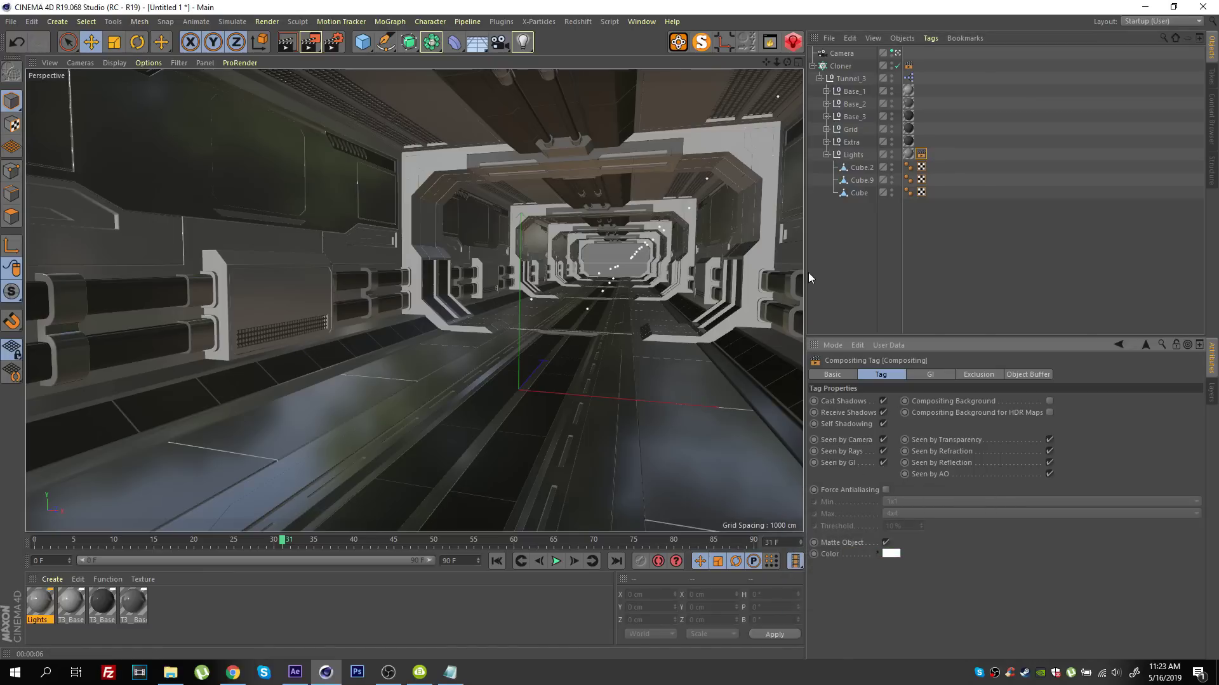
pyautogui.click(811, 273)
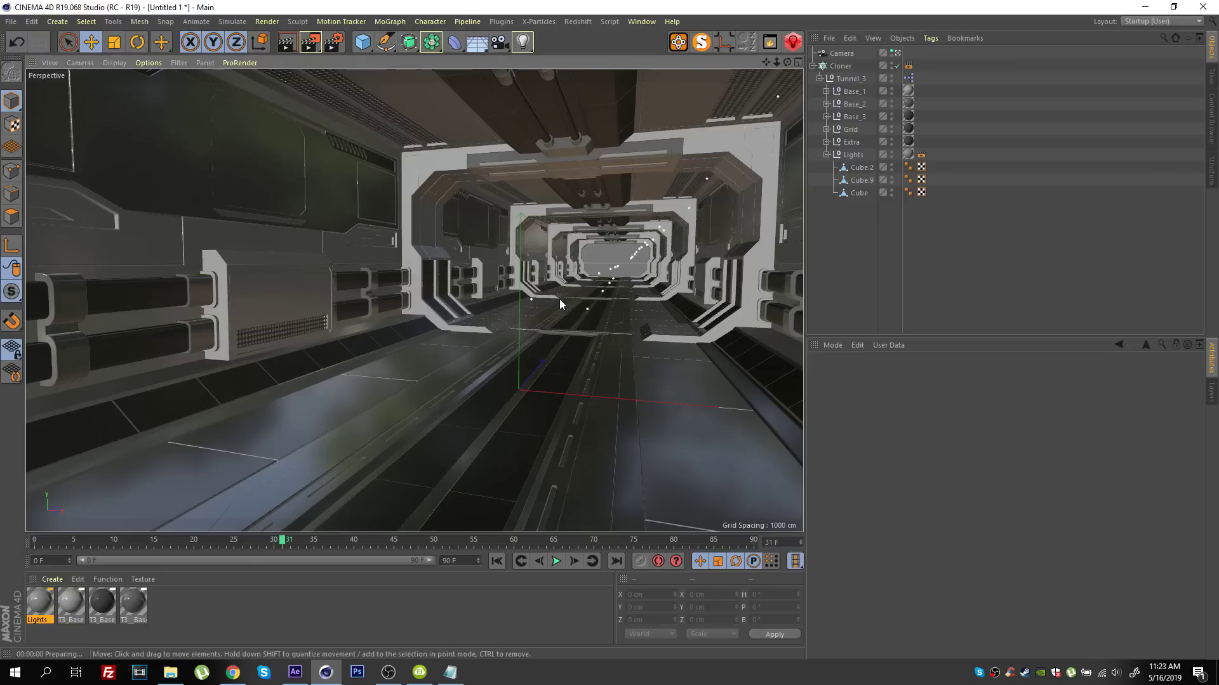
pyautogui.hotkey('ctrl', 'r')
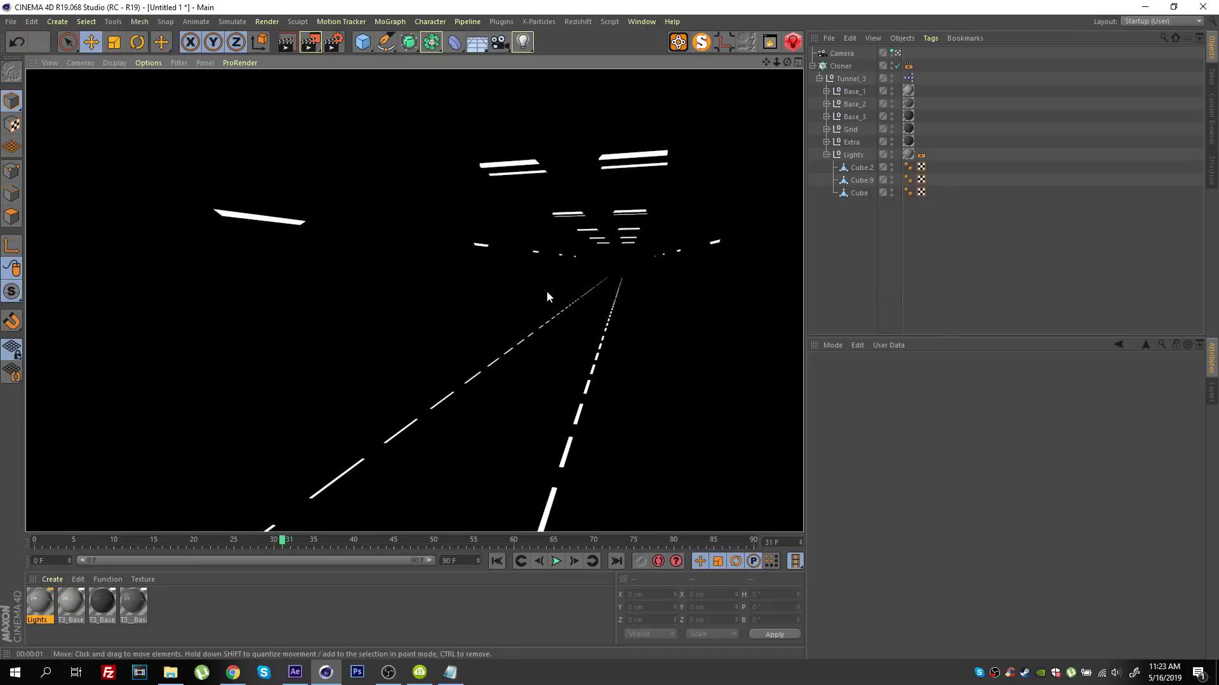
# - Render the matte pass to the Picture Viewer and save it as a JPG still image named Lights_mask
pyautogui.hotkey('shift', 'r')
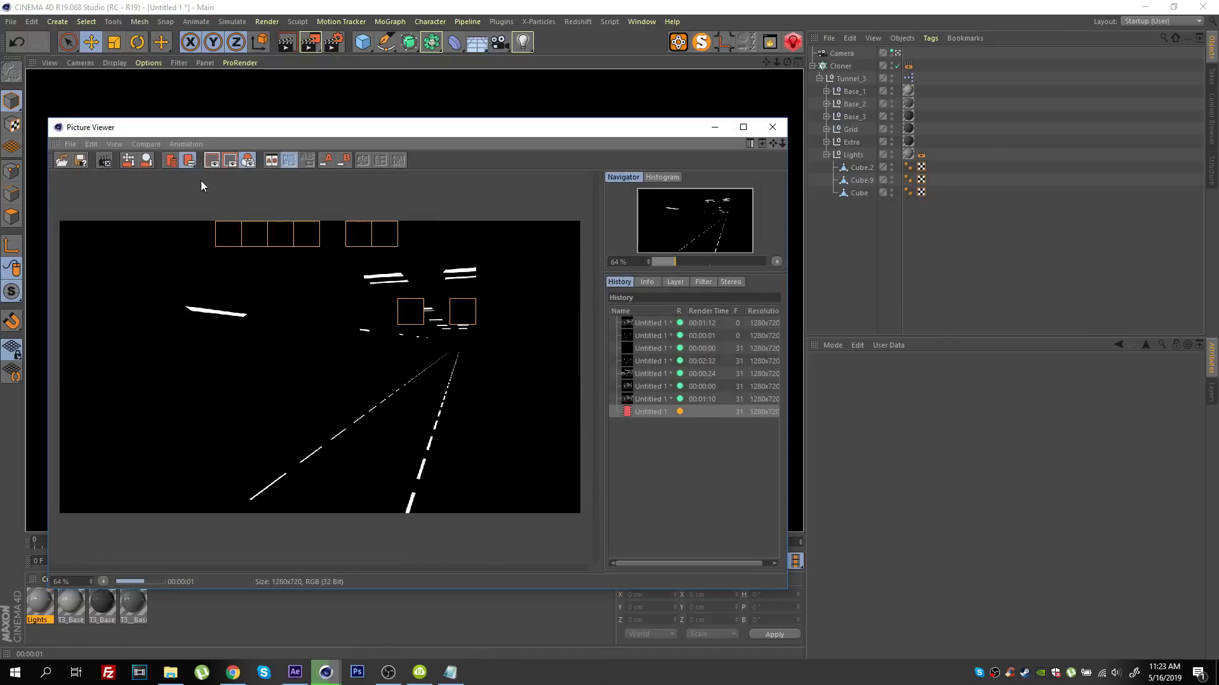
pyautogui.click(68, 145)
pyautogui.click(88, 172)
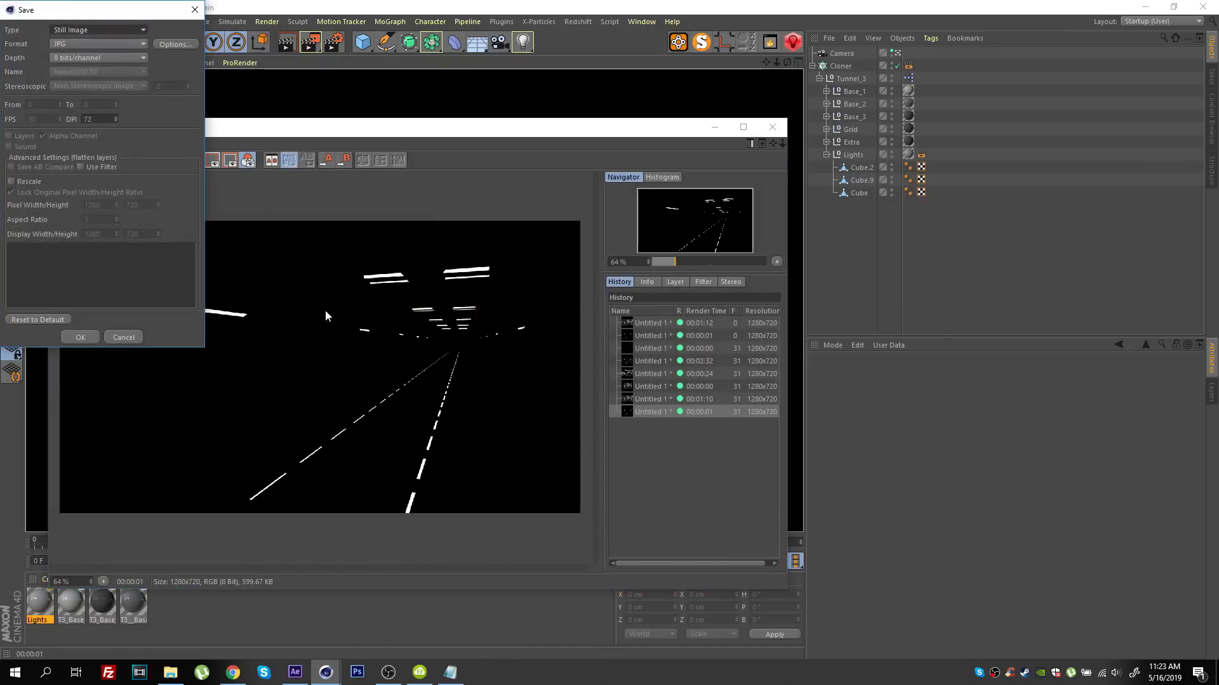
pyautogui.click(80, 337)
pyautogui.write('Lights_mask')
pyautogui.press('Return')
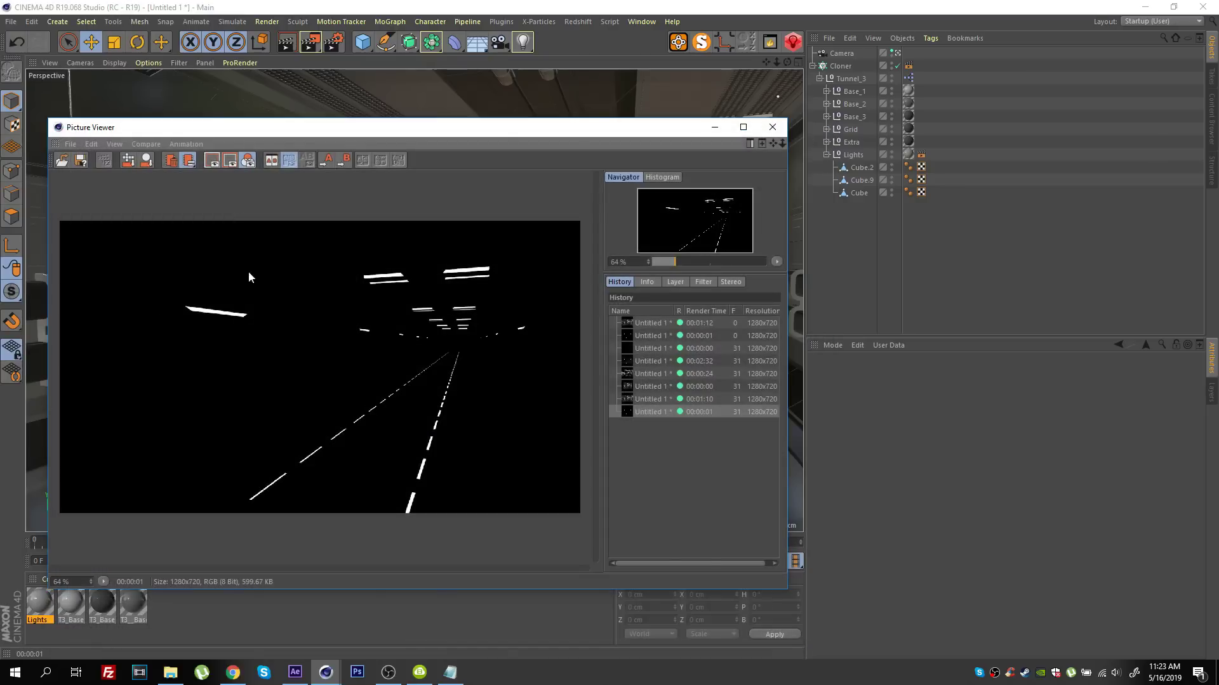
# - Switch to After Effects, import Lights_mask.jpg, and place it above Base.jpg with the Add blending mode
pyautogui.click(295, 672)
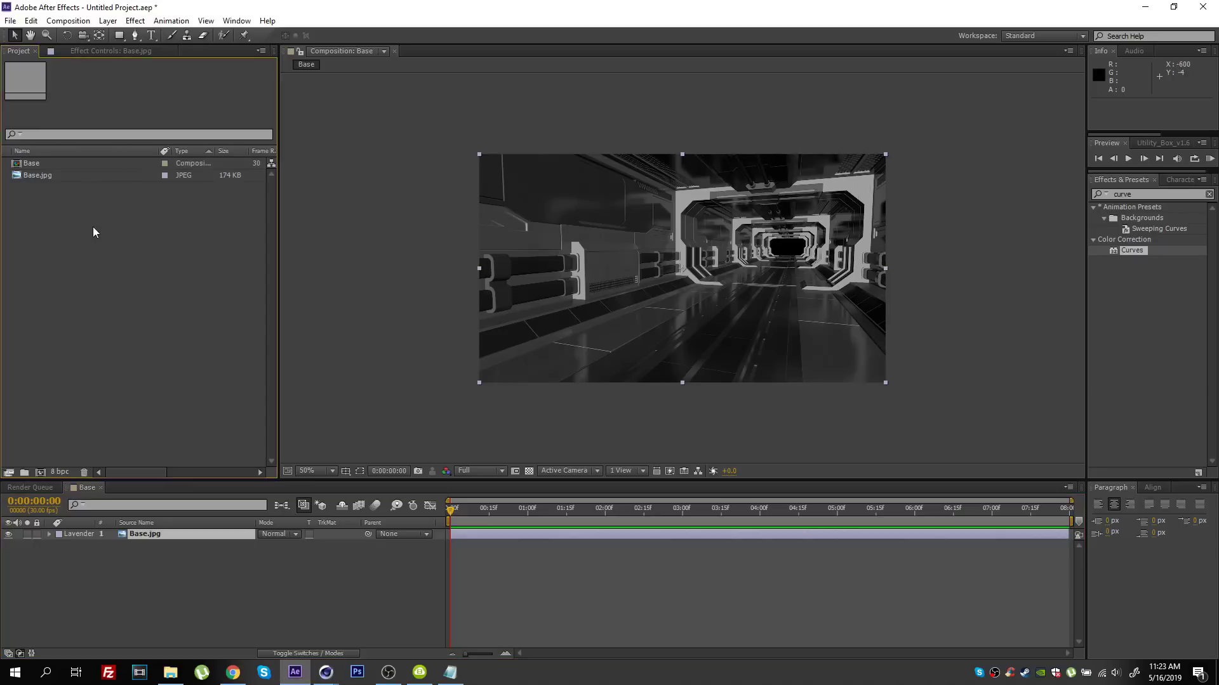
pyautogui.doubleClick(93, 227)
pyautogui.doubleClick(522, 243)
pyautogui.moveTo(61, 185); pyautogui.dragTo(162, 534)
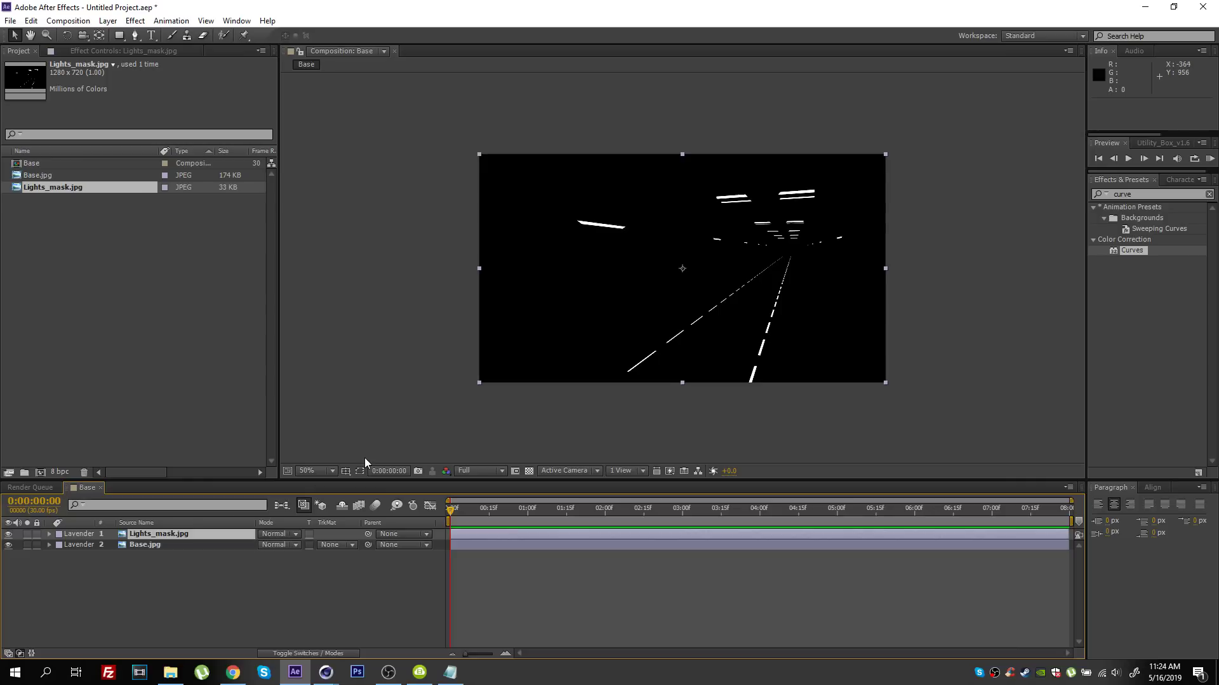
pyautogui.click(274, 533)
pyautogui.click(367, 237)
# - Try a Glow effect with a Glow Radius of 32 on the Lights_mask.jpg layer and delete the effect
pyautogui.click(1098, 195)
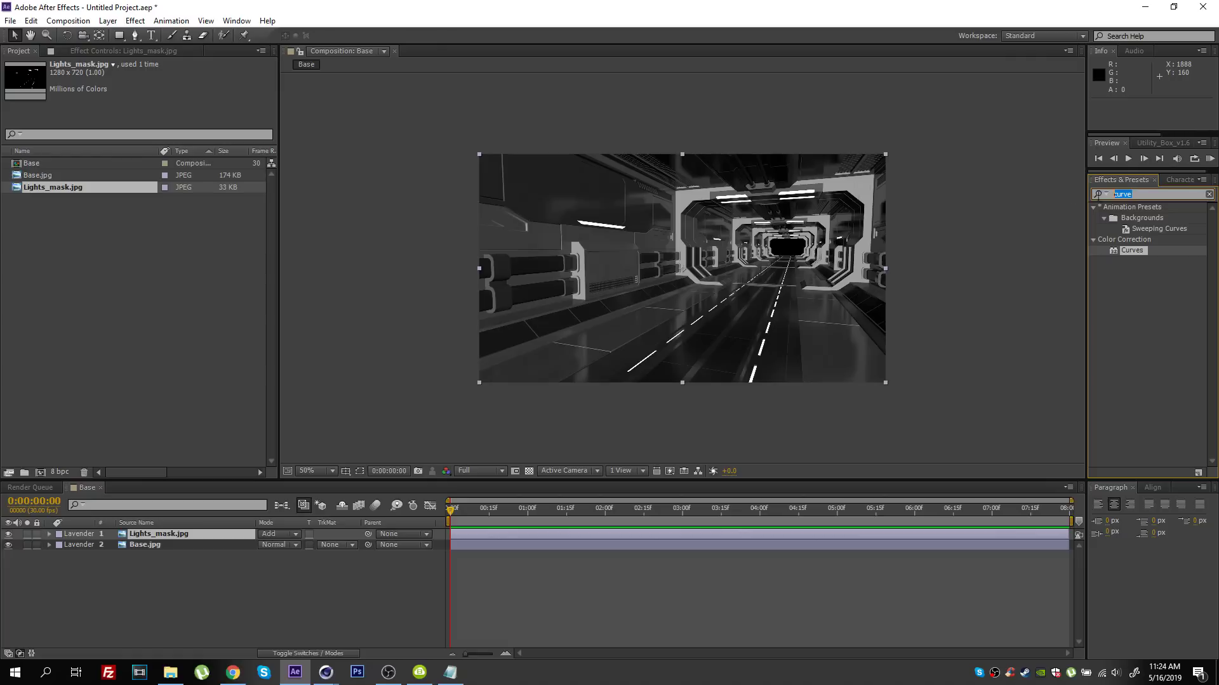
pyautogui.write('glow')
pyautogui.click(1129, 423)
pyautogui.doubleClick(1129, 423)
pyautogui.scroll(2, 655, 261)
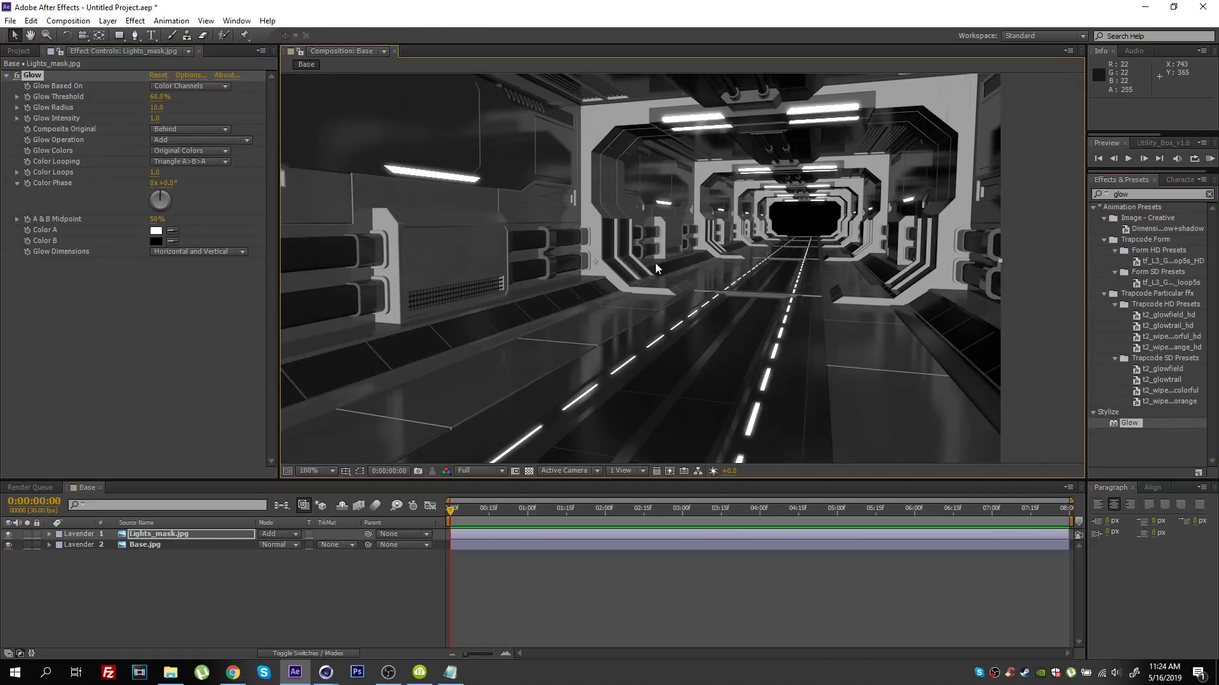
pyautogui.moveTo(156, 108); pyautogui.dragTo(165, 107)
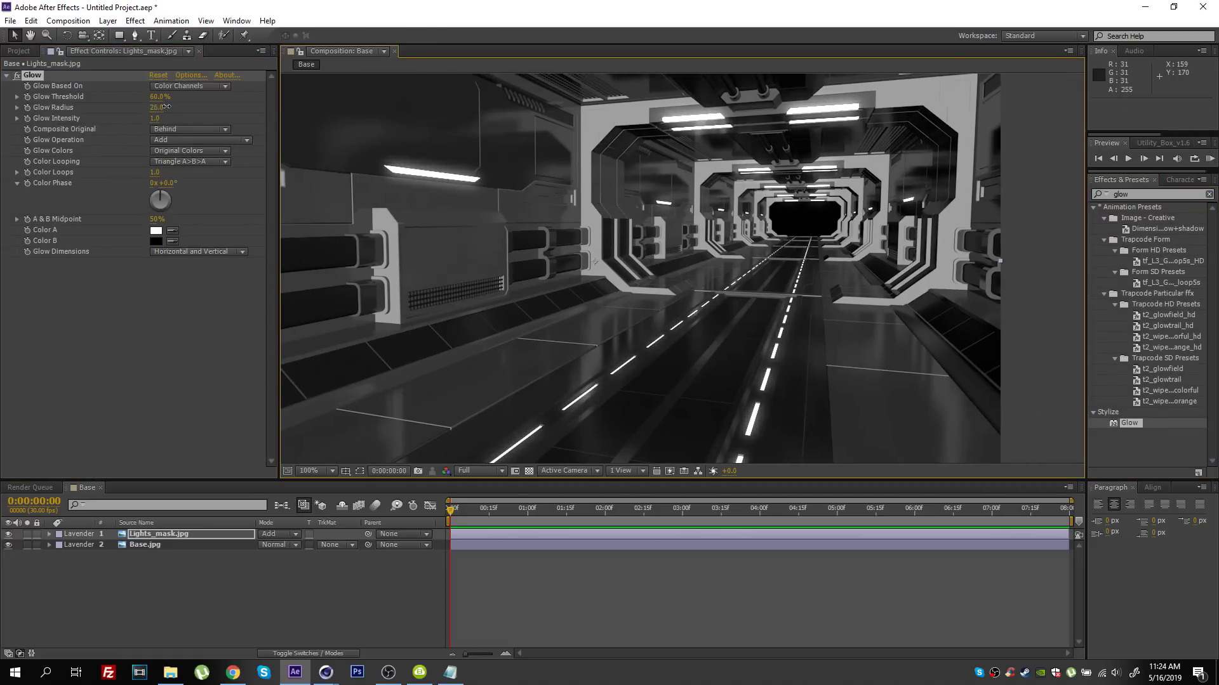
pyautogui.scroll(-2, 695, 279)
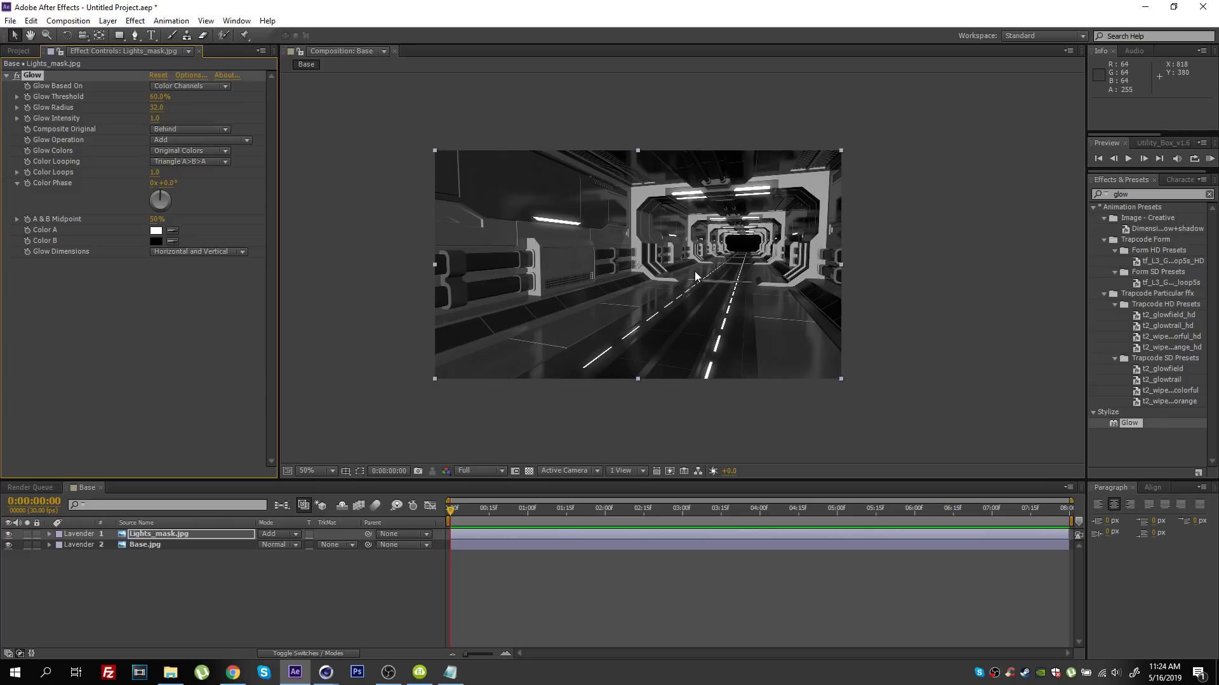
pyautogui.scroll(2, 696, 276)
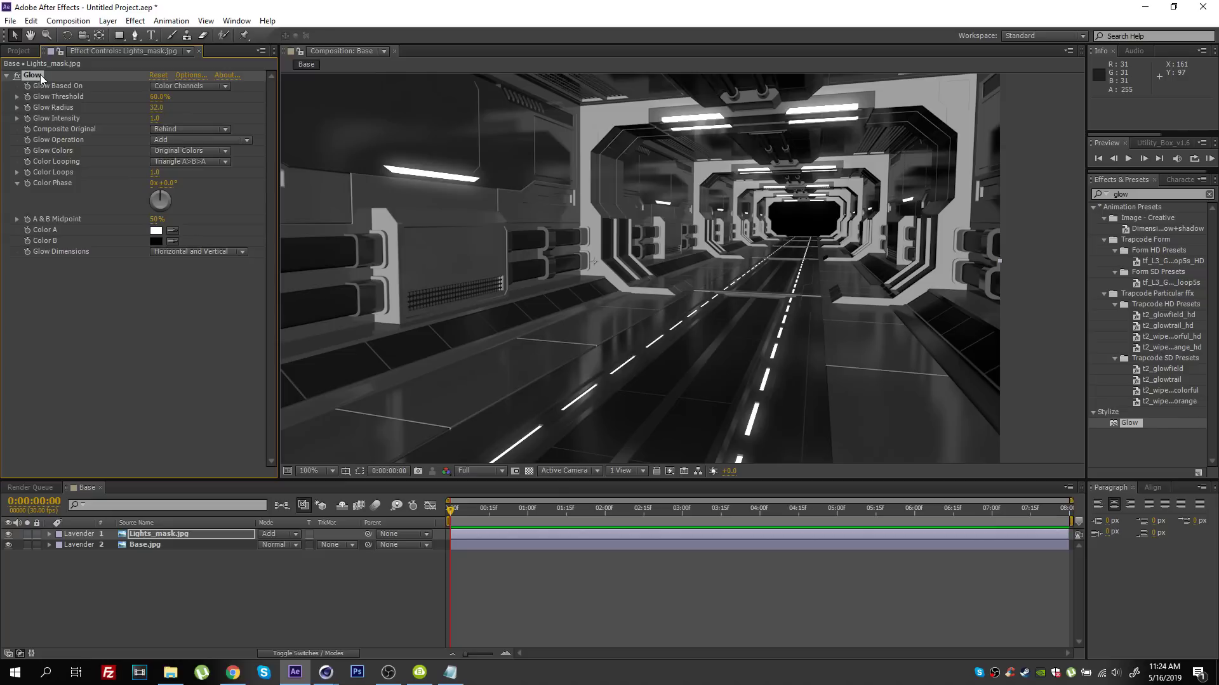
pyautogui.press('Delete')
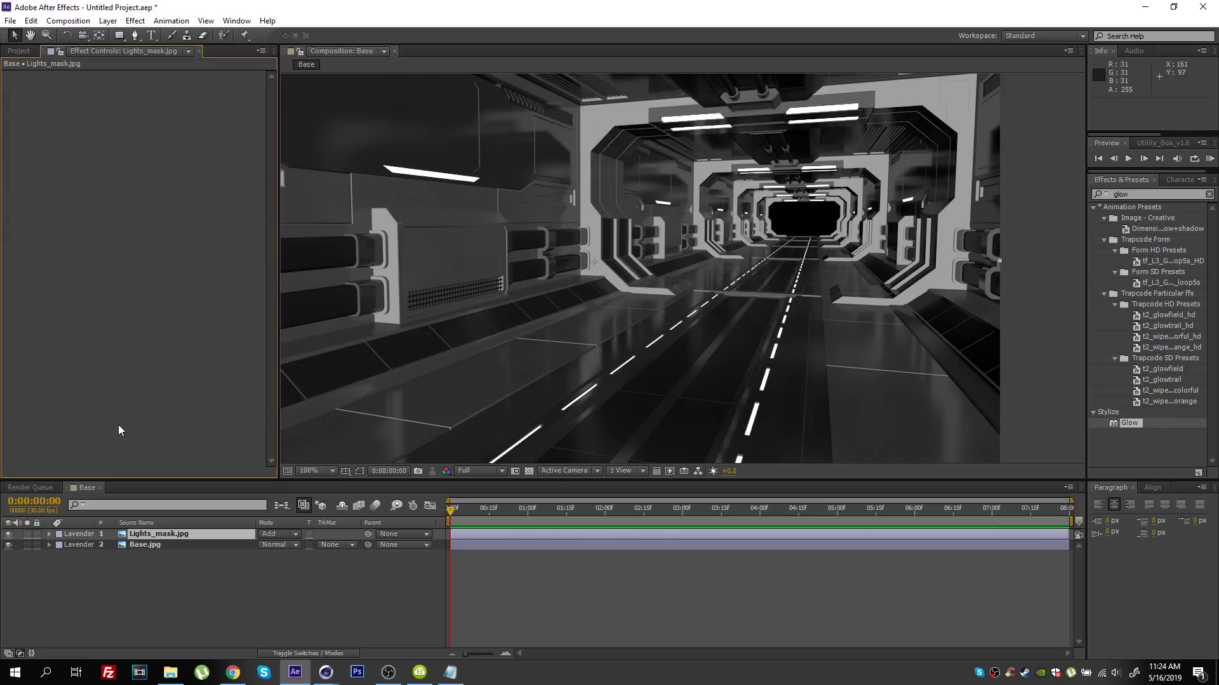
# - Duplicate the Base.jpg layer and hide the Lights_mask.jpg layer
pyautogui.click(163, 543)
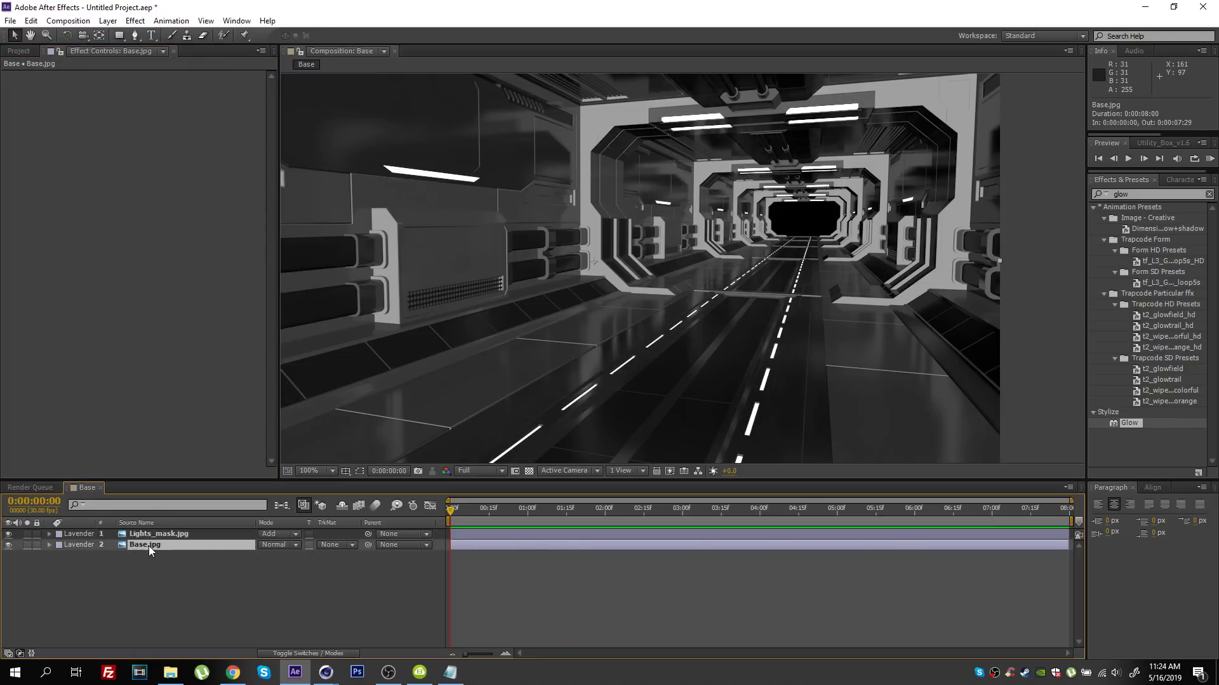
pyautogui.hotkey('ctrl', 'd')
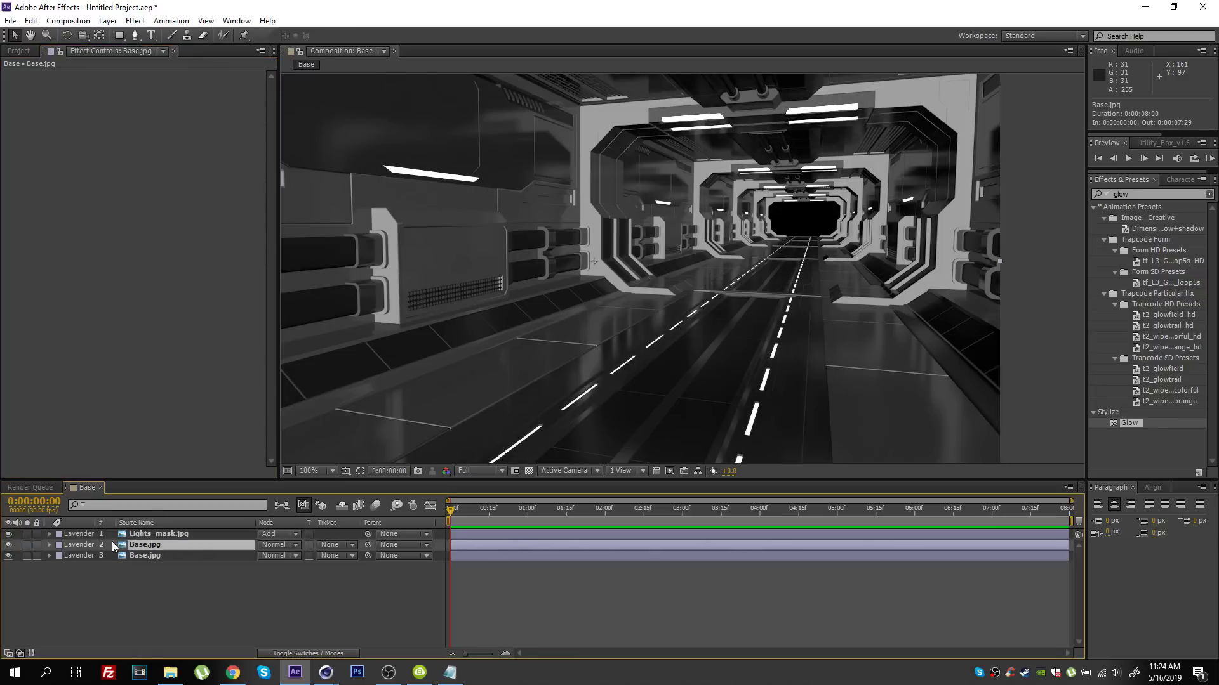
pyautogui.click(9, 534)
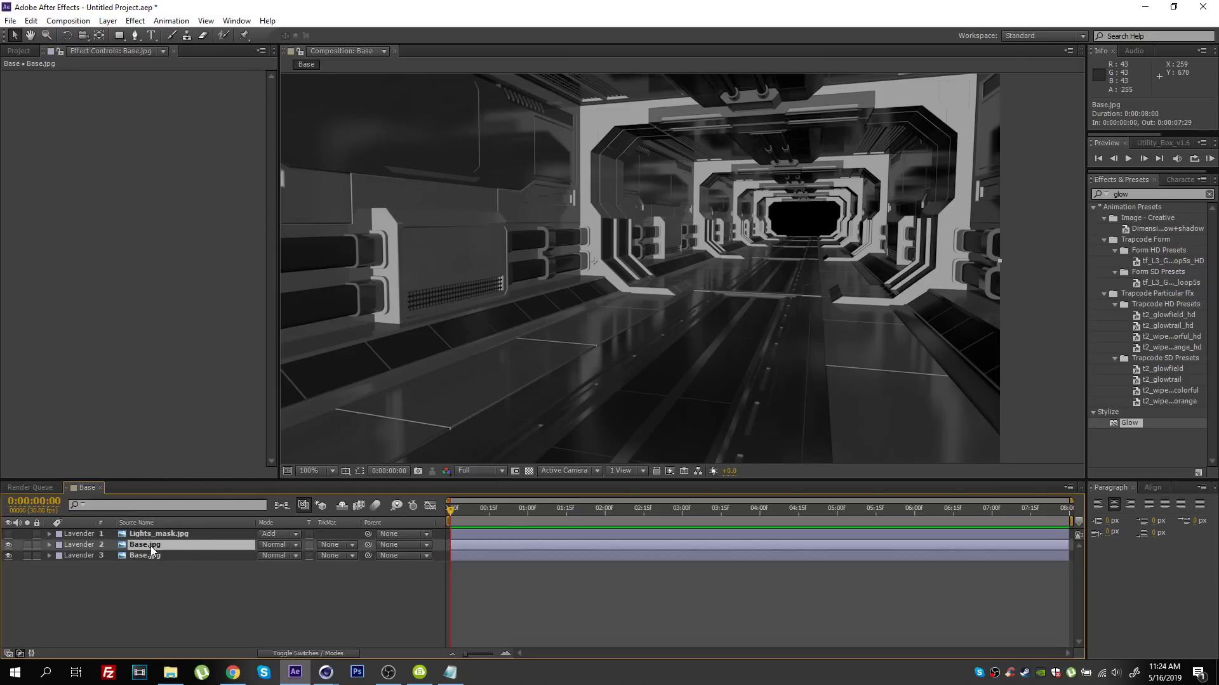
# - Apply Set Matte to the upper Base.jpg layer using the Luminance of Lights_mask.jpg, and solo the layer
pyautogui.click(1143, 194)
pyautogui.write('set matte')
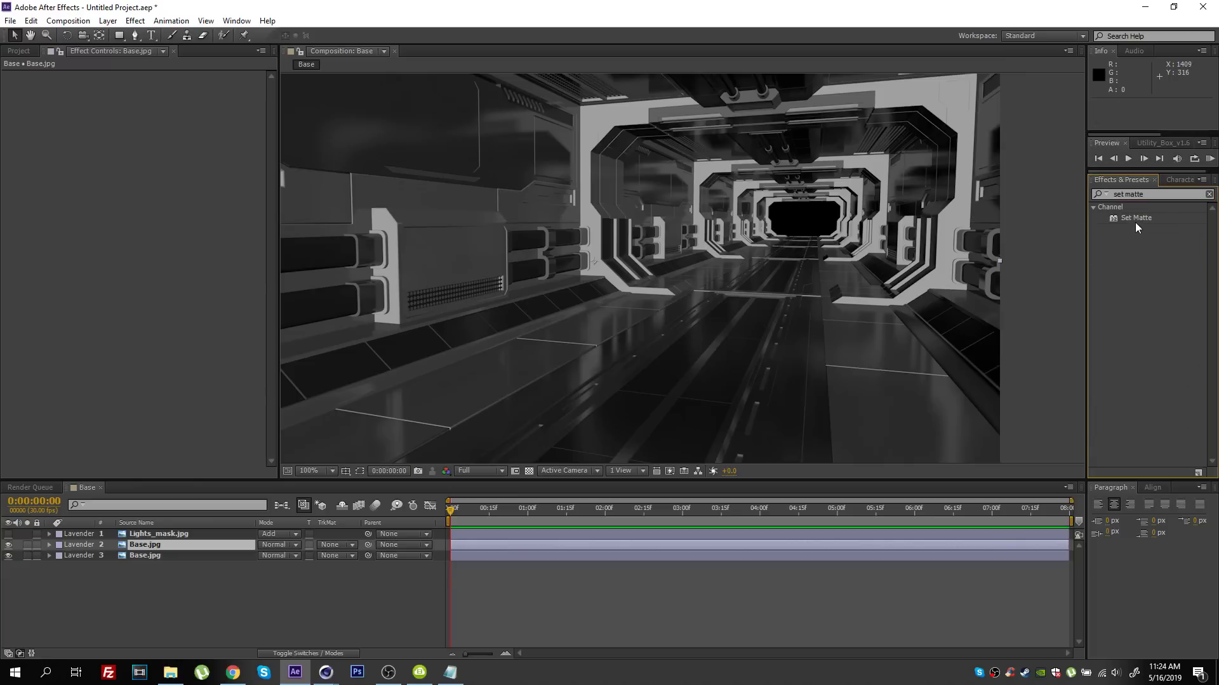
pyautogui.doubleClick(1136, 218)
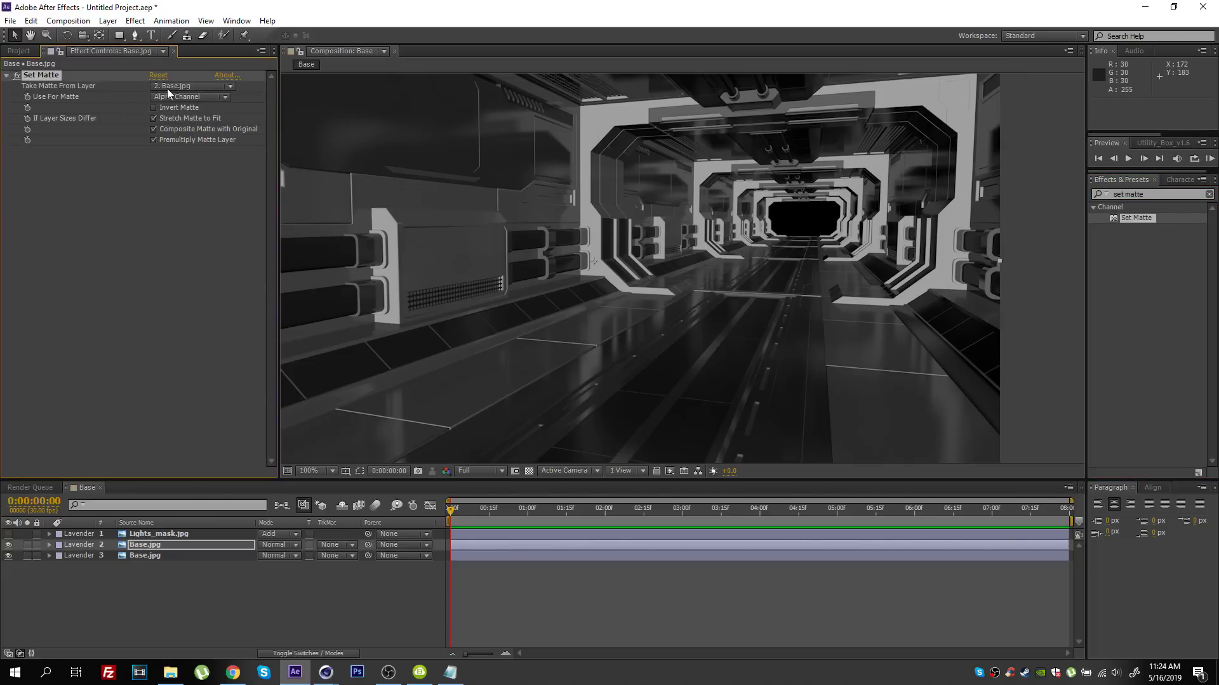
pyautogui.click(169, 87)
pyautogui.click(192, 120)
pyautogui.click(186, 96)
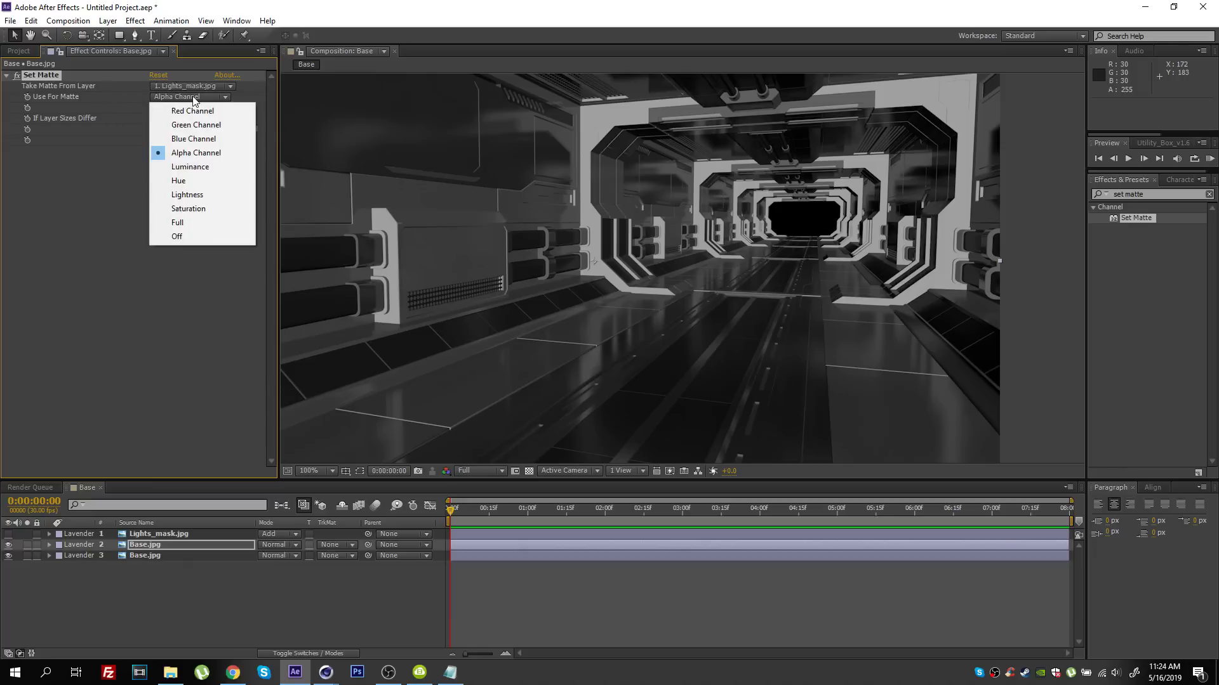
pyautogui.click(191, 167)
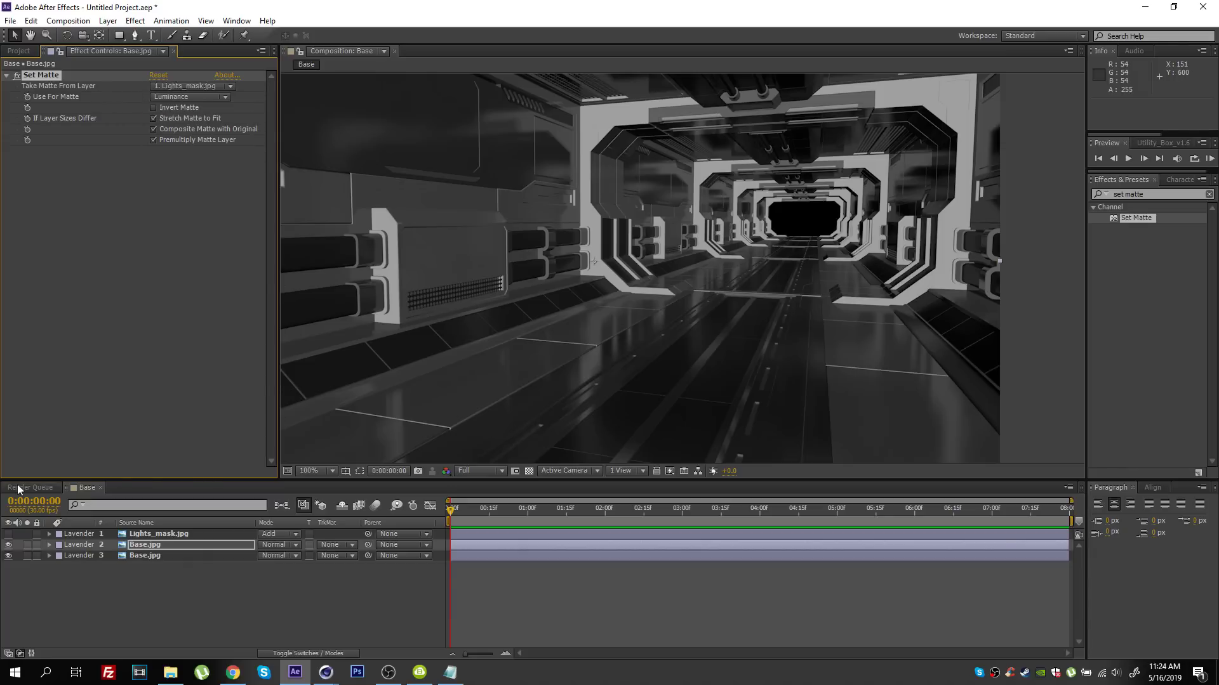
pyautogui.click(27, 544)
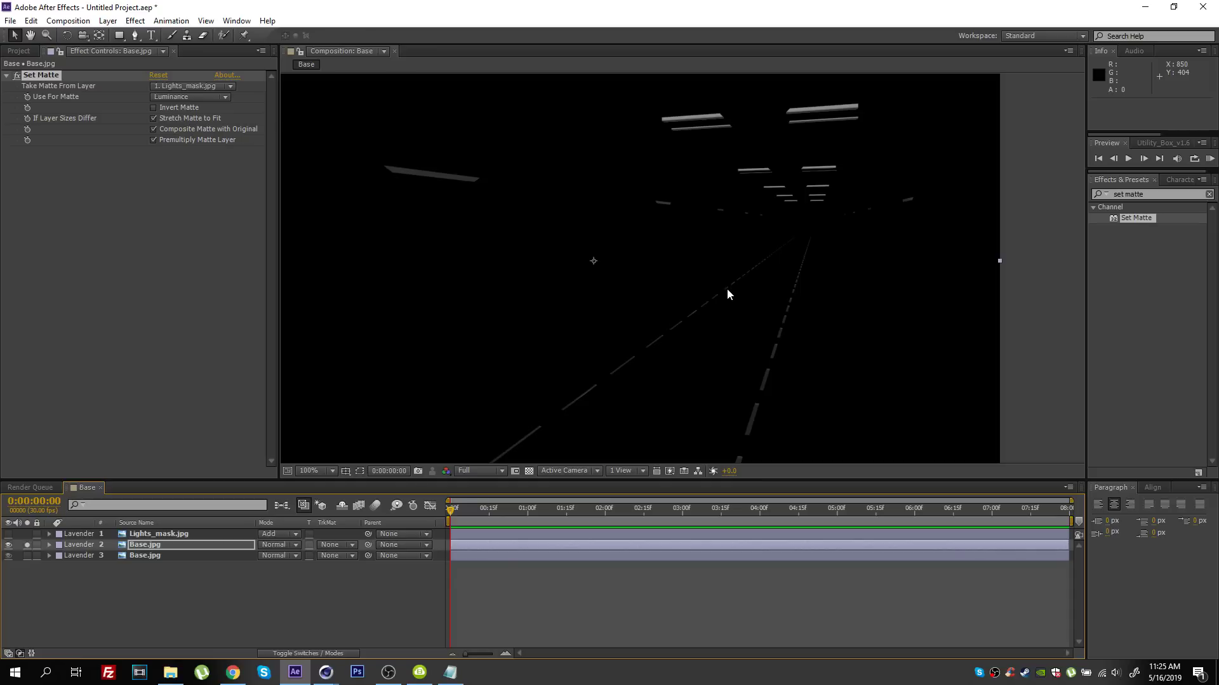
# - Apply Tritone to the upper Base.jpg layer and set its Midtones to a bright cyan blue
pyautogui.click(1136, 195)
pyautogui.write('trit')
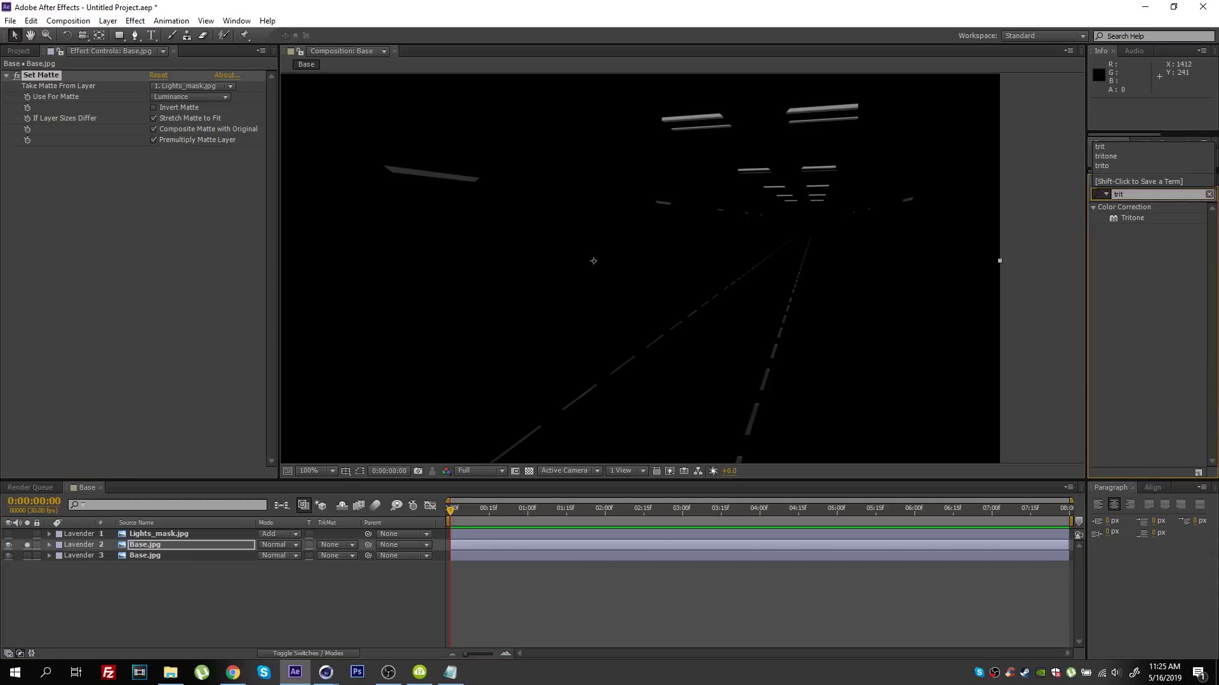
pyautogui.doubleClick(1130, 218)
pyautogui.click(156, 172)
pyautogui.moveTo(204, 460); pyautogui.dragTo(235, 363)
pyautogui.click(298, 375)
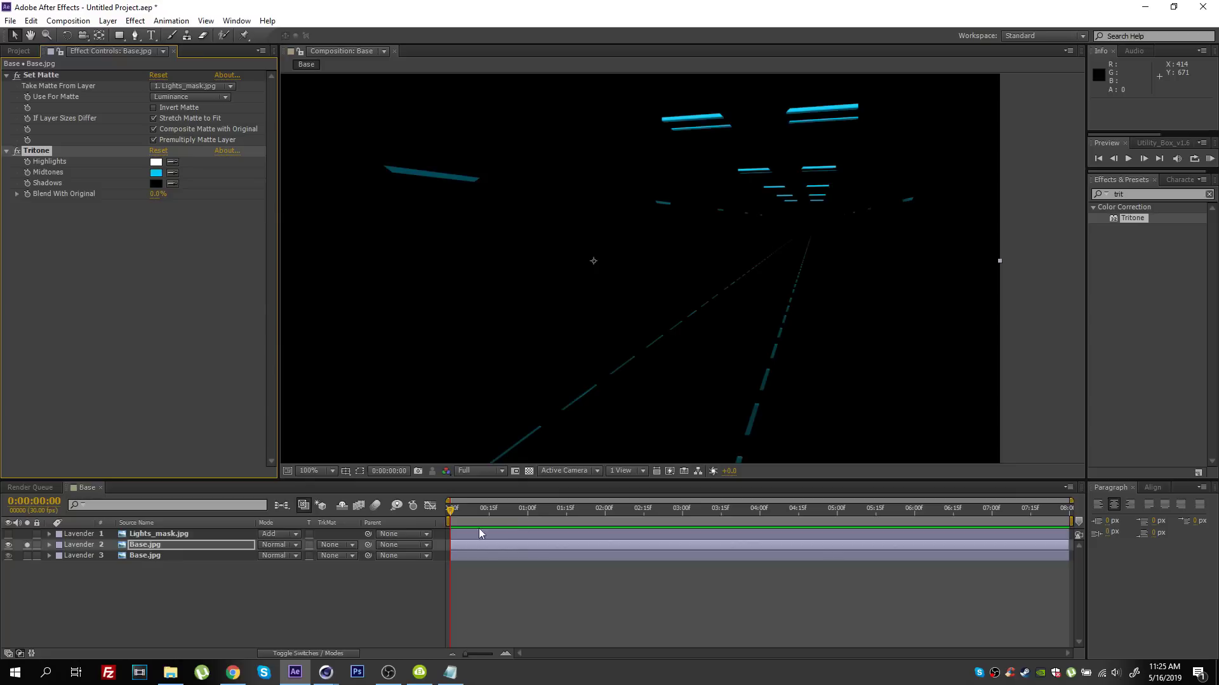
# - Set the upper Base.jpg layer's blending mode to Add and compare it with solo off and on
pyautogui.click(287, 545)
pyautogui.click(318, 237)
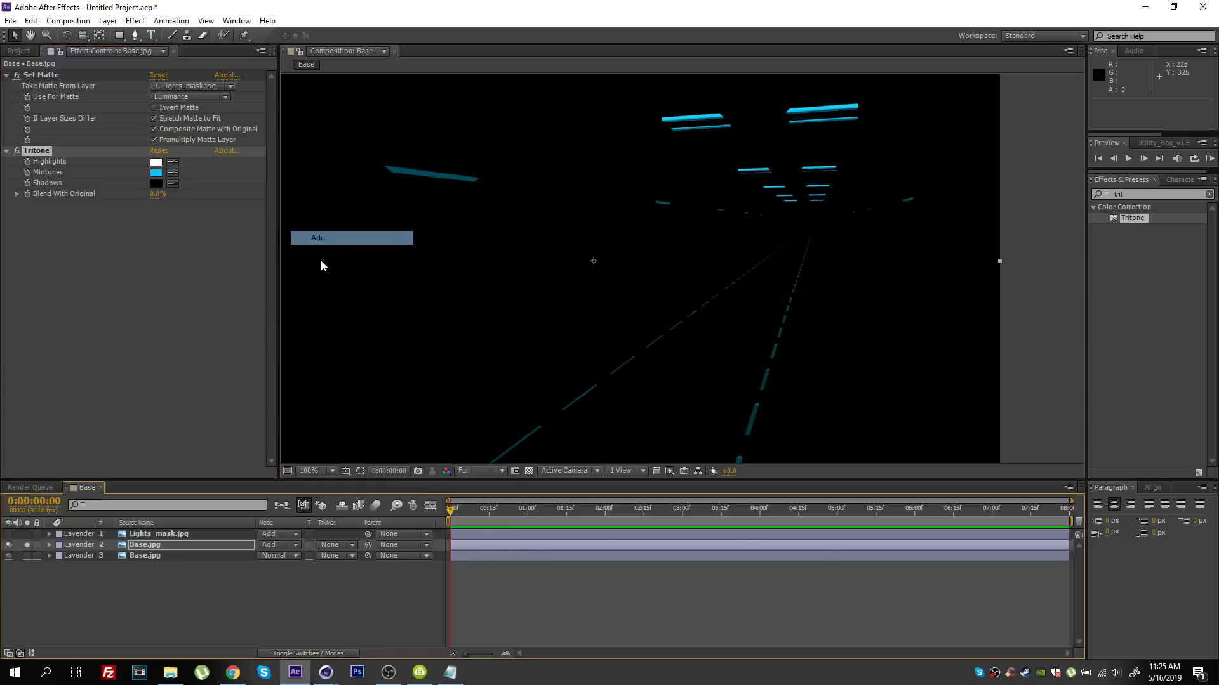
pyautogui.click(26, 544)
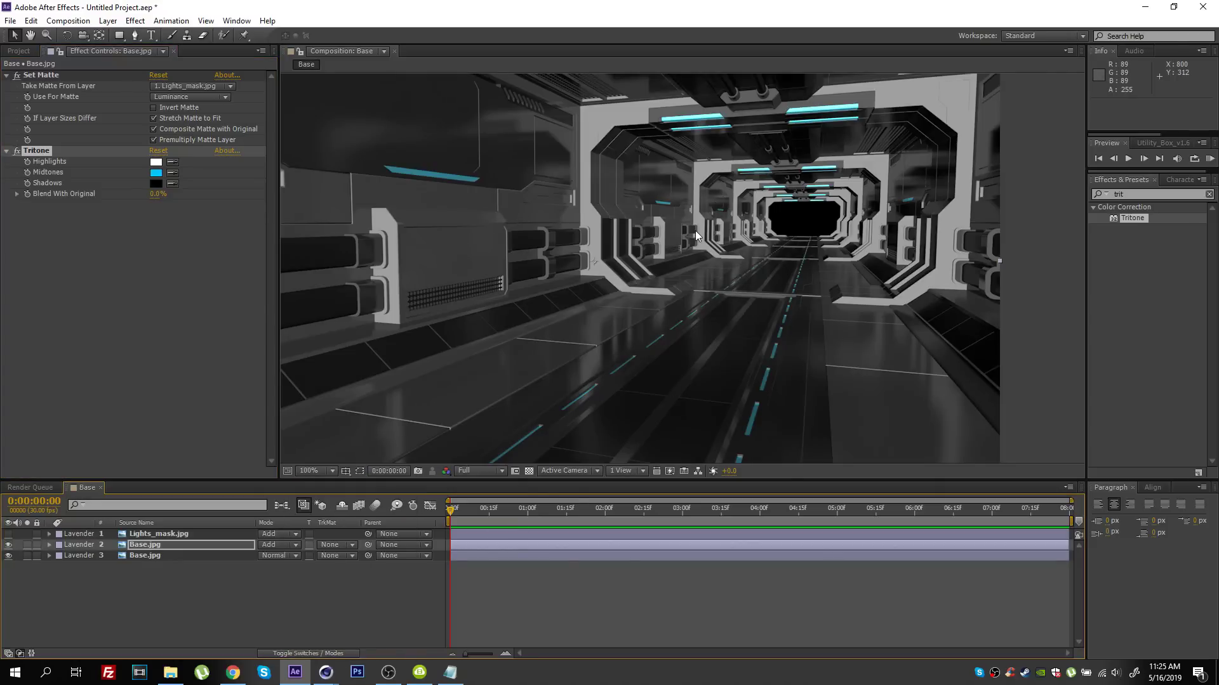
pyautogui.click(26, 545)
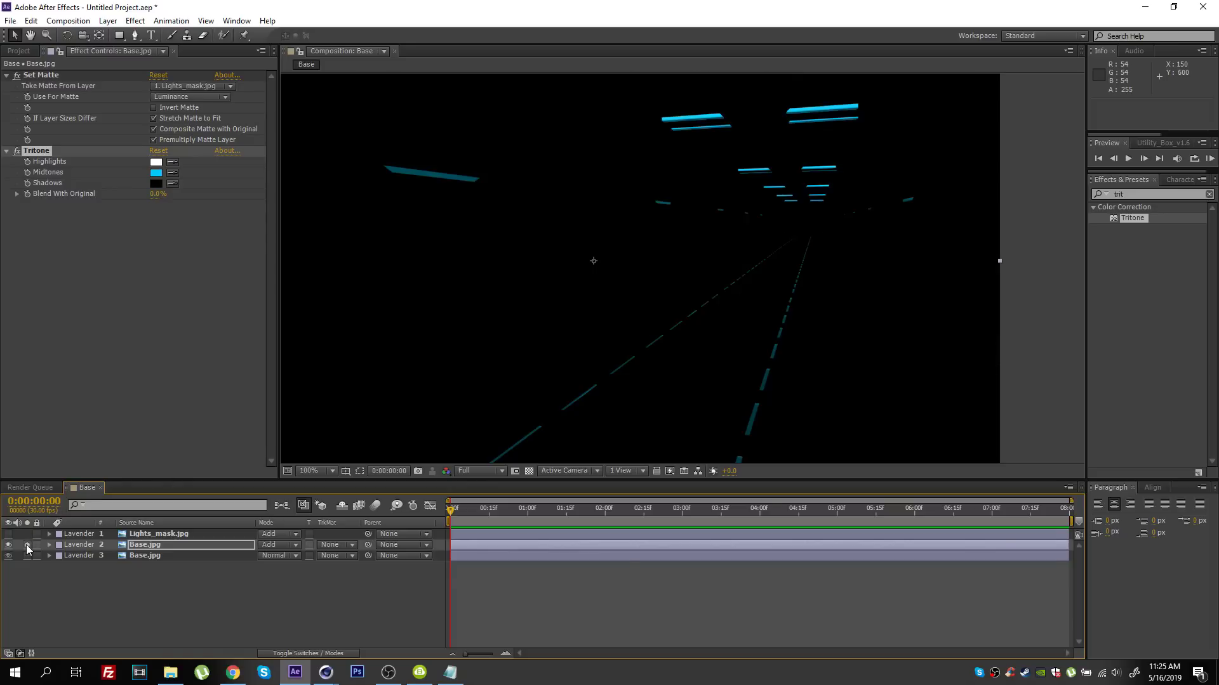
# - Find the Glow effect and apply it to the upper Base.jpg layer below Tritone
pyautogui.doubleClick(1165, 194)
pyautogui.write('glow')
pyautogui.click(1089, 189)
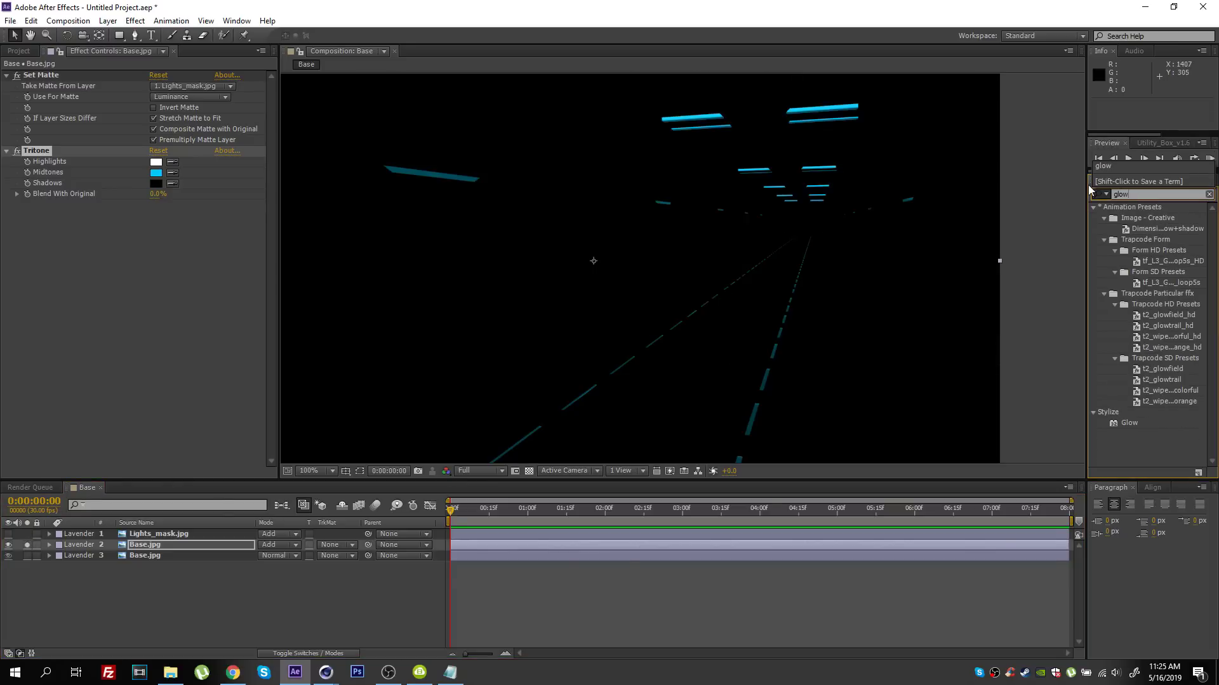
pyautogui.moveTo(1127, 424); pyautogui.dragTo(52, 207)
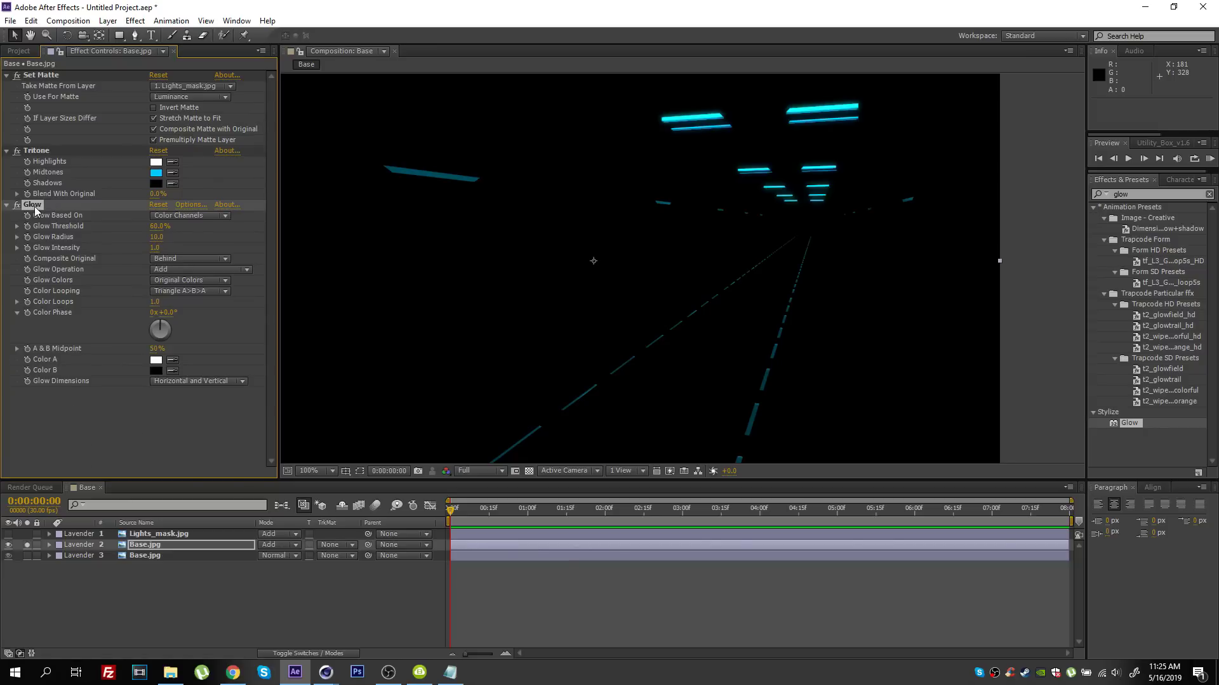
# - Duplicate the Glow effect, set the copy's Glow Radius to 94, and turn off the layer's solo
pyautogui.hotkey('ctrl', 'd')
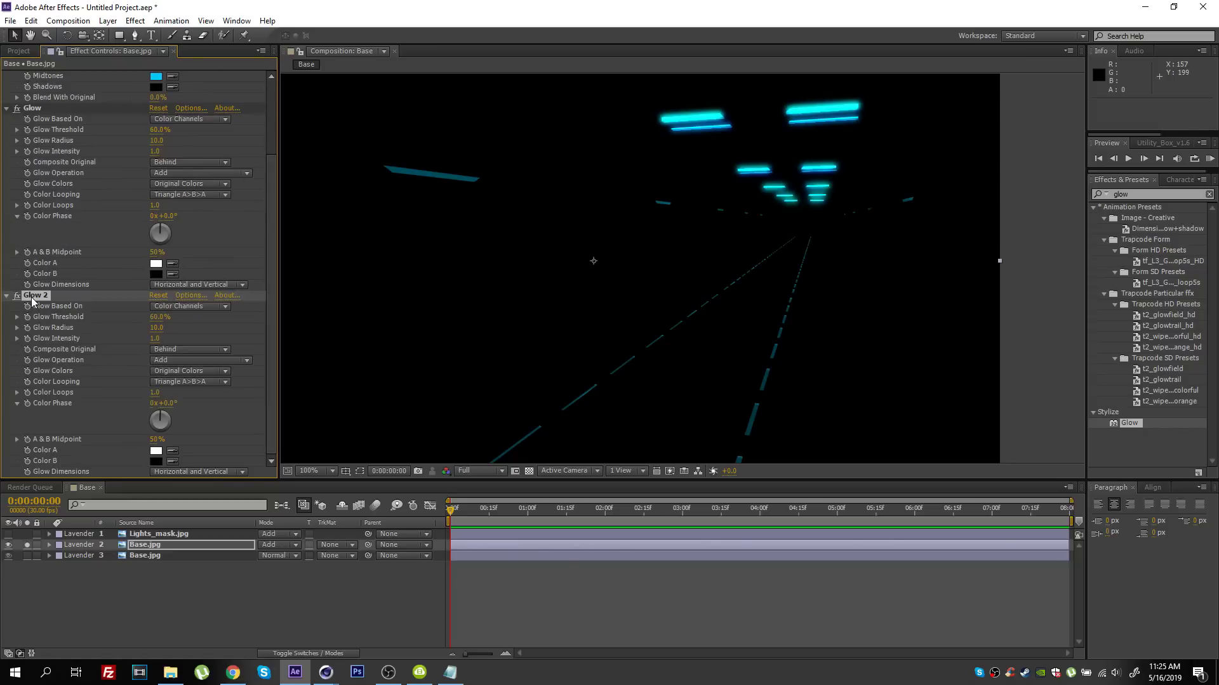
pyautogui.moveTo(159, 331); pyautogui.dragTo(210, 333)
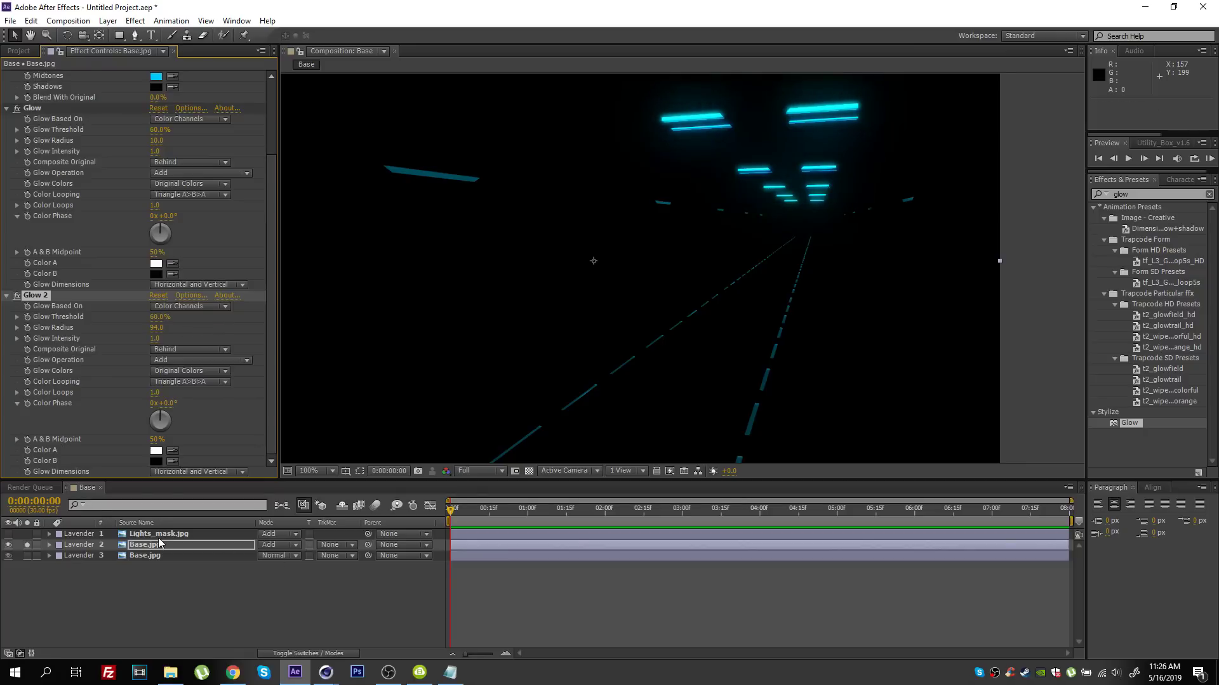
pyautogui.click(136, 544)
pyautogui.click(26, 545)
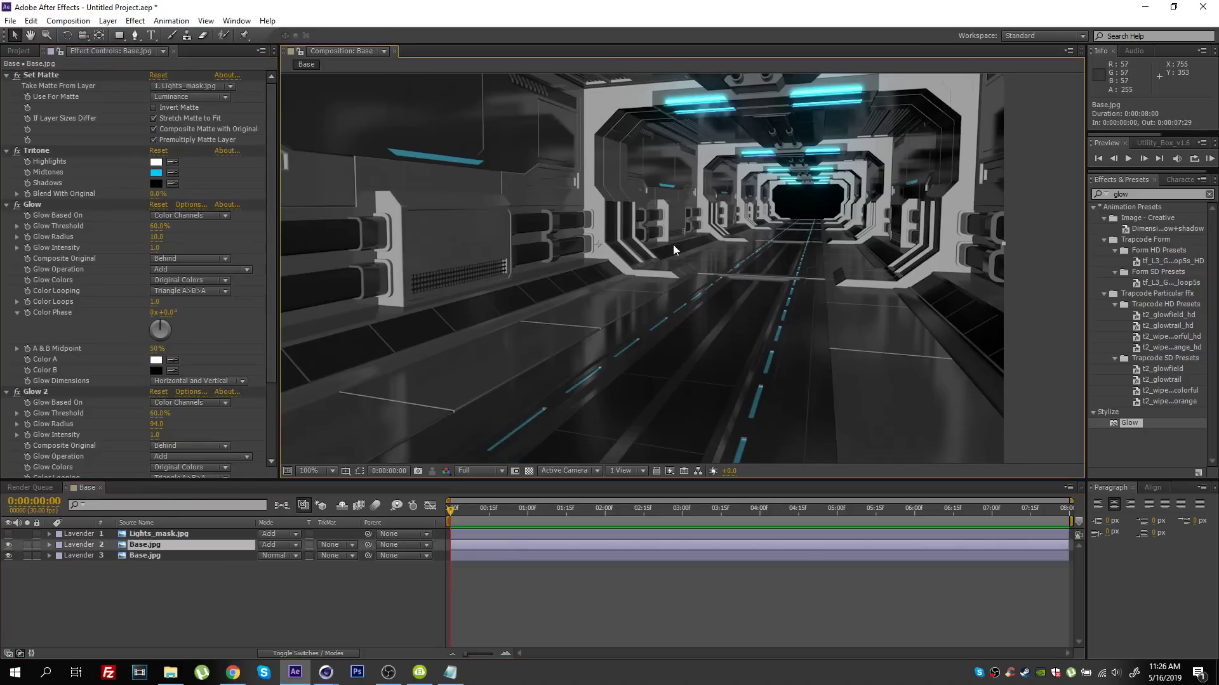
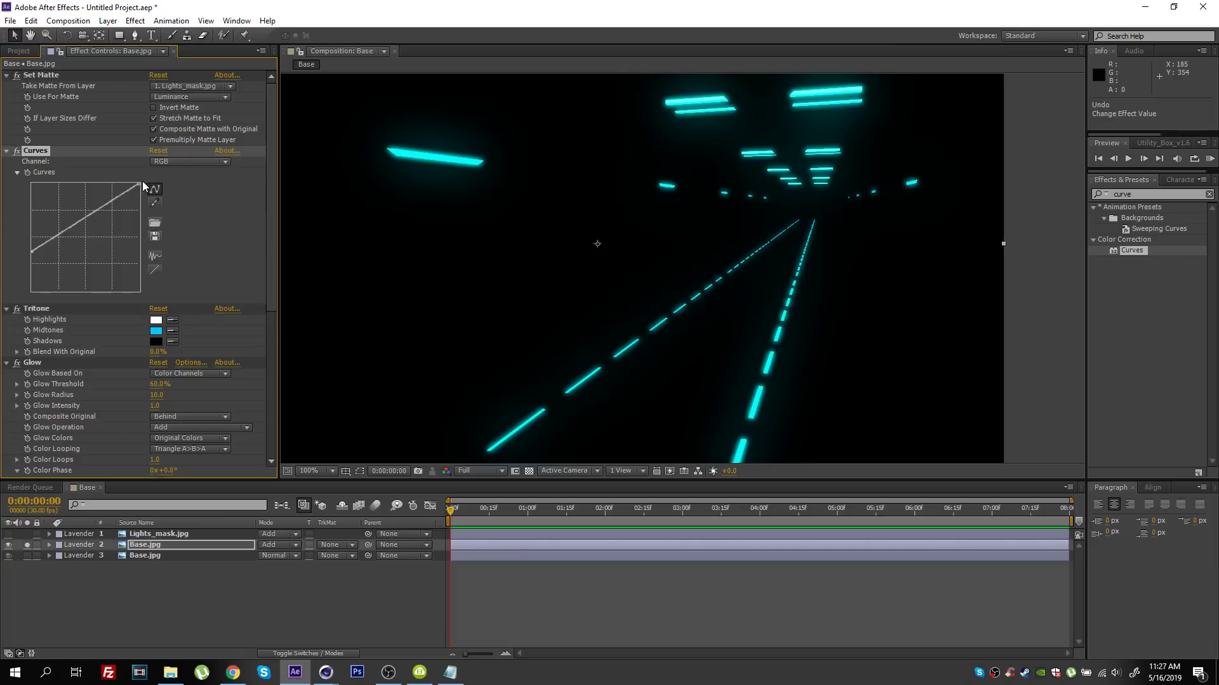
# - Lower the white end of the RGB curve on the upper Base.jpg layer and nudge its black end down slightly
pyautogui.moveTo(139, 184); pyautogui.dragTo(146, 219)
pyautogui.moveTo(34, 251); pyautogui.dragTo(31, 256)
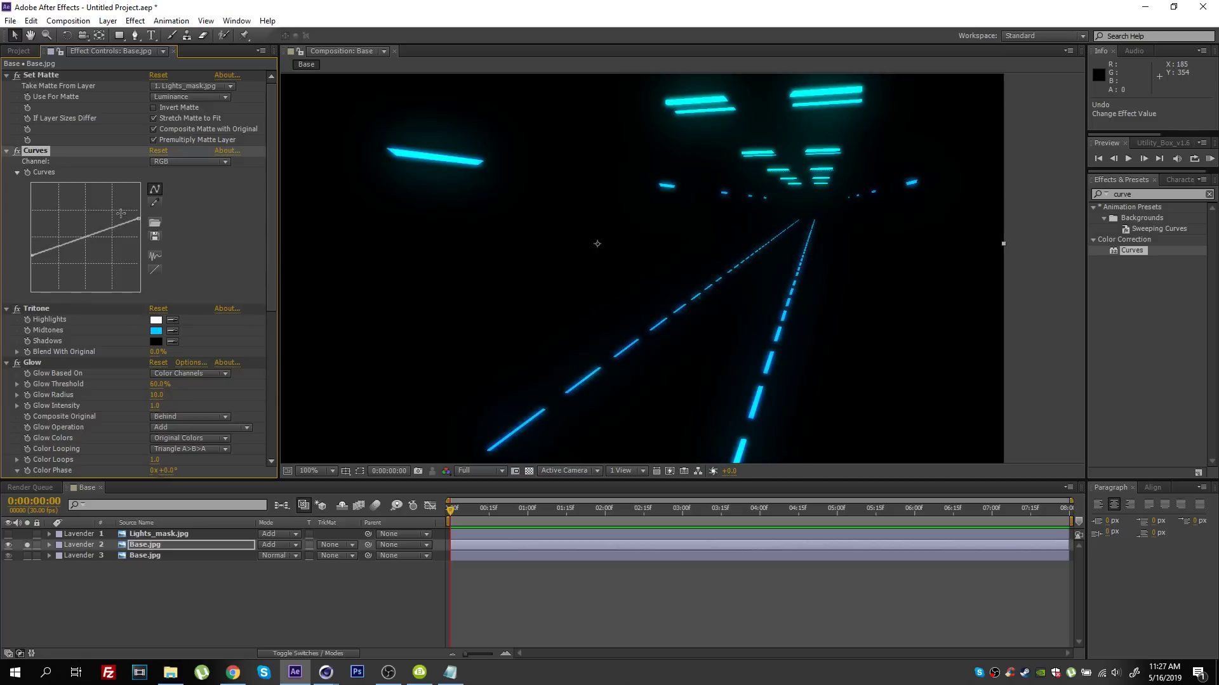
pyautogui.moveTo(137, 217)
pyautogui.mouseDown()
pyautogui.moveTo(145, 231)
pyautogui.moveTo(146, 219)
pyautogui.mouseUp()
# - Turn off the upper Base.jpg layer's solo and set the first Glow's Threshold to 61.6%
pyautogui.moveTo(156, 385); pyautogui.dragTo(176, 385)
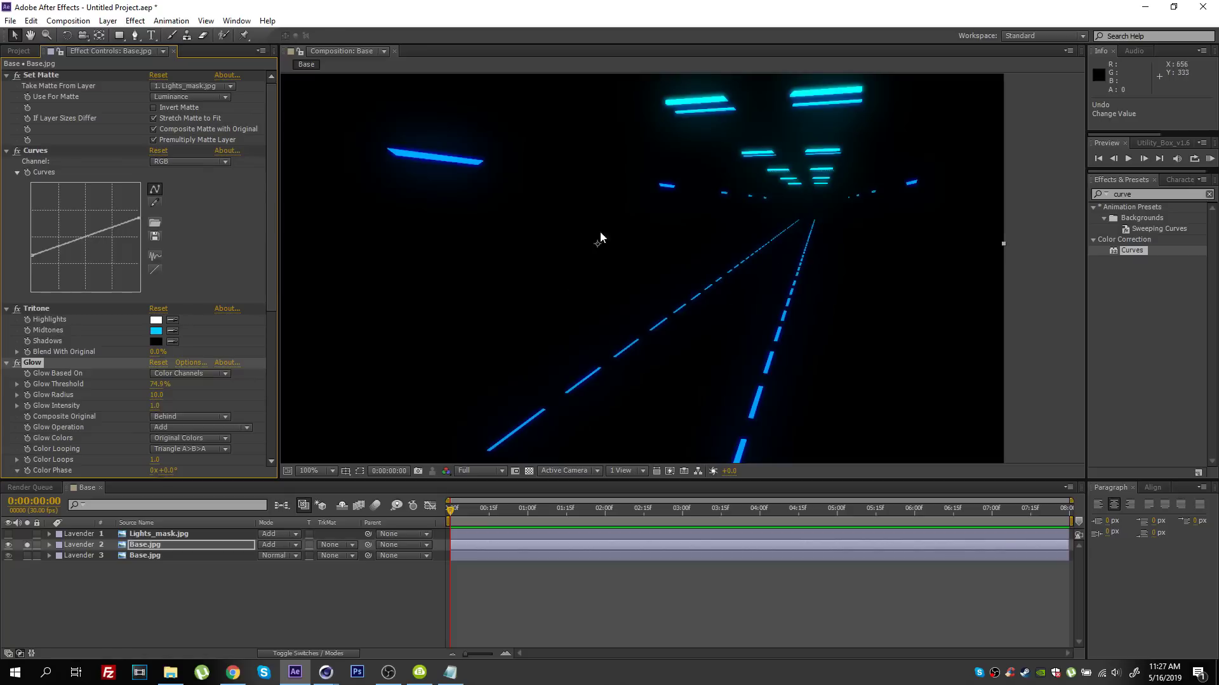
pyautogui.click(27, 545)
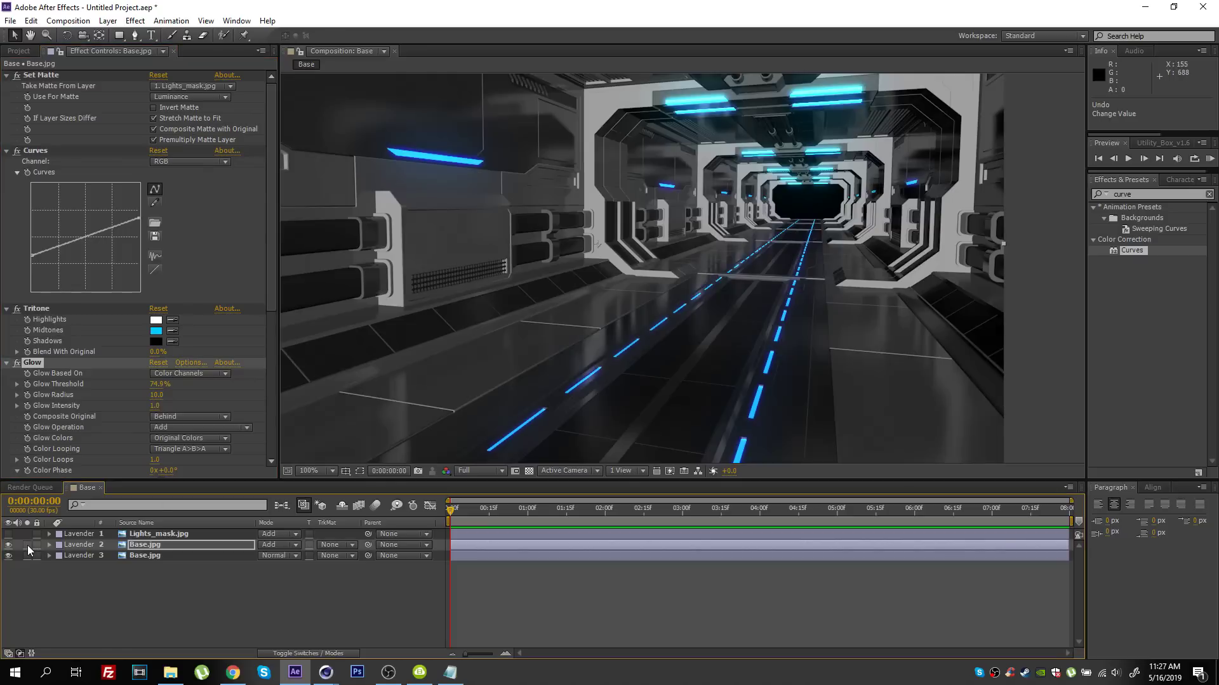
pyautogui.moveTo(624, 367); pyautogui.dragTo(691, 220)
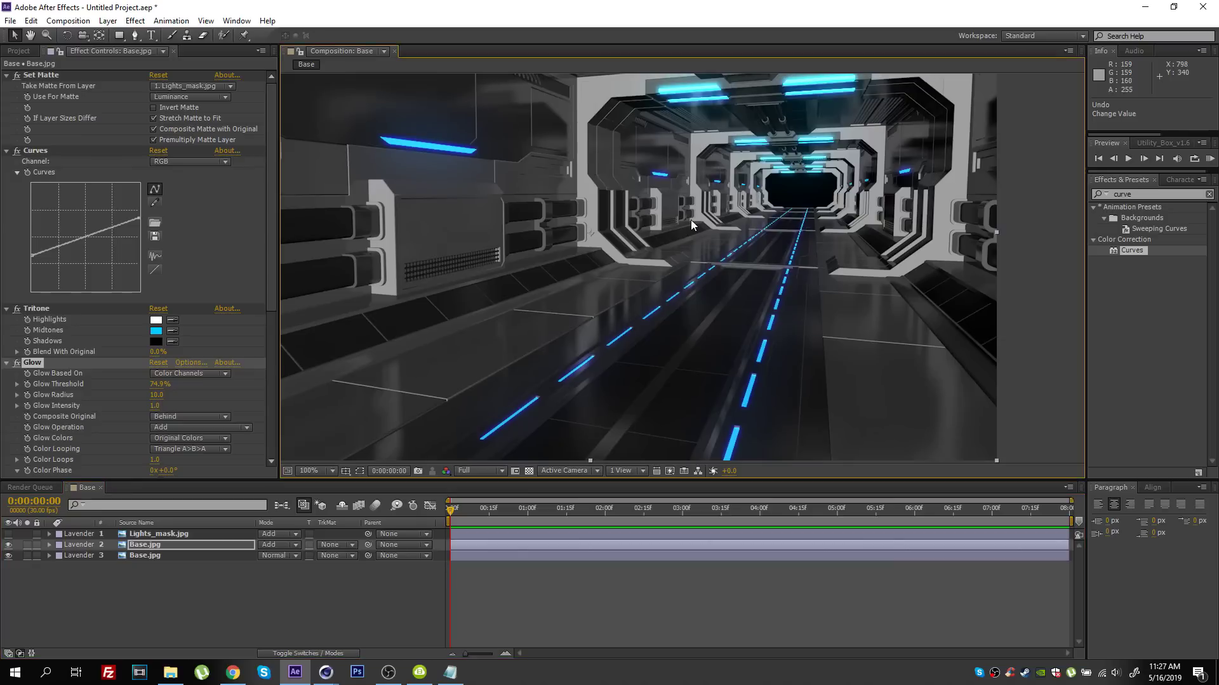
pyautogui.moveTo(153, 385); pyautogui.dragTo(139, 390)
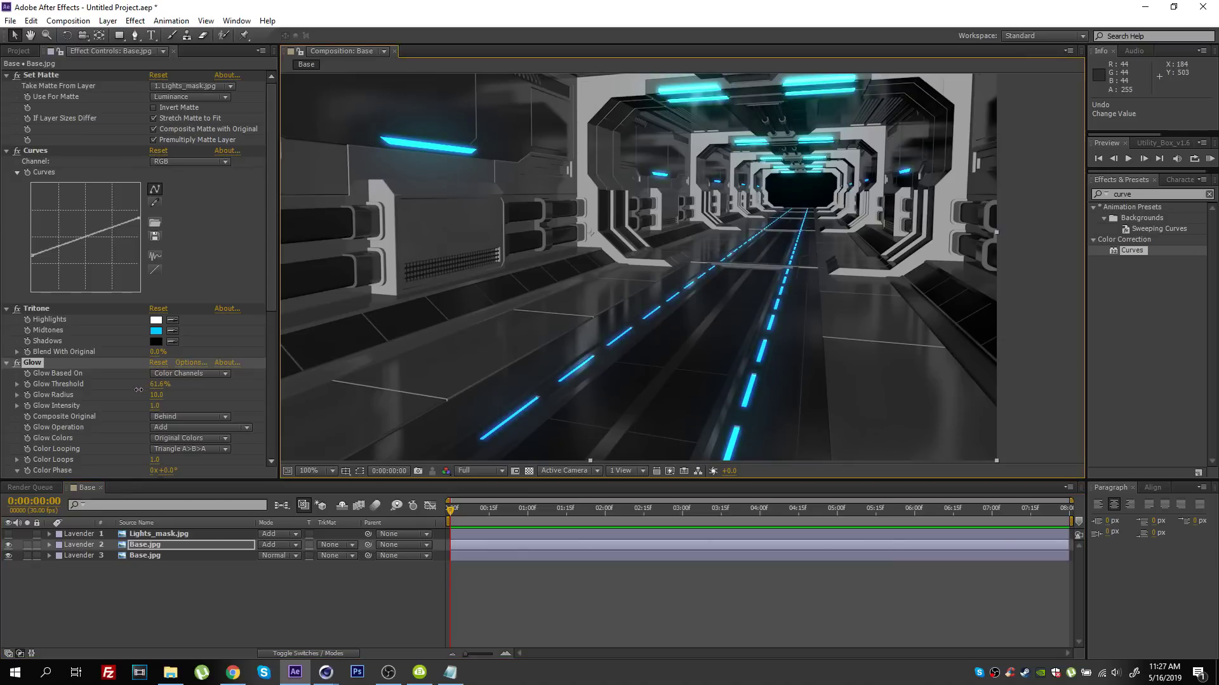
pyautogui.moveTo(591, 157); pyautogui.dragTo(586, 181)
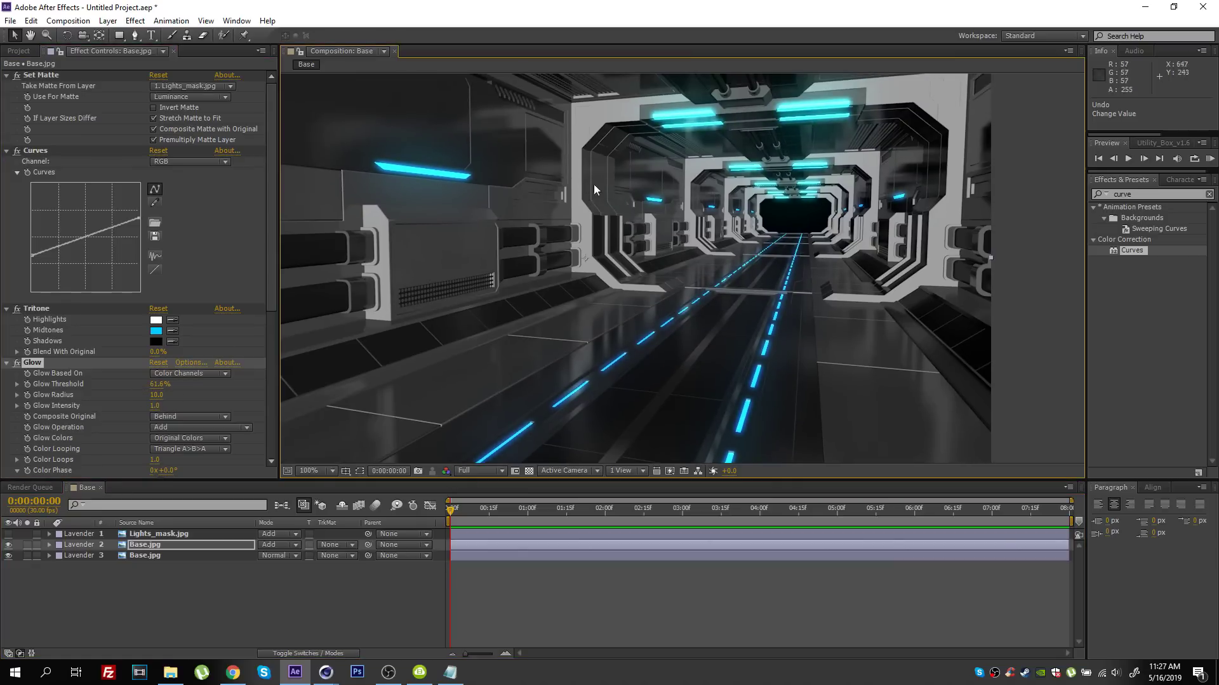
# - Lower the white end of the upper Base.jpg layer's RGB curve further until the line is nearly flat, and adjust its black end
pyautogui.scroll(-1, 172, 219)
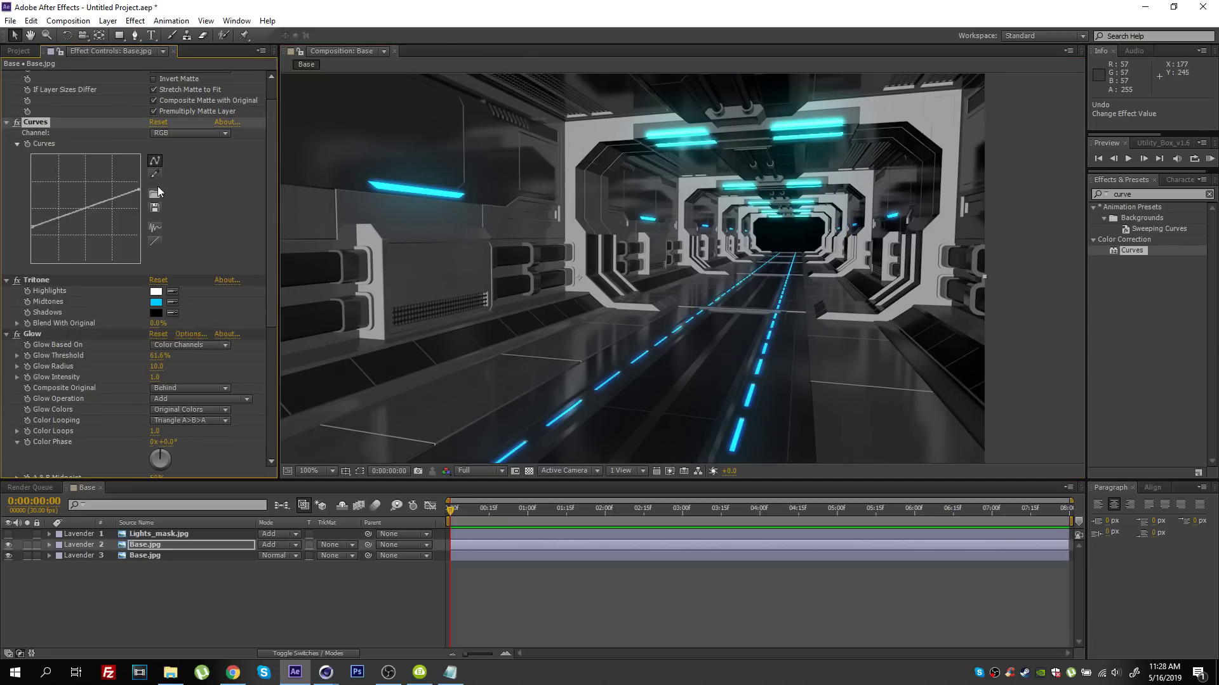
pyautogui.moveTo(139, 189); pyautogui.dragTo(144, 210)
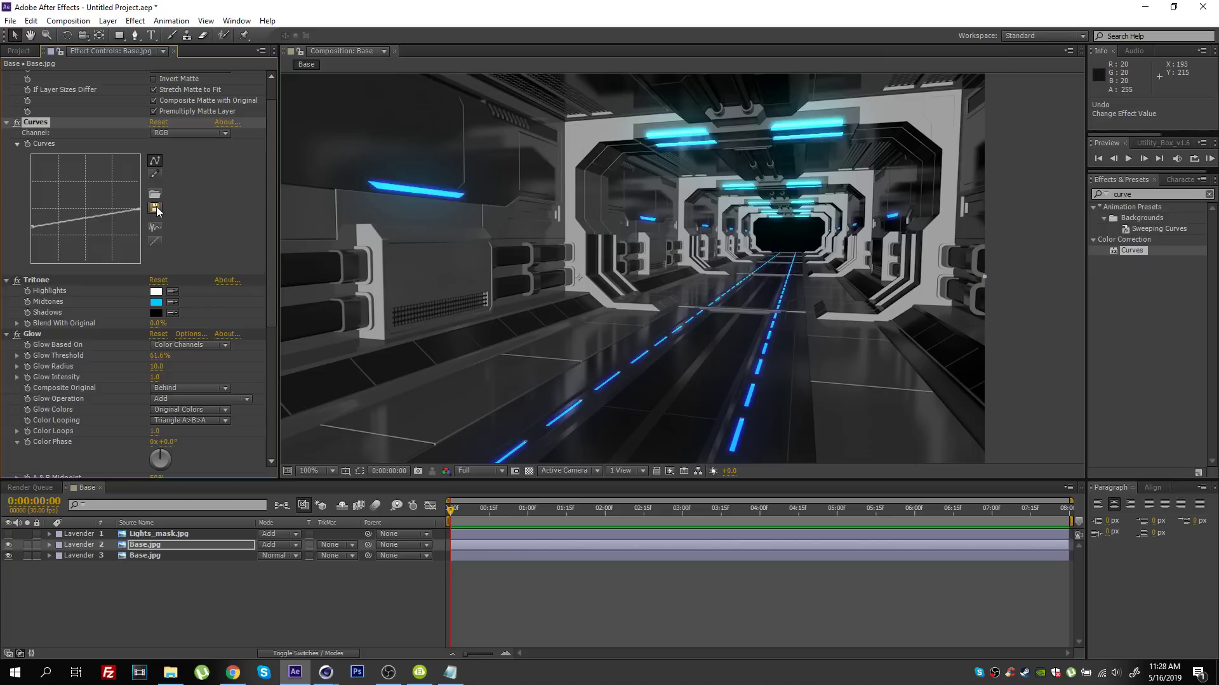
pyautogui.moveTo(138, 213); pyautogui.dragTo(154, 221)
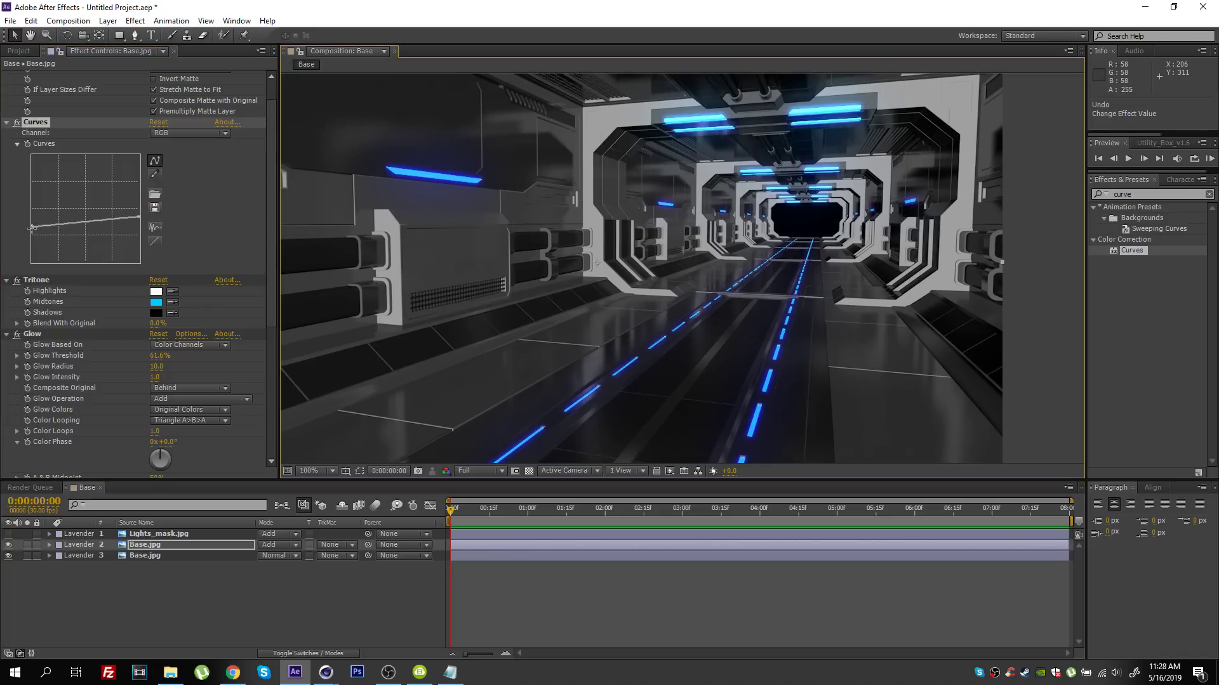
pyautogui.moveTo(30, 231); pyautogui.dragTo(22, 232)
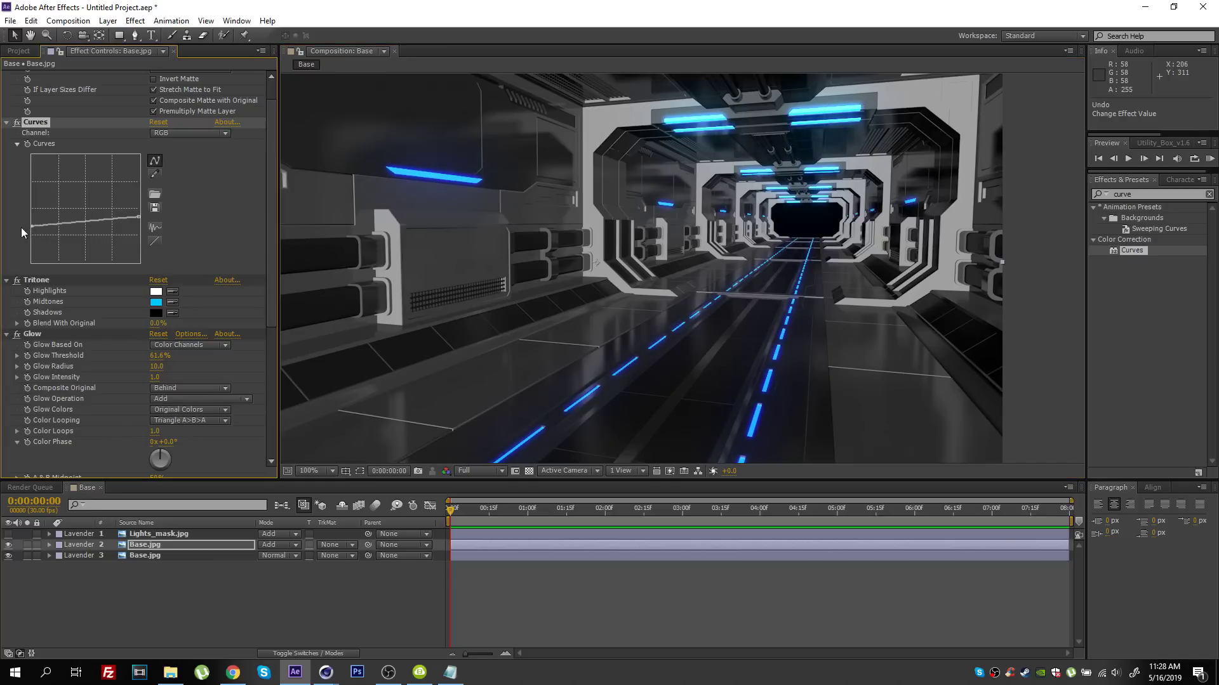
pyautogui.moveTo(632, 308)
pyautogui.mouseDown()
pyautogui.moveTo(632, 260)
pyautogui.moveTo(612, 300)
pyautogui.mouseUp()
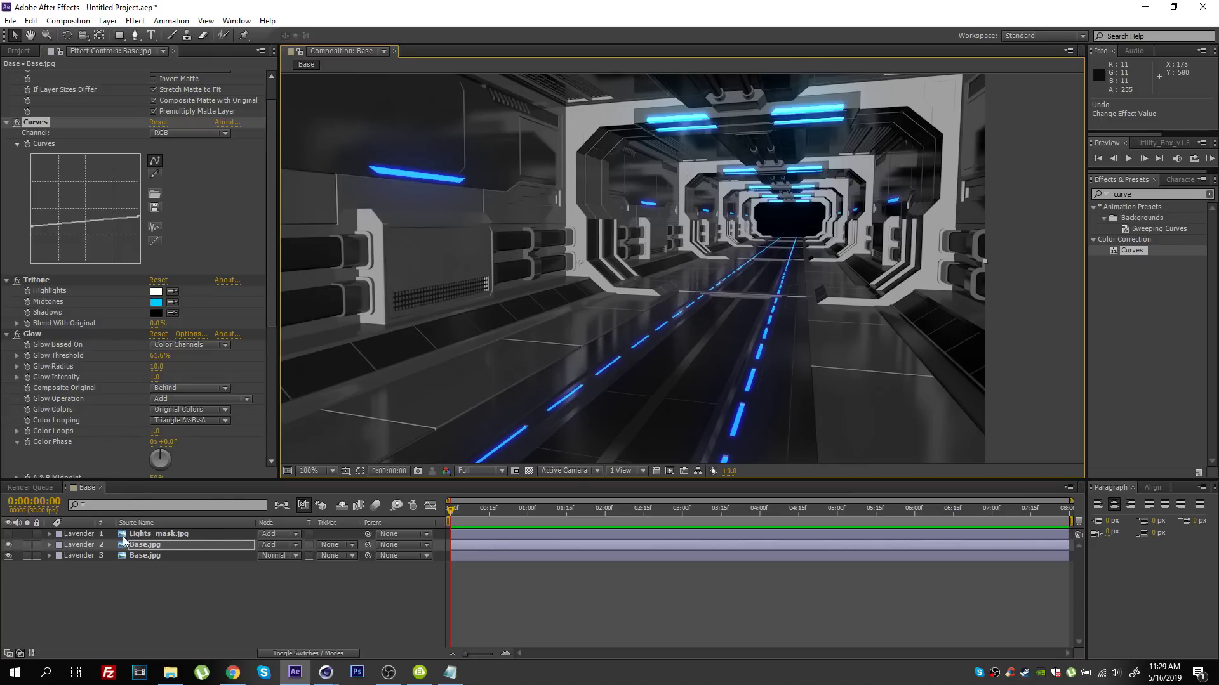
# - Duplicate the upper Base.jpg layer with its effects and rename the lower copy Lights_1
pyautogui.click(126, 544)
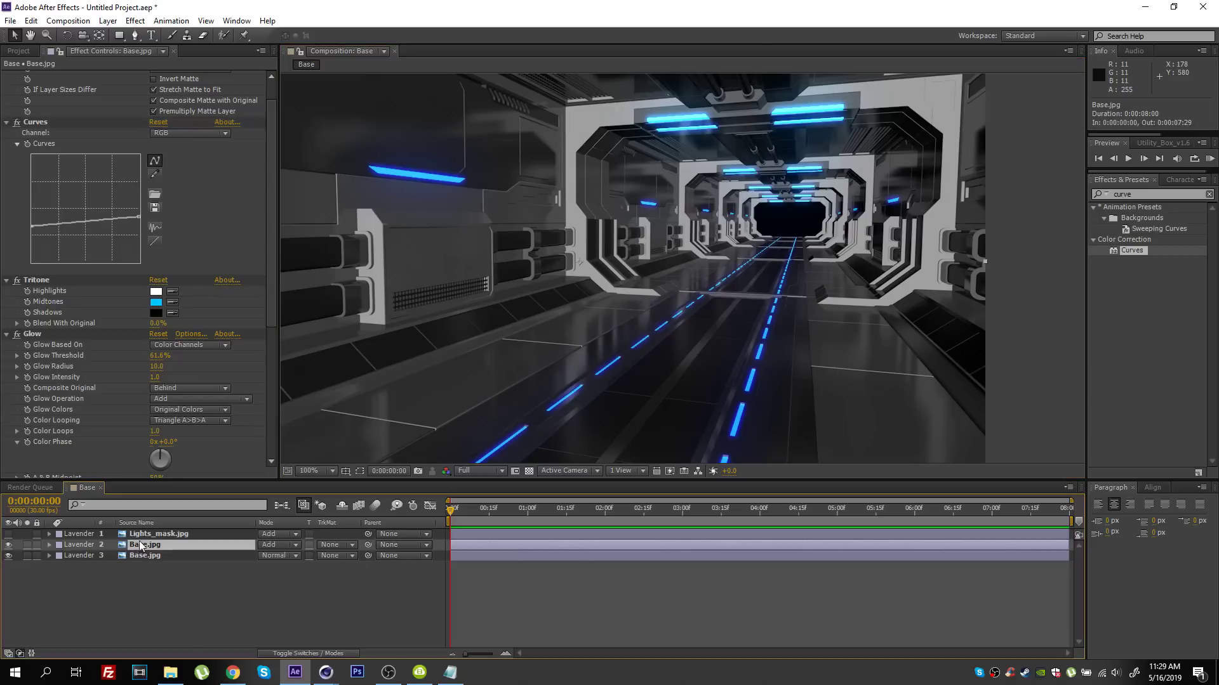
pyautogui.hotkey('ctrl', 'd')
pyautogui.click(151, 558)
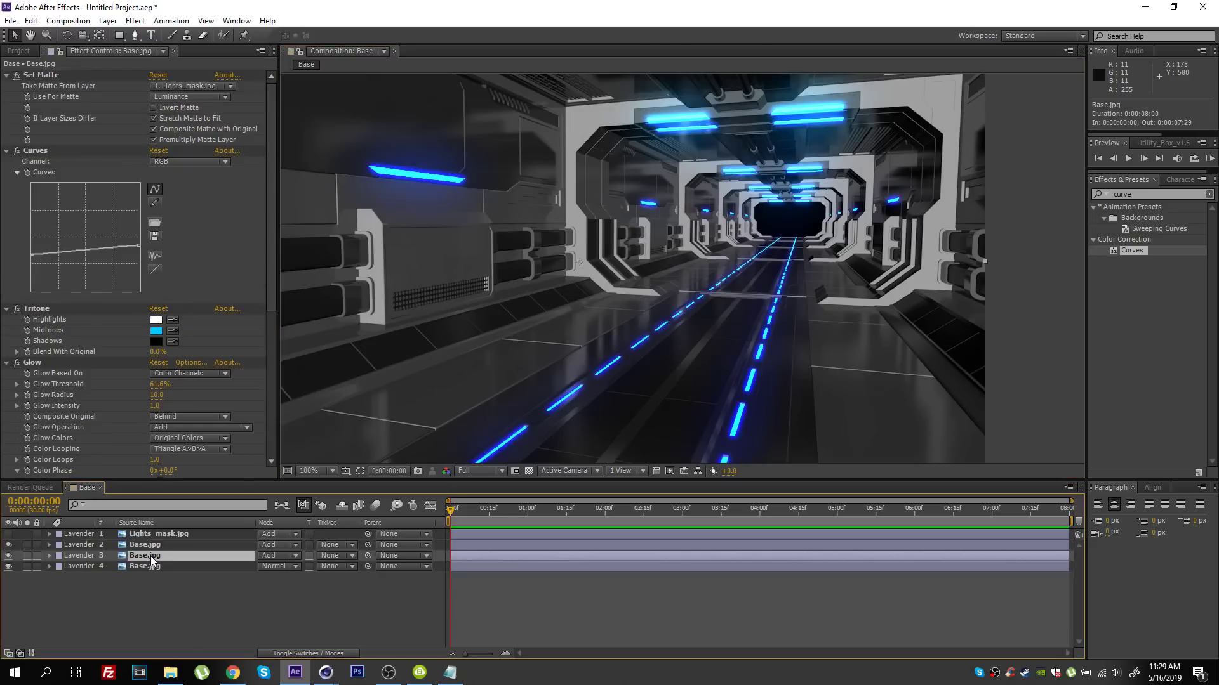
pyautogui.press('Return')
pyautogui.write('Lights_')
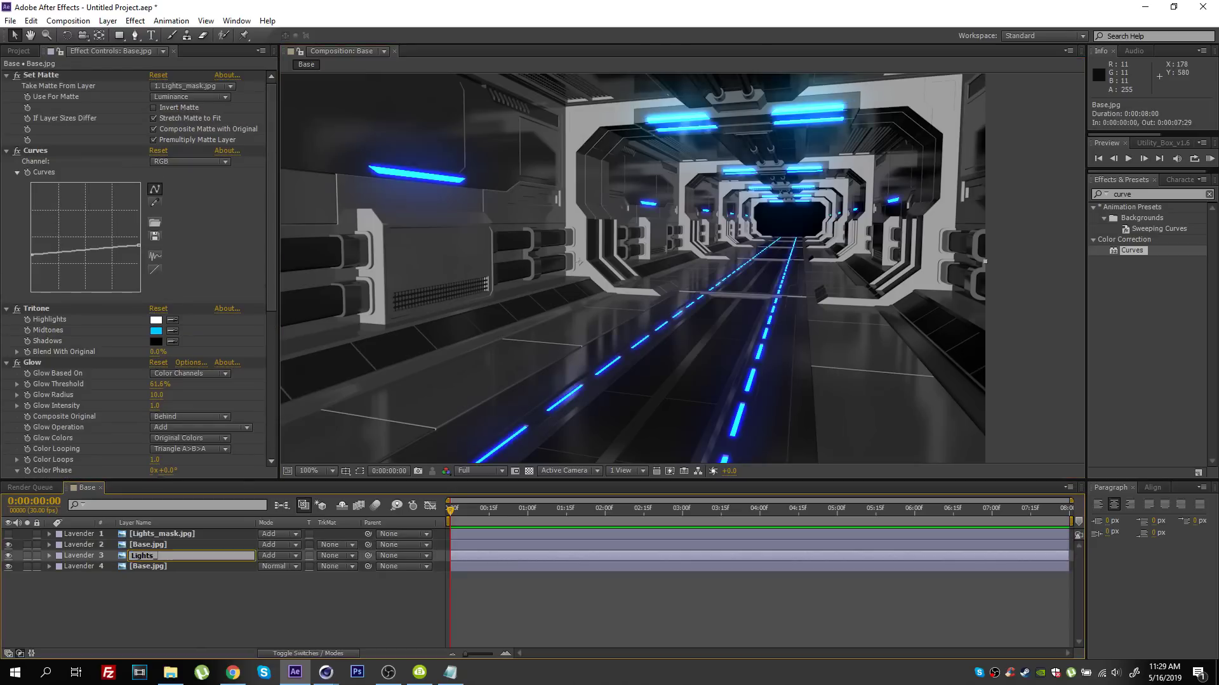
pyautogui.write('1')
pyautogui.press('Return')
# - Rename the upper effect copy of Base.jpg as Lights_white
pyautogui.click(152, 547)
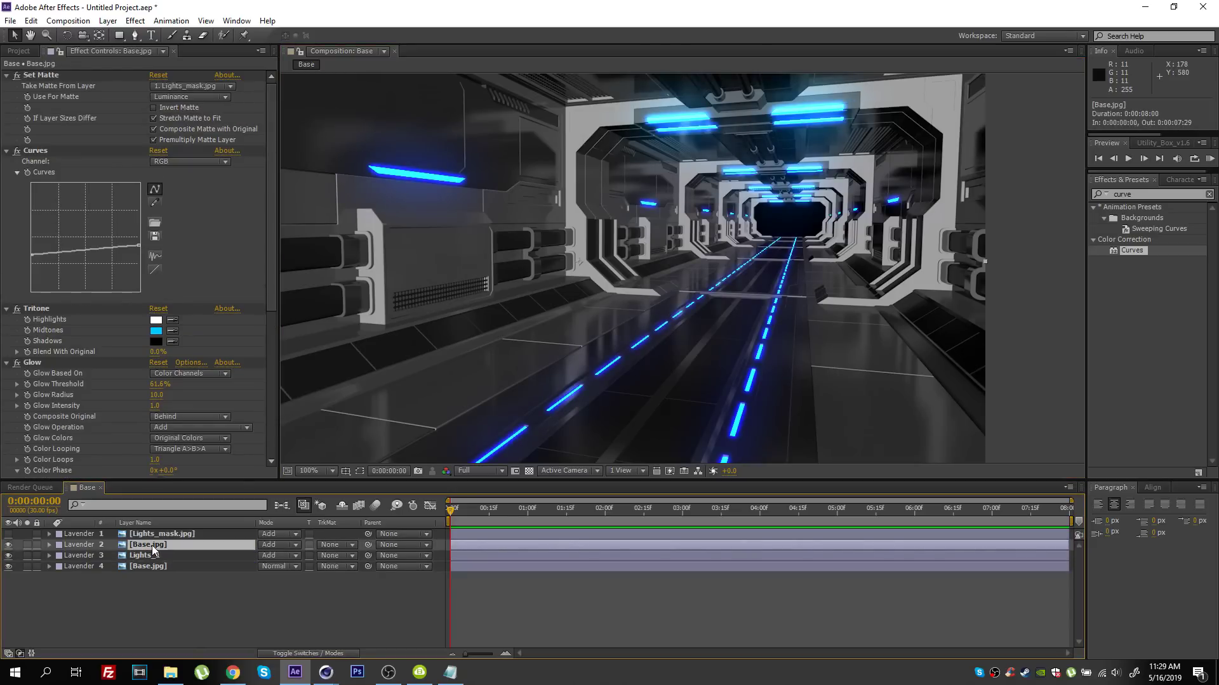
pyautogui.press('Return')
pyautogui.write('Lights_')
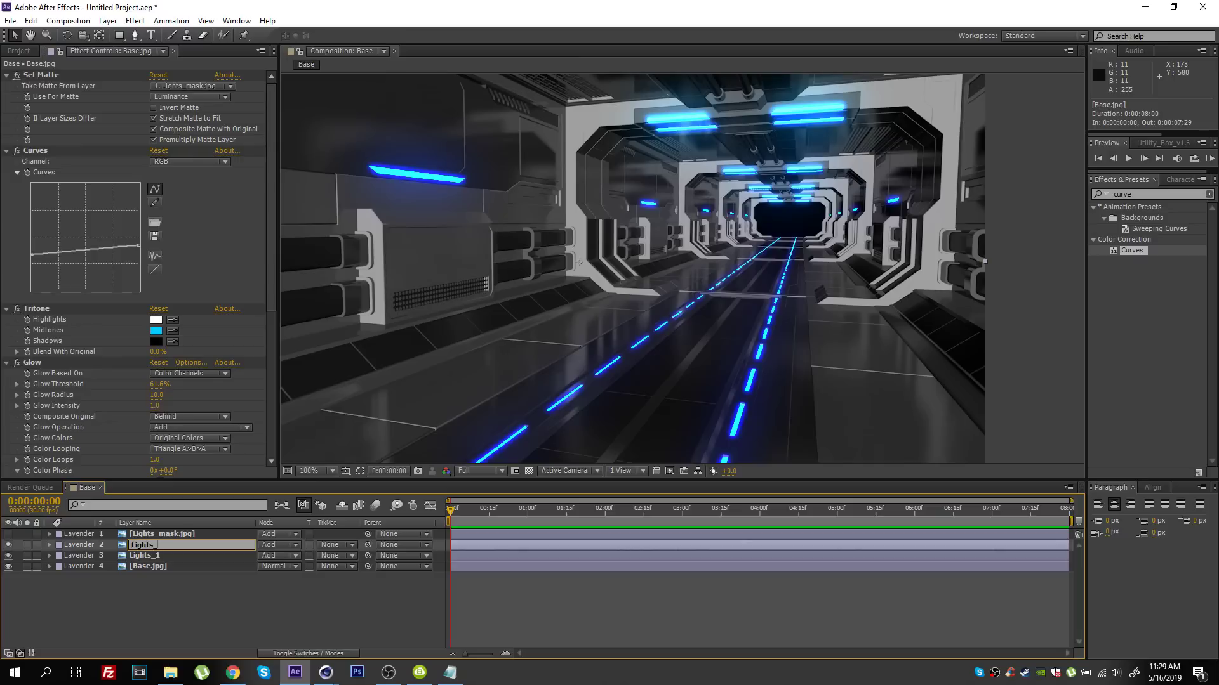
pyautogui.press('Return')
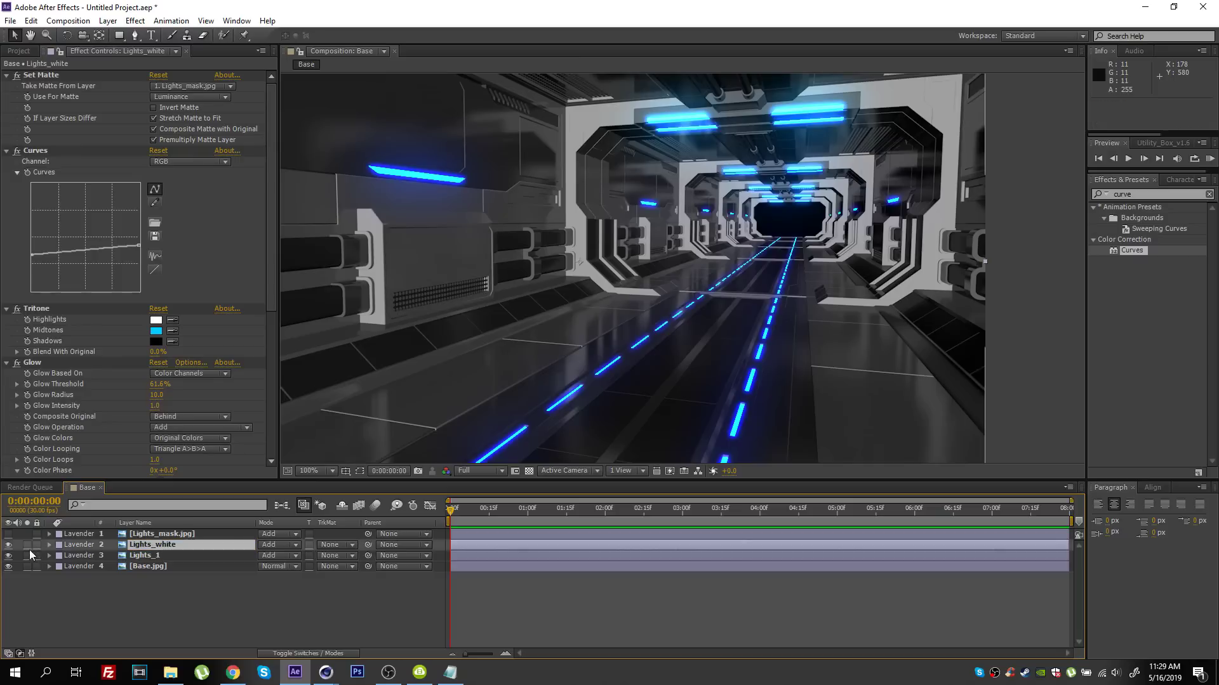
# - Solo the Lights_white layer and delete its Tritone and both Glow effects
pyautogui.click(27, 544)
pyautogui.scroll(-1, 89, 311)
pyautogui.click(40, 283)
pyautogui.press('Delete')
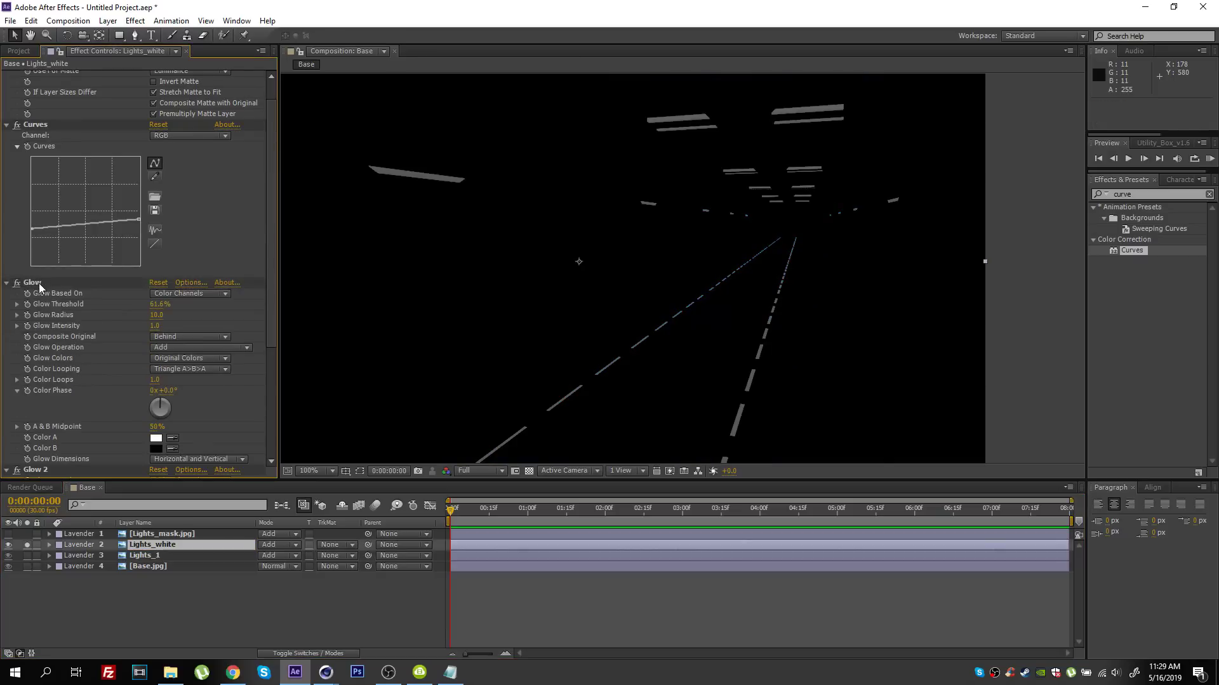
pyautogui.click(40, 299)
pyautogui.press('Delete')
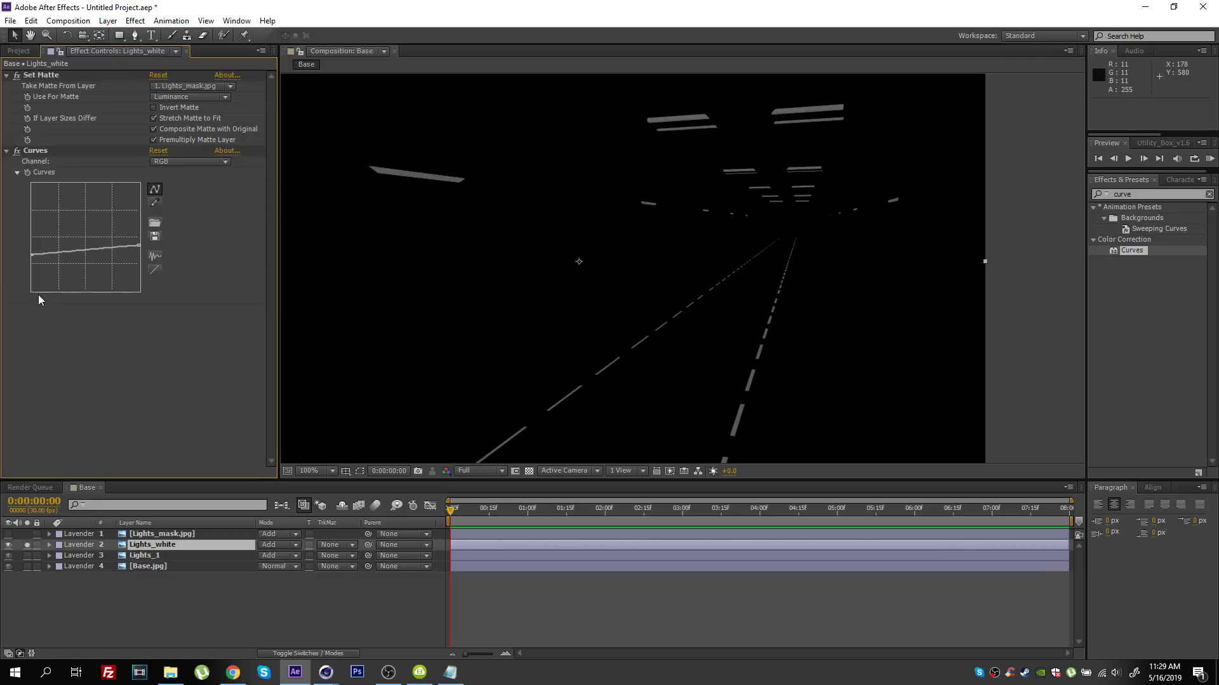
# - Reset the Curves effect on Lights_white, turn off solo, and compare the image with the layer hidden and shown
pyautogui.click(158, 151)
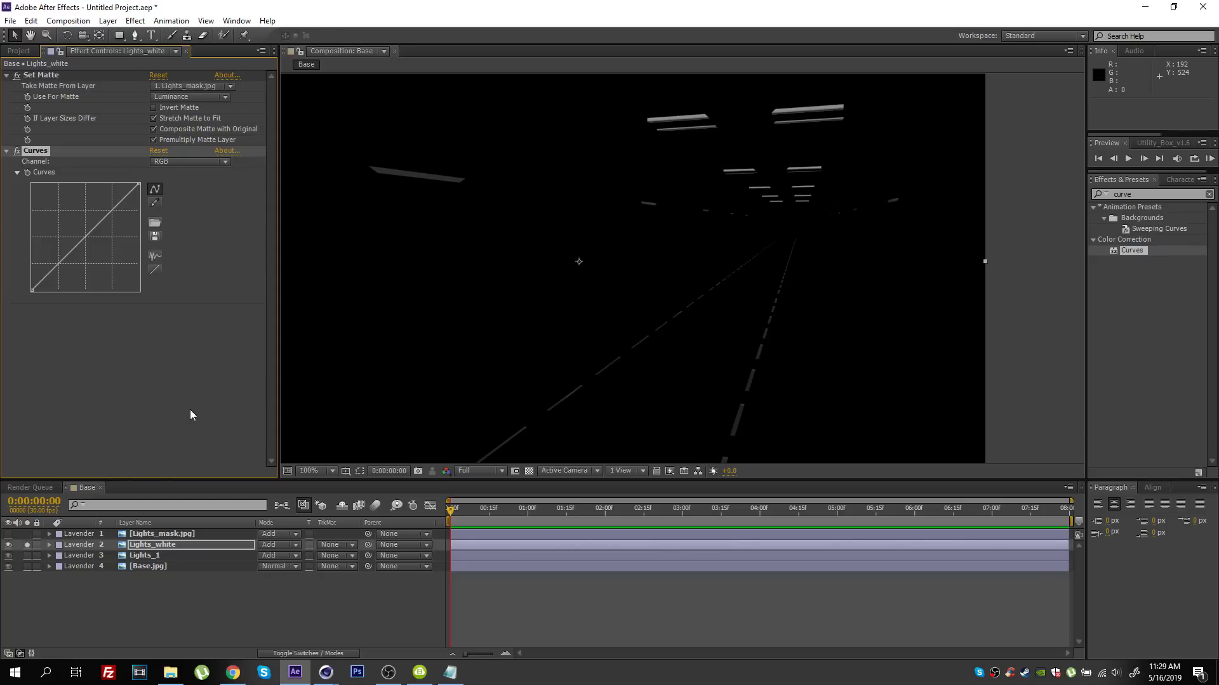
pyautogui.click(26, 545)
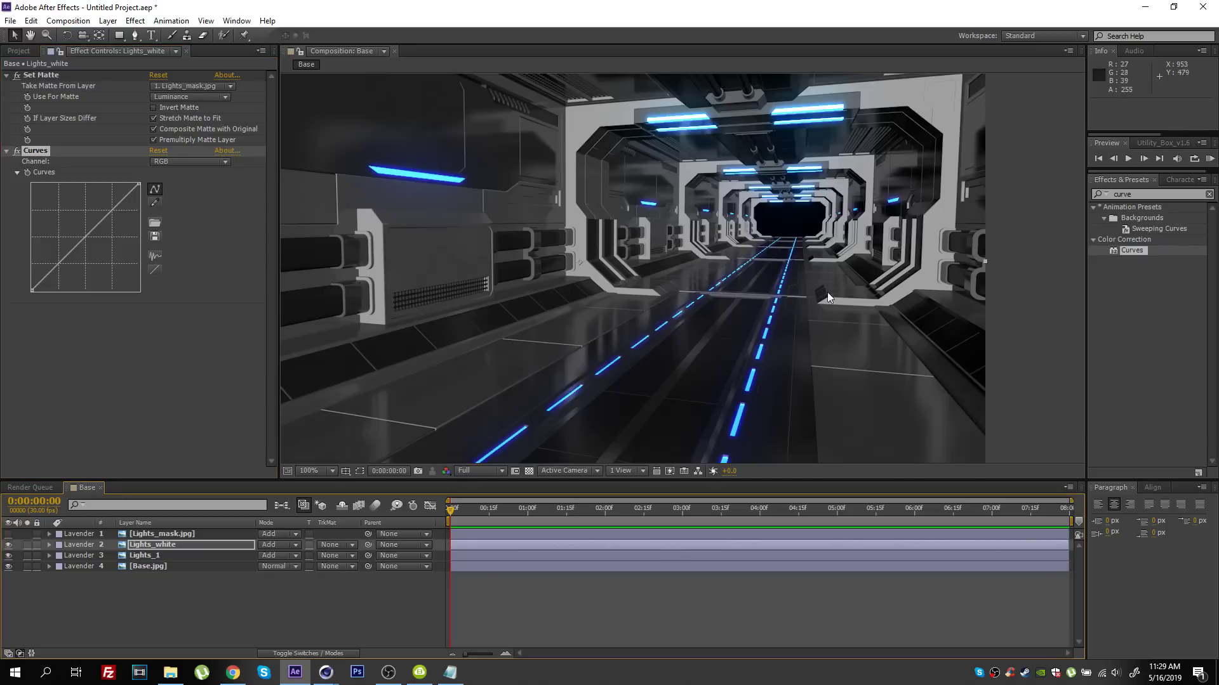
pyautogui.click(9, 544)
pyautogui.click(9, 545)
pyautogui.click(8, 545)
pyautogui.click(8, 544)
# - Raise the black end of the Lights_white RGB curve to about a third of its height and check the layer's effect
pyautogui.moveTo(31, 291); pyautogui.dragTo(32, 251)
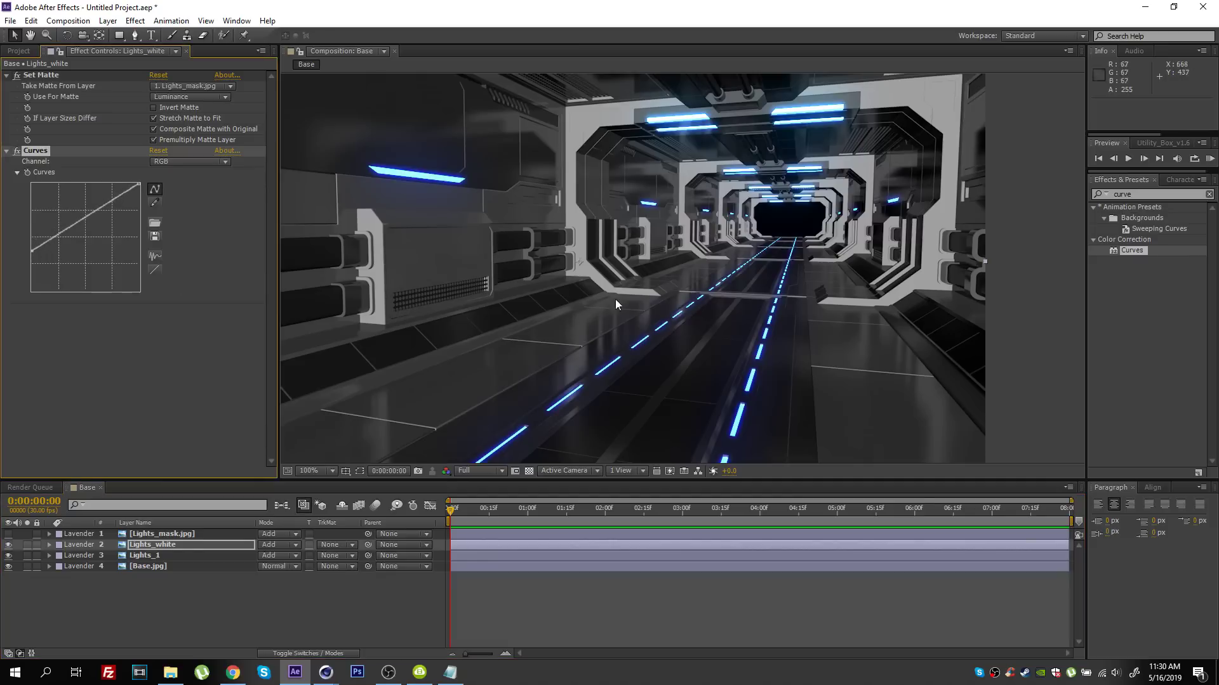
pyautogui.click(10, 545)
pyautogui.click(161, 546)
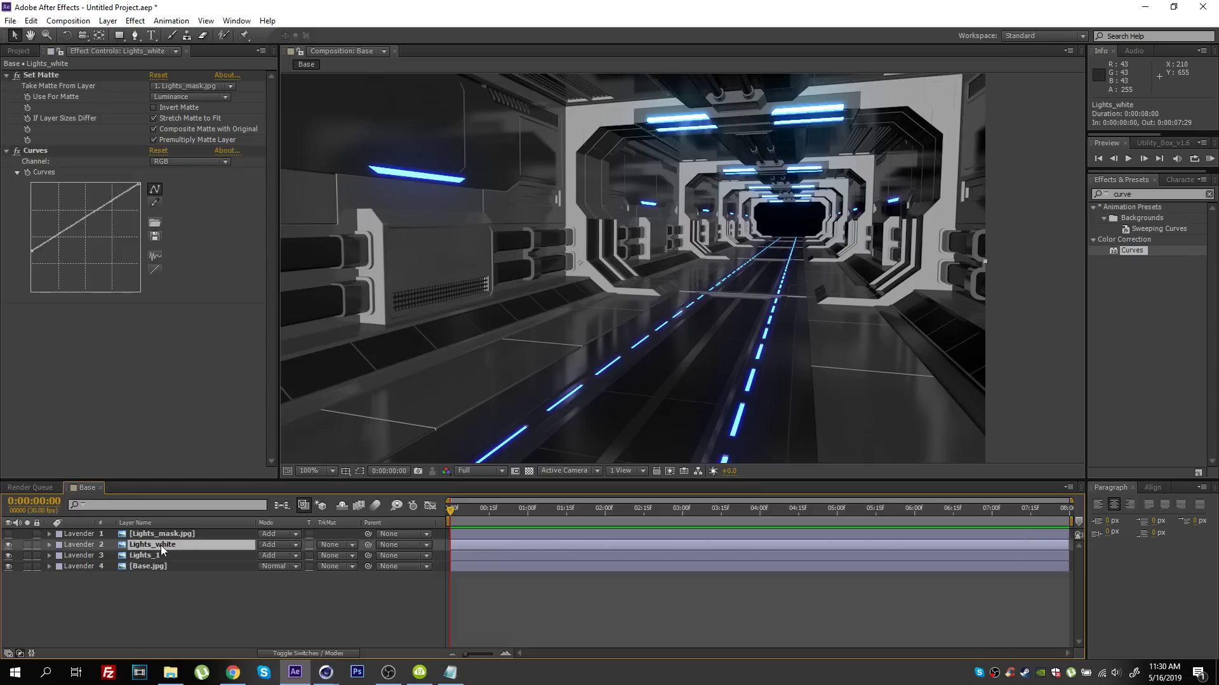
pyautogui.click(542, 612)
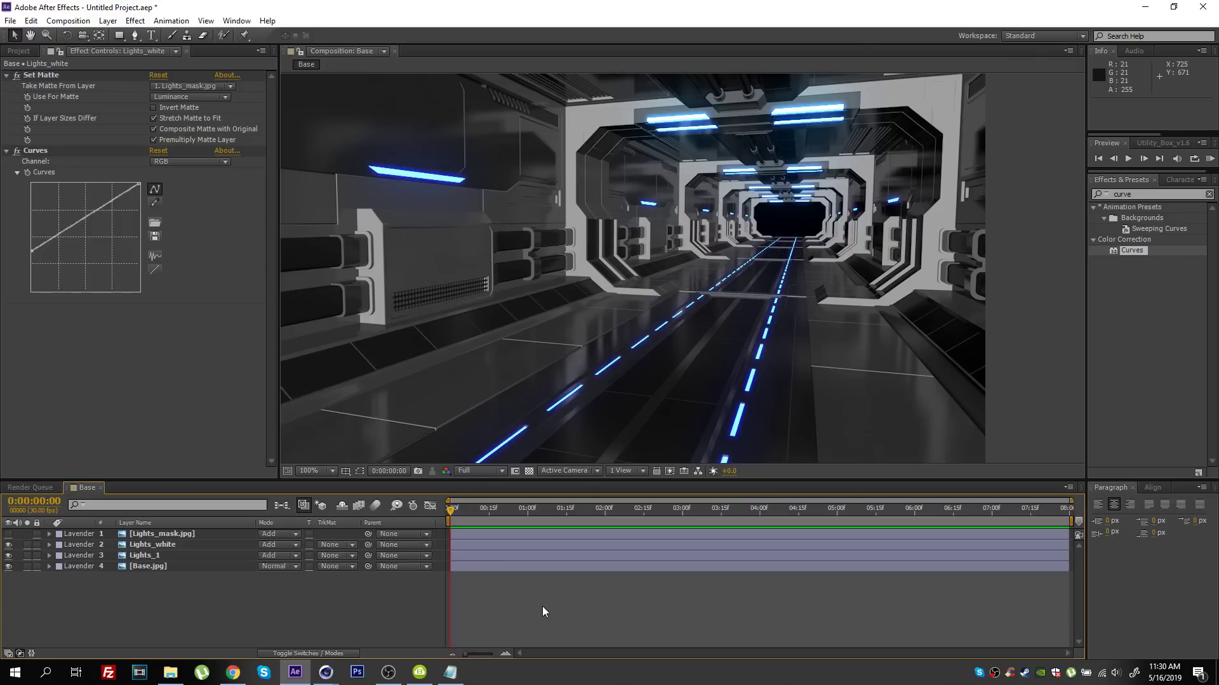
# - Switch to Cinema 4D, close the Picture Viewer and undo the last change
pyautogui.click(381, 620)
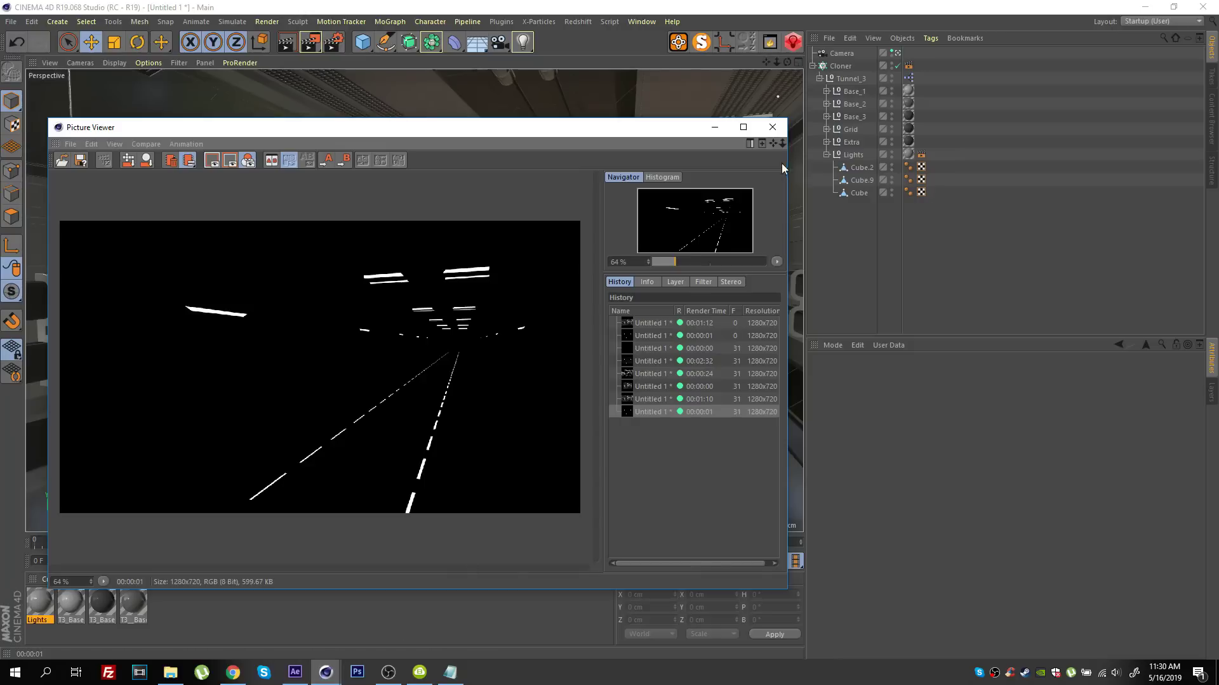
pyautogui.click(772, 127)
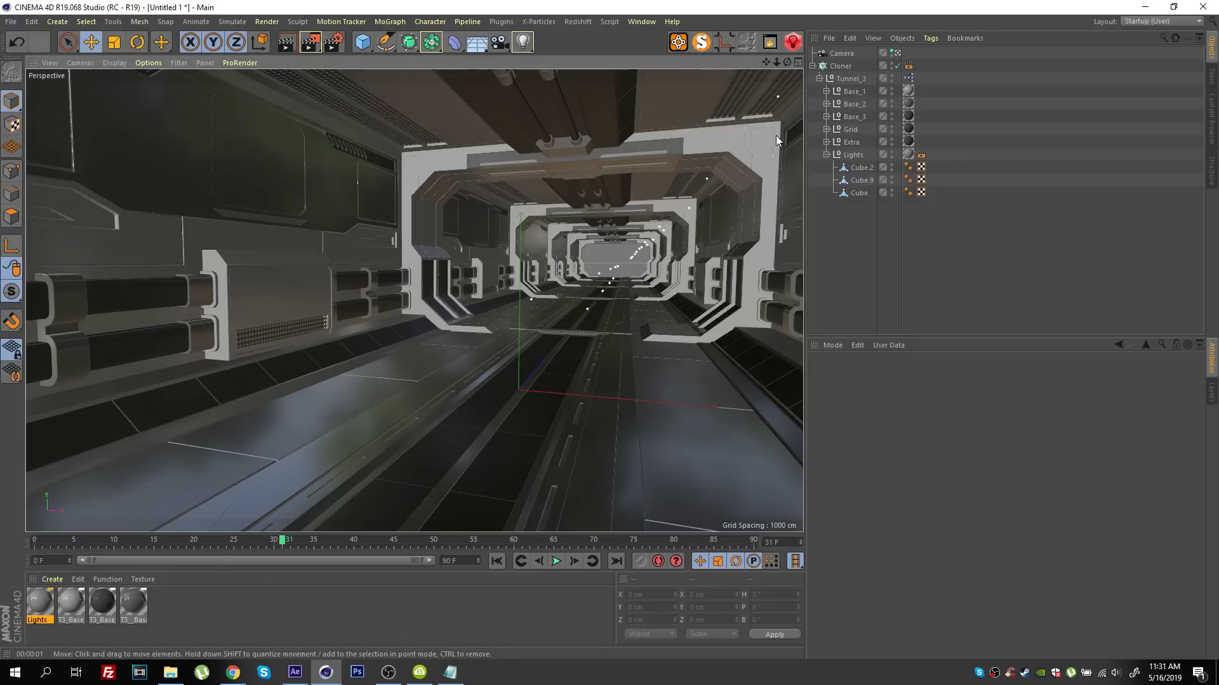
pyautogui.hotkey('ctrl', 'z')
# - Disable the Lights material's Color and Reflectance channels and enable only its Luminance channel
pyautogui.click(47, 603)
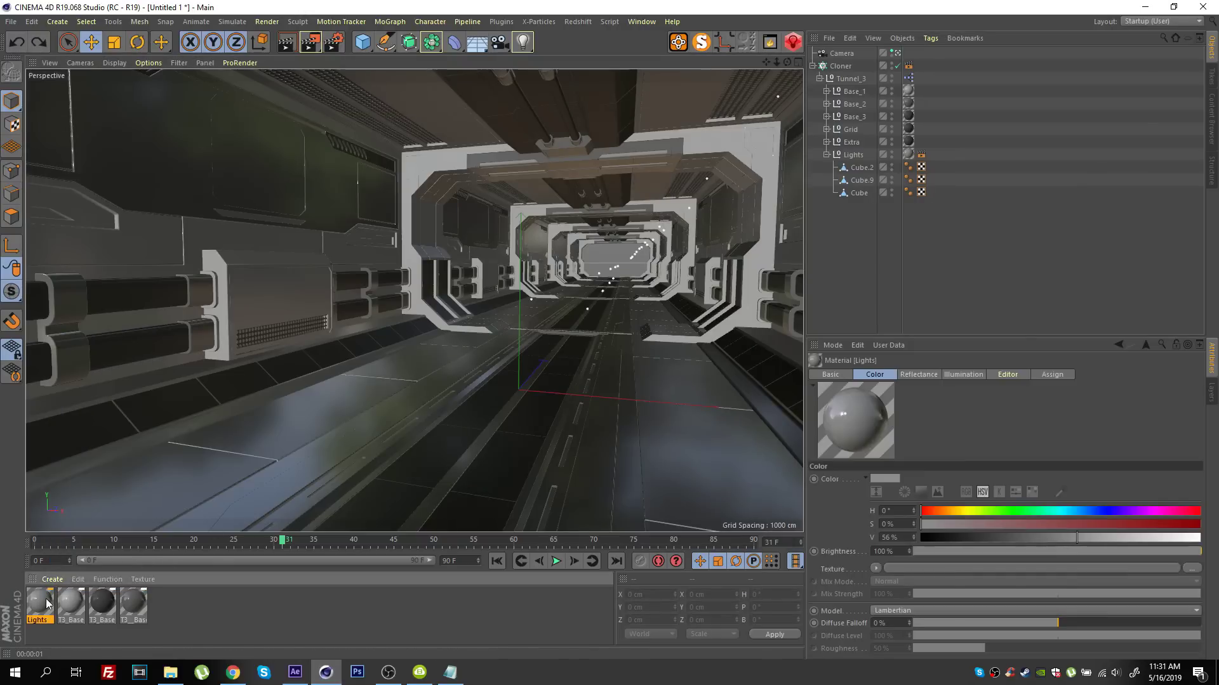
pyautogui.doubleClick(48, 603)
pyautogui.click(254, 242)
pyautogui.click(254, 265)
pyautogui.click(254, 220)
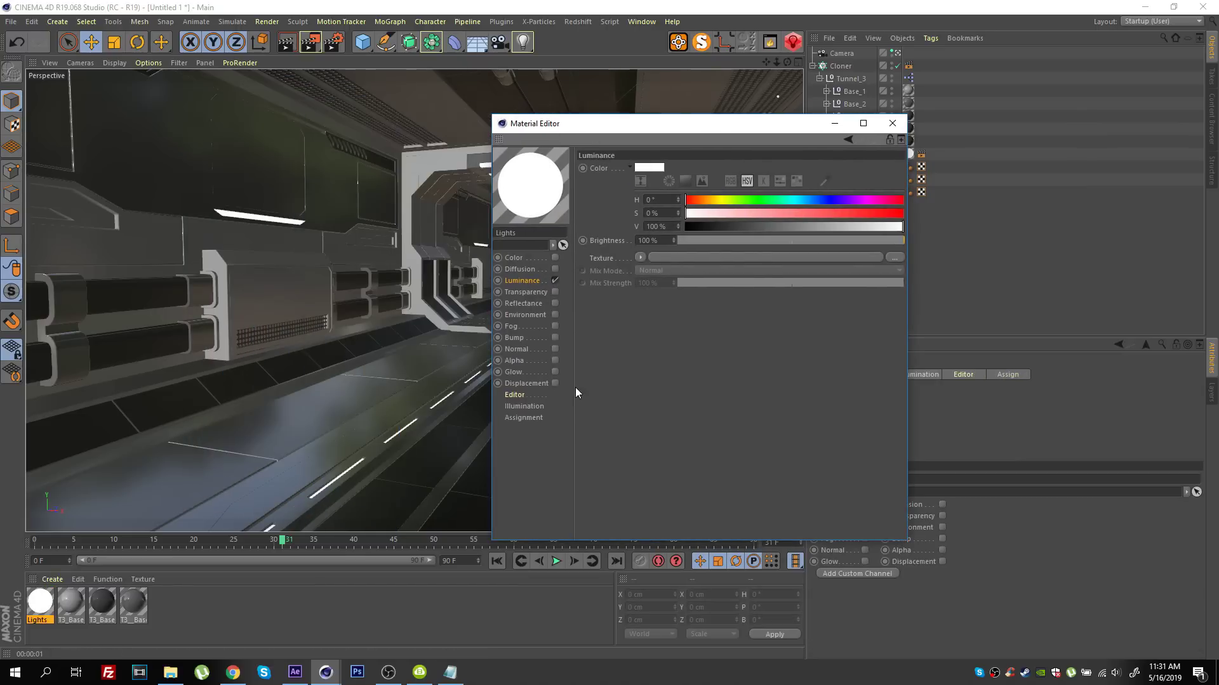
pyautogui.click(893, 124)
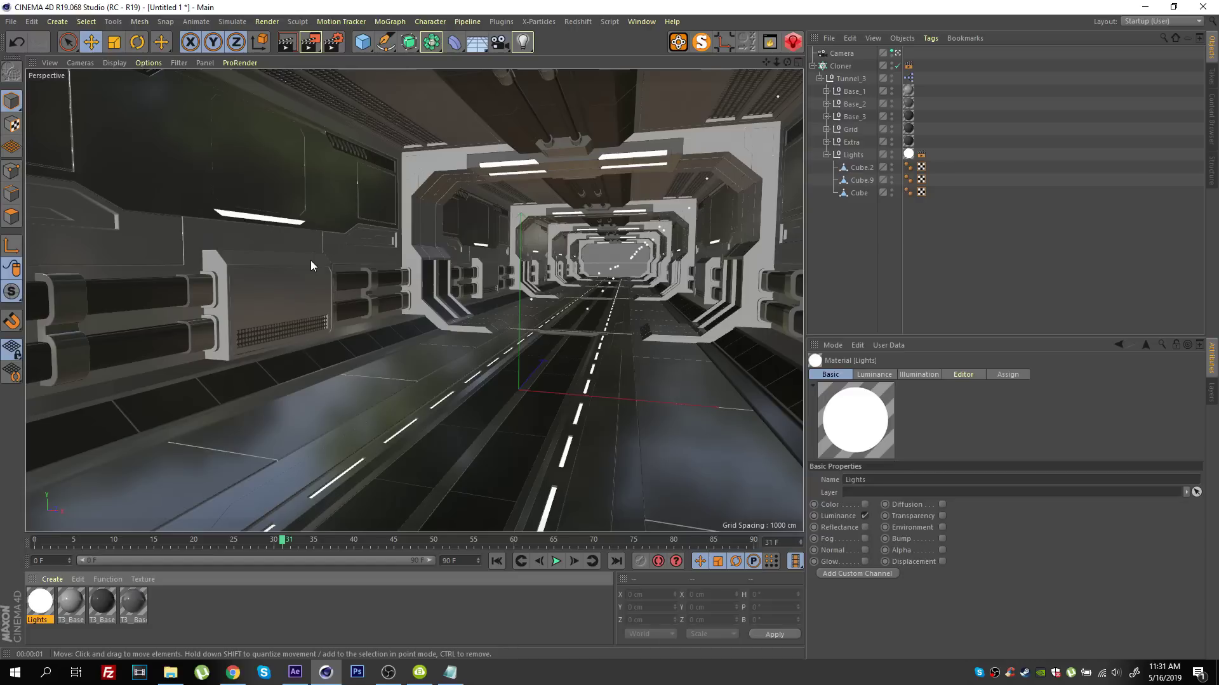
# - Open the render settings and switch the renderer to Physical
pyautogui.hotkey('ctrl', 'b')
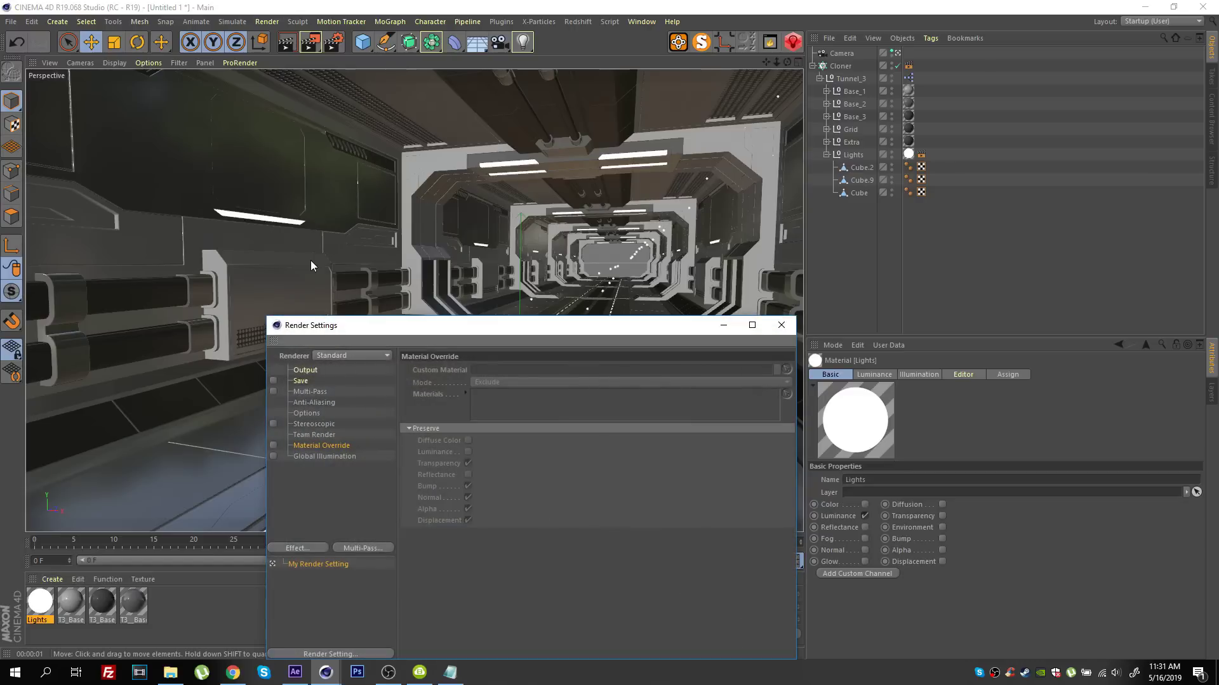
pyautogui.click(362, 353)
pyautogui.click(343, 381)
pyautogui.moveTo(365, 325); pyautogui.dragTo(353, 234)
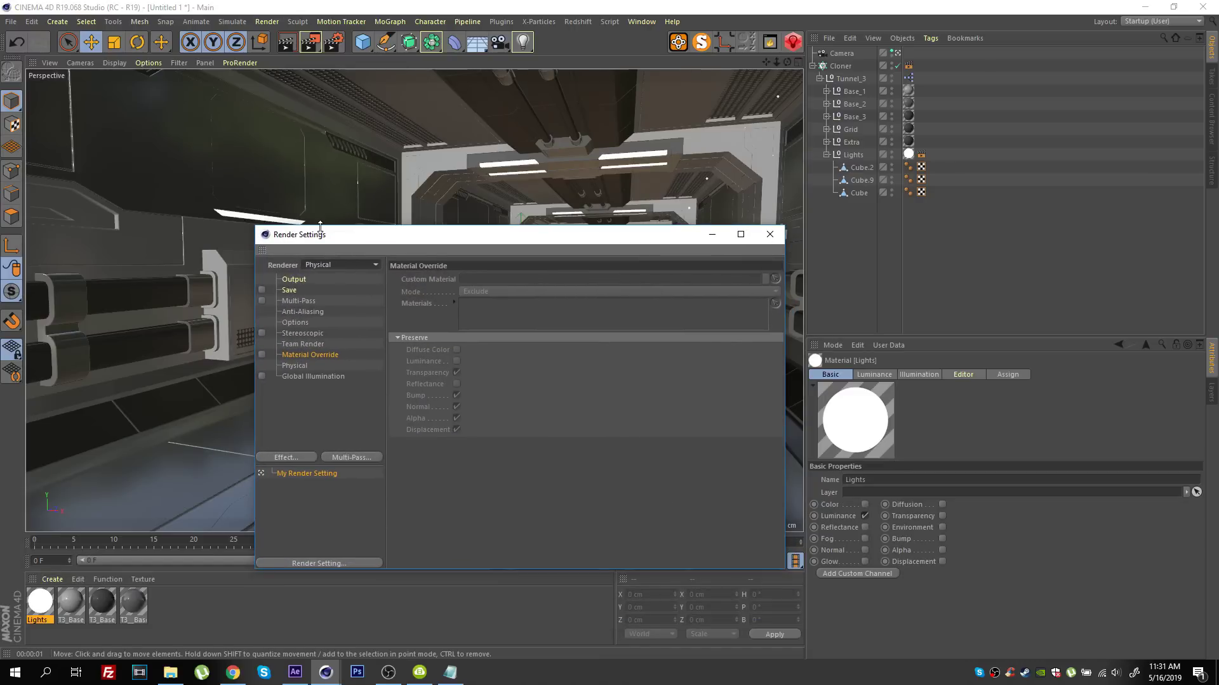
# - Enable Global Illumination and set its Samples to Medium
pyautogui.click(308, 377)
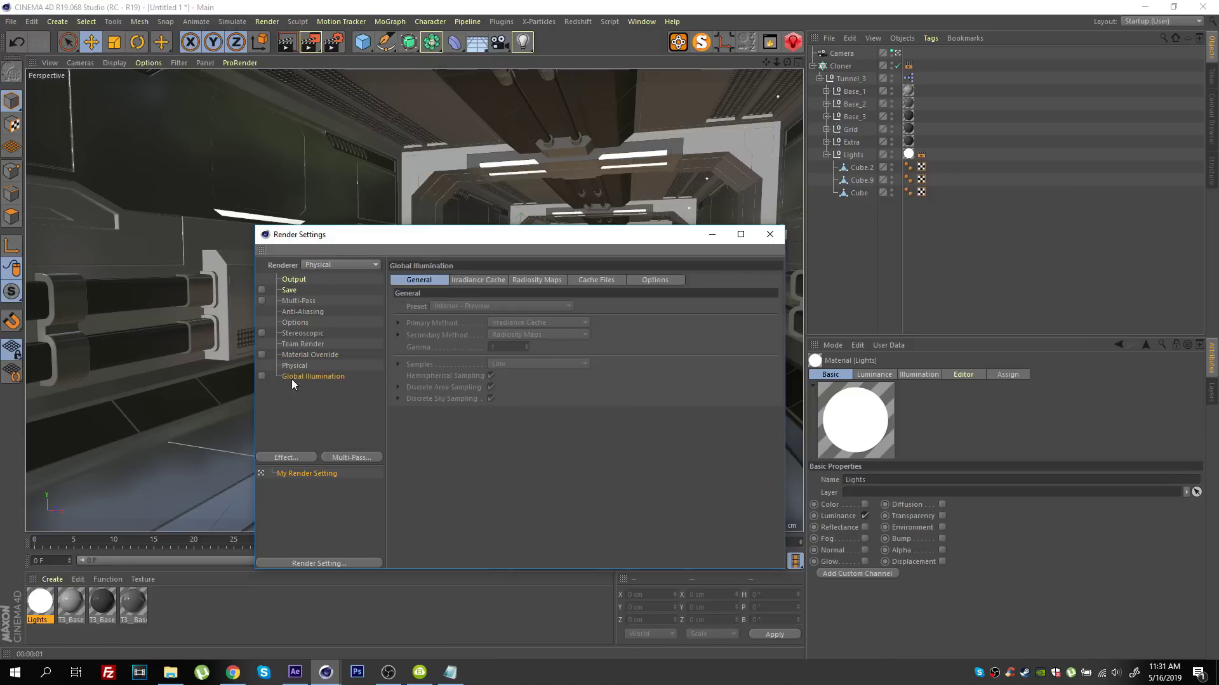
pyautogui.click(262, 375)
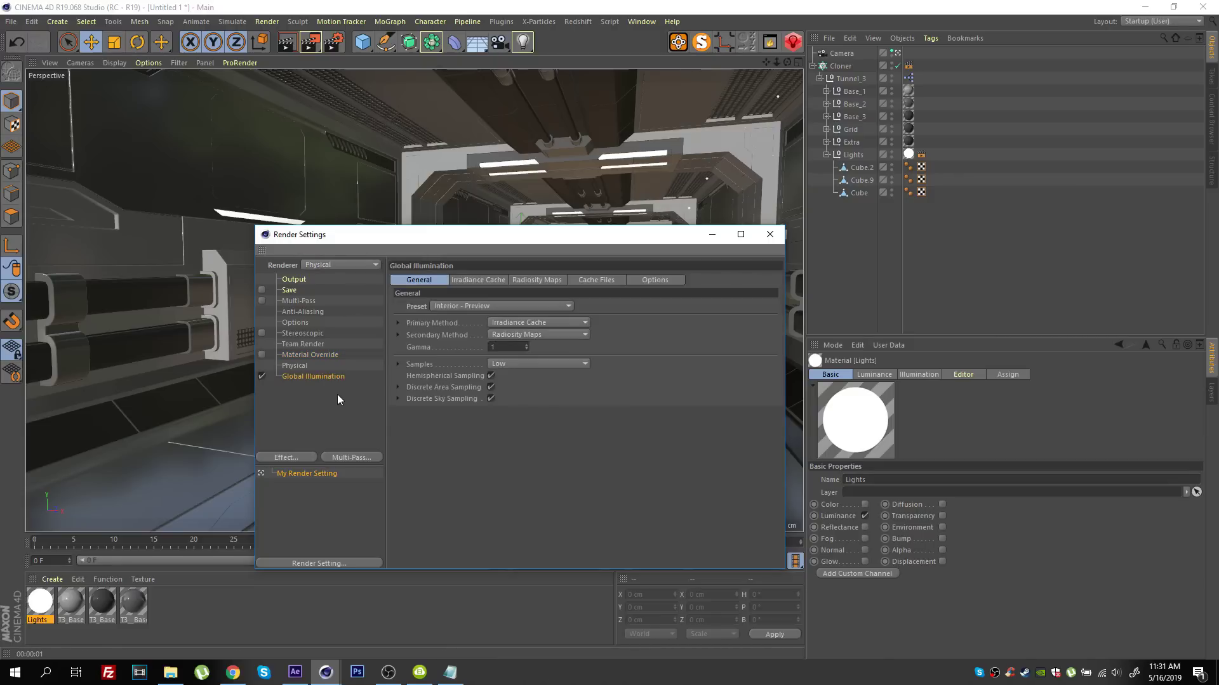
pyautogui.click(296, 457)
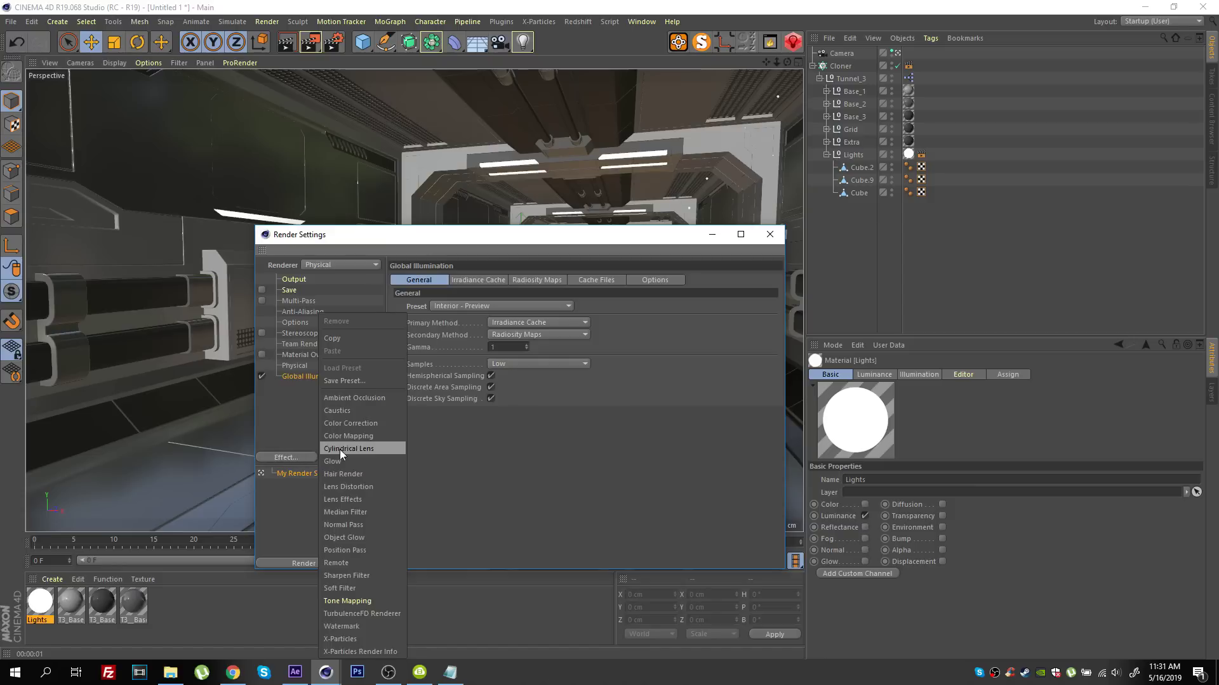
pyautogui.click(333, 361)
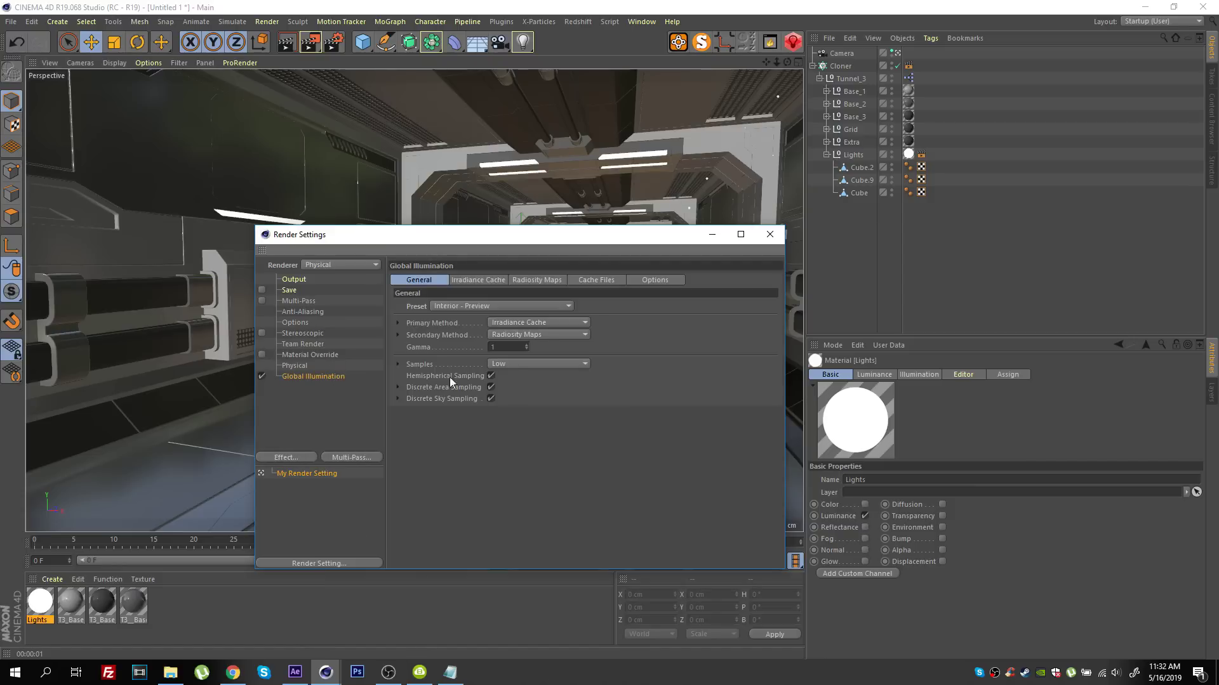
pyautogui.click(529, 363)
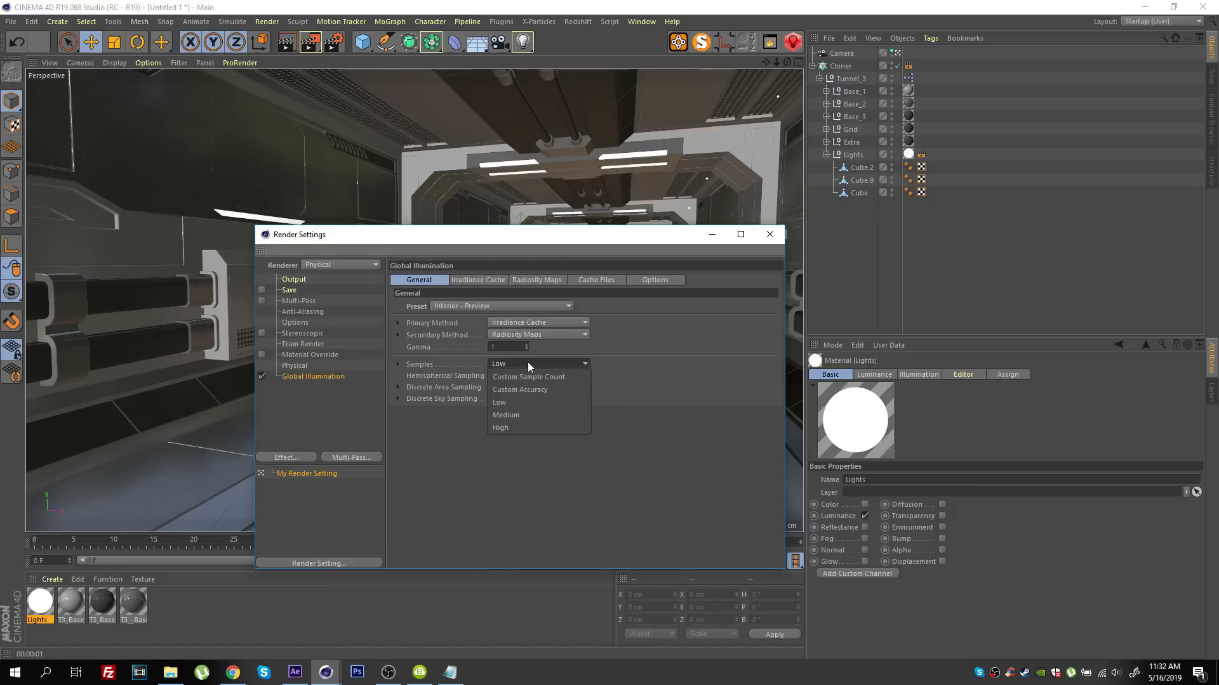
pyautogui.click(515, 417)
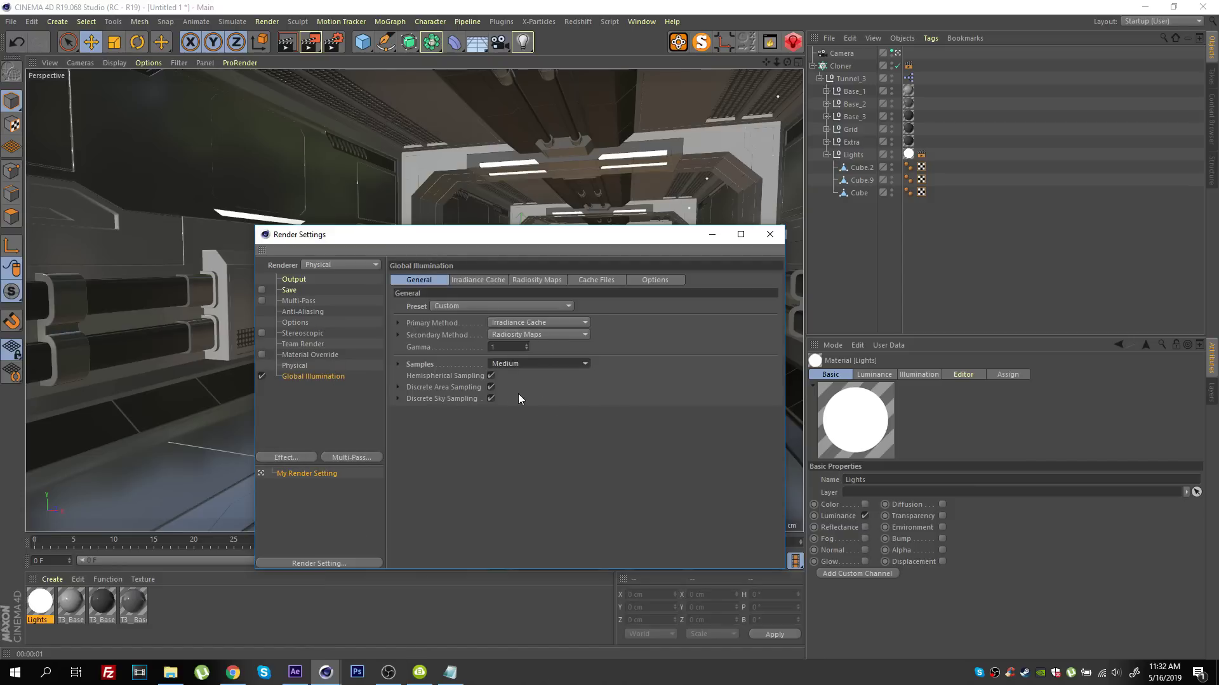
# - Enable Material Override, create a new default material and assign it as the override's Custom Material
pyautogui.click(262, 354)
pyautogui.click(298, 354)
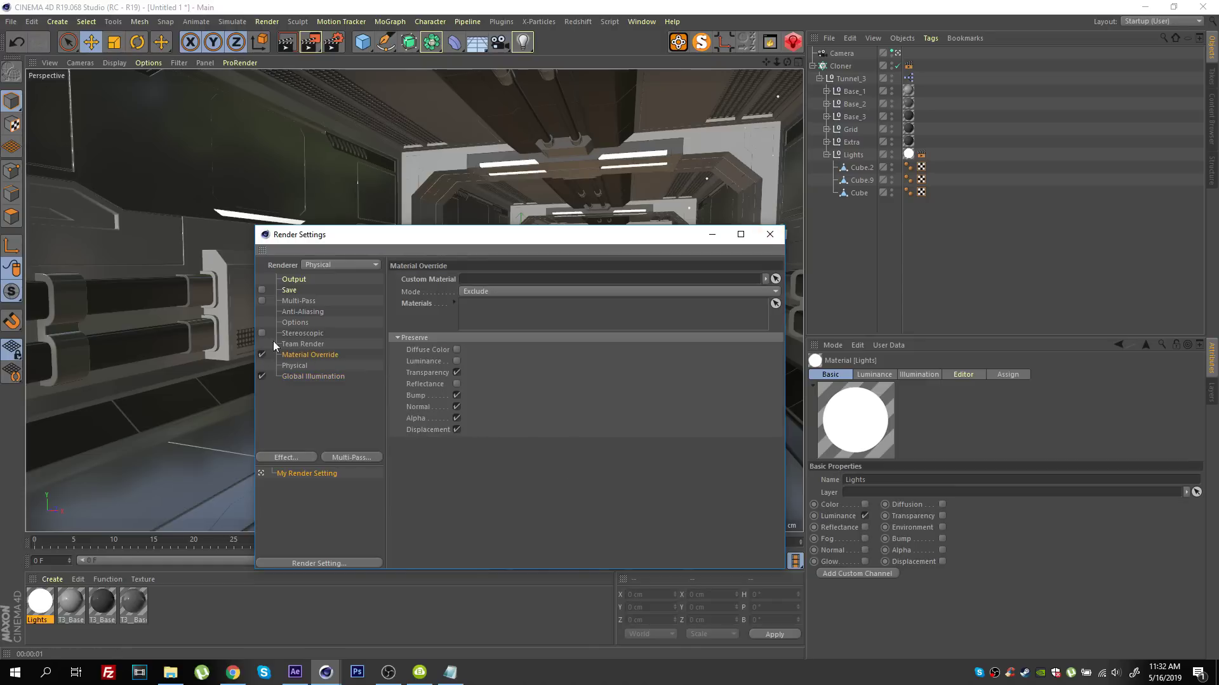
pyautogui.moveTo(368, 249); pyautogui.dragTo(512, 227)
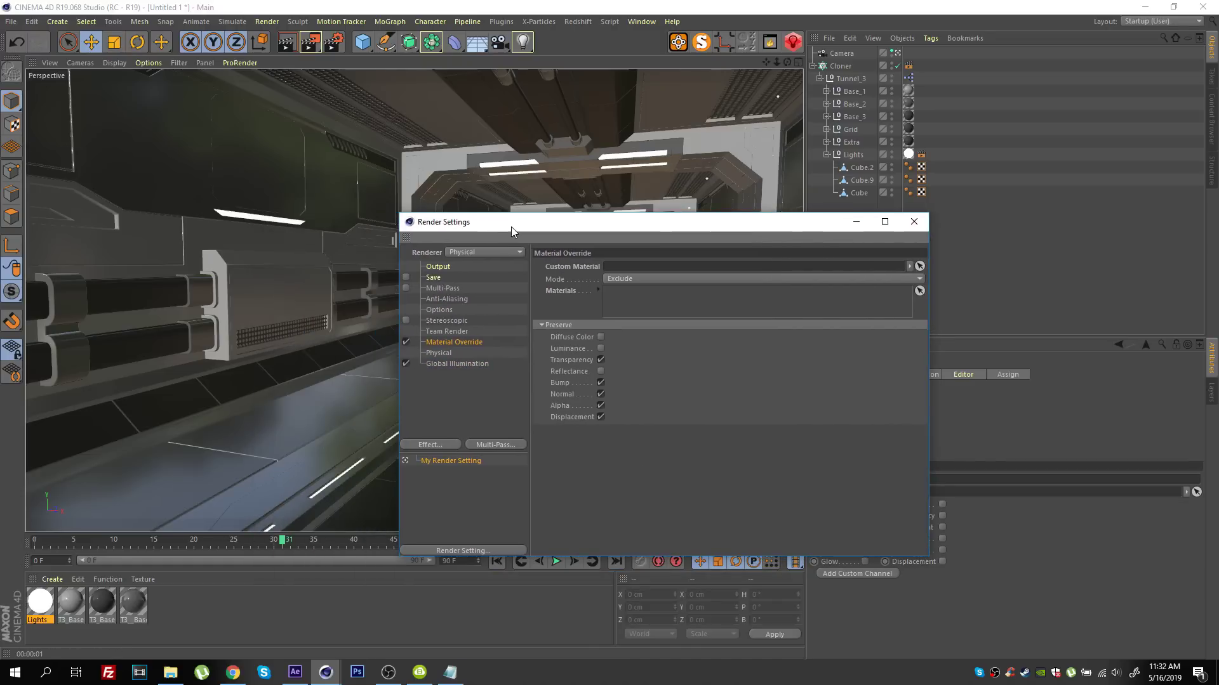
pyautogui.doubleClick(177, 616)
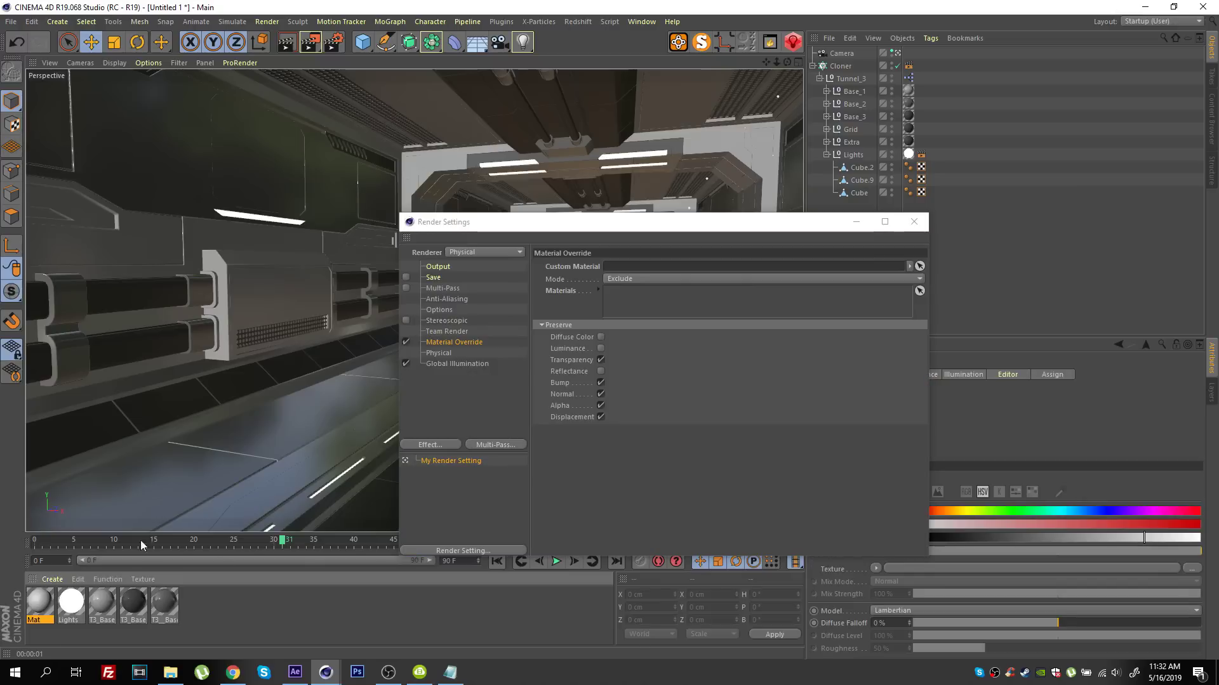
pyautogui.moveTo(40, 603); pyautogui.dragTo(658, 274)
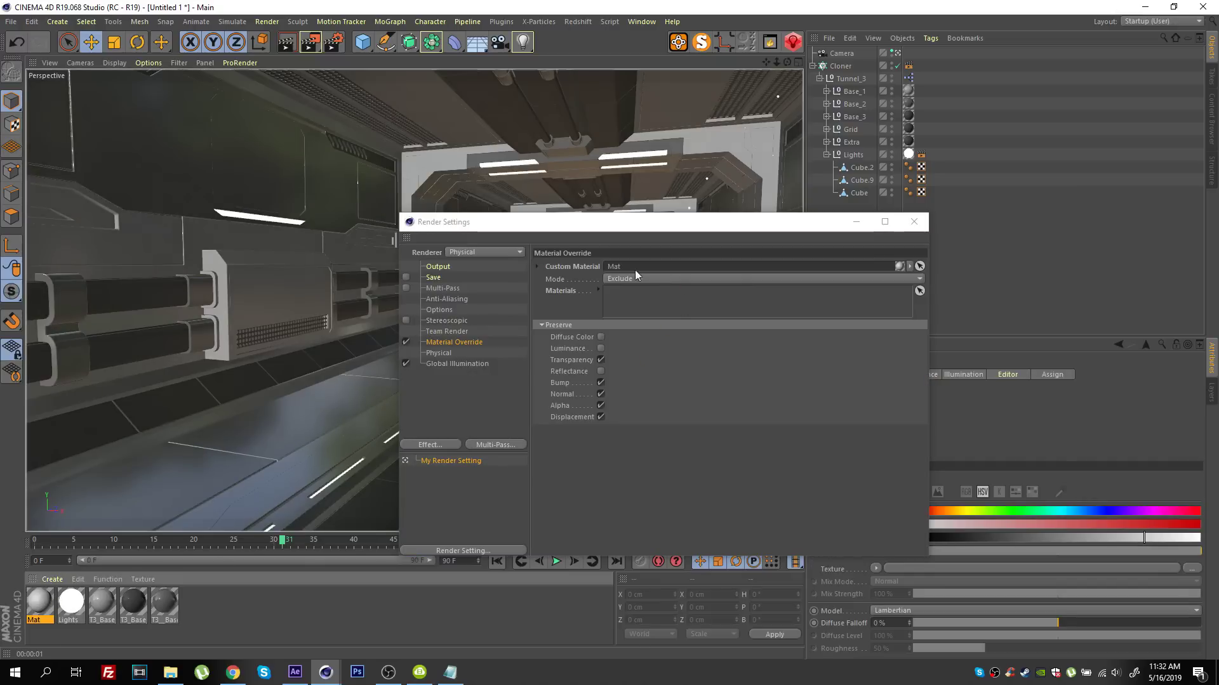
# - Disable the Reflectance channel of the new Mat material and close its editor
pyautogui.doubleClick(40, 603)
pyautogui.click(229, 242)
pyautogui.click(254, 265)
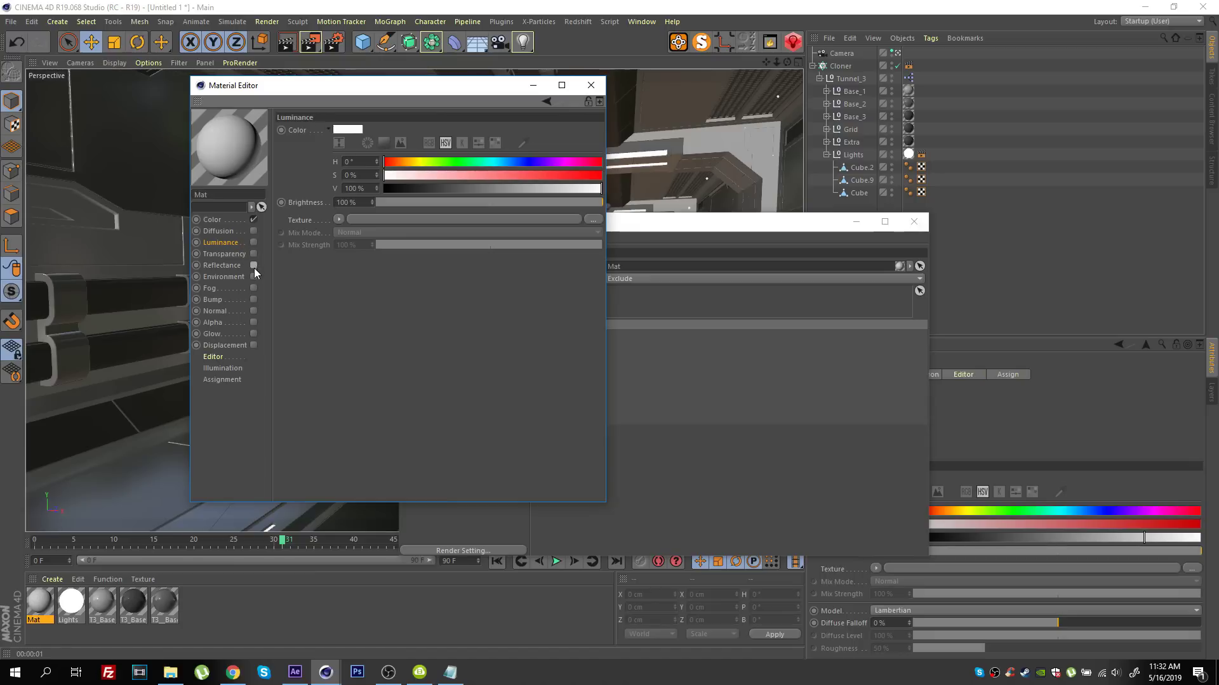
pyautogui.click(235, 222)
pyautogui.click(590, 85)
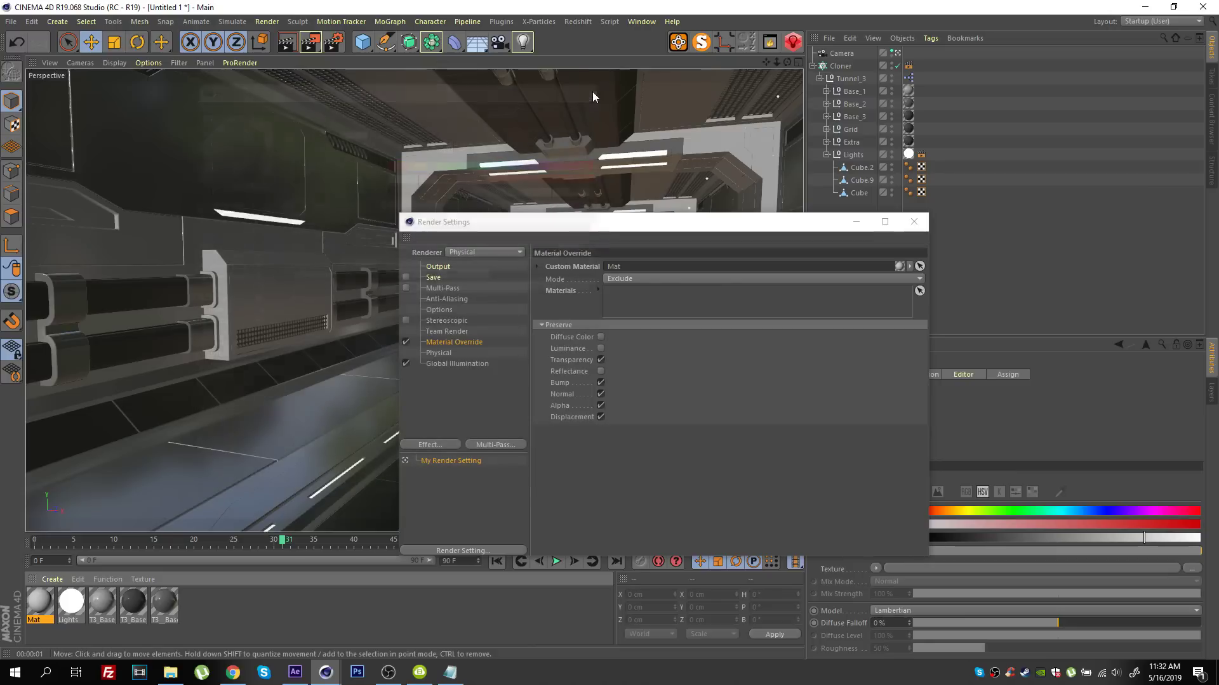
# - Close the render settings and delete the Compositing tags from the Lights and Cloner objects
pyautogui.click(913, 221)
pyautogui.click(922, 156)
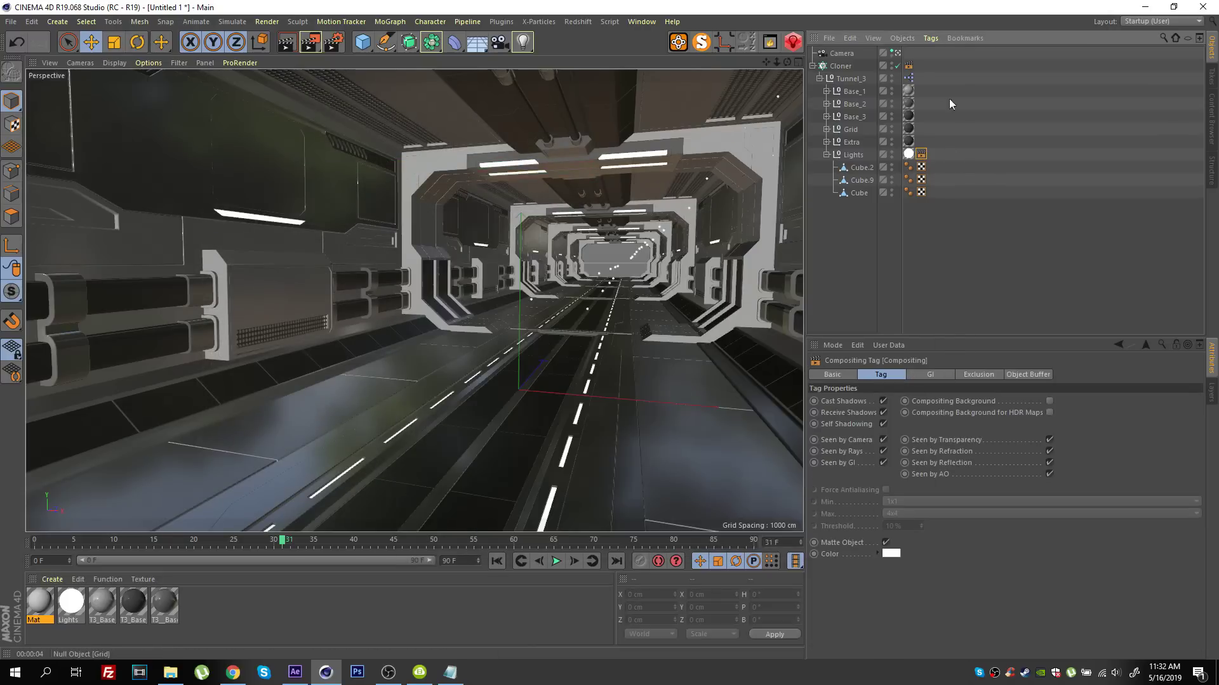
pyautogui.click(909, 66)
pyautogui.press('Delete')
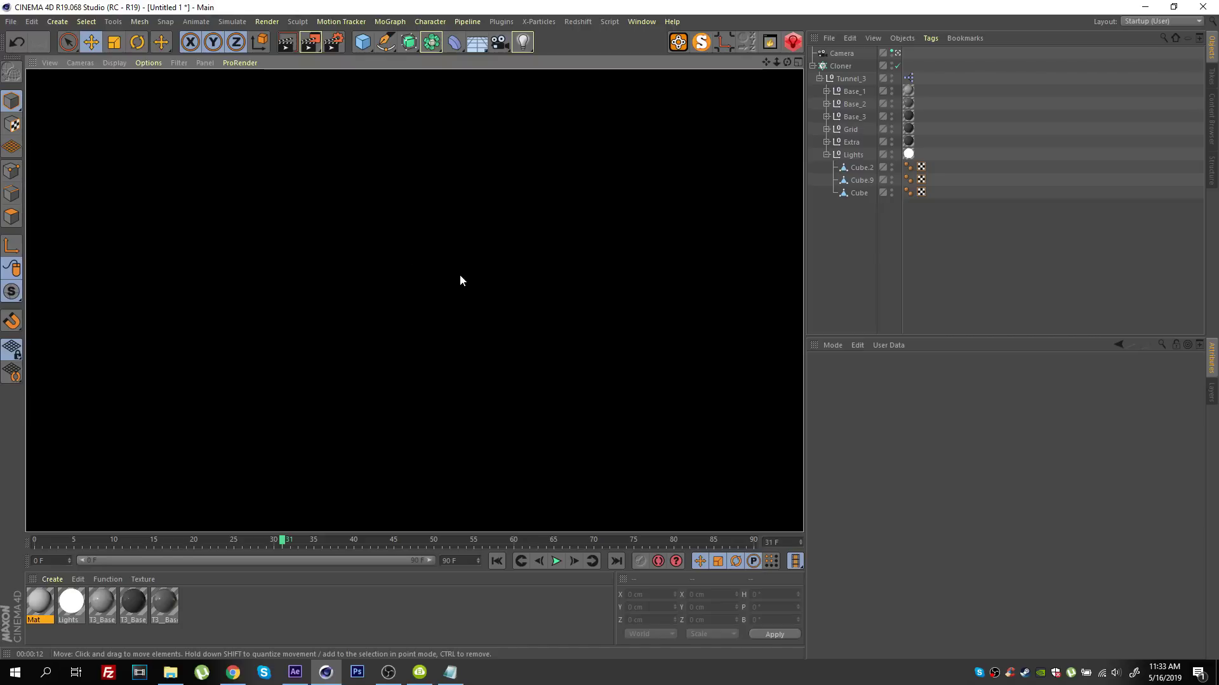
# - Add the Lights material to the Material Override's excluded materials list
pyautogui.hotkey('ctrl', 'b')
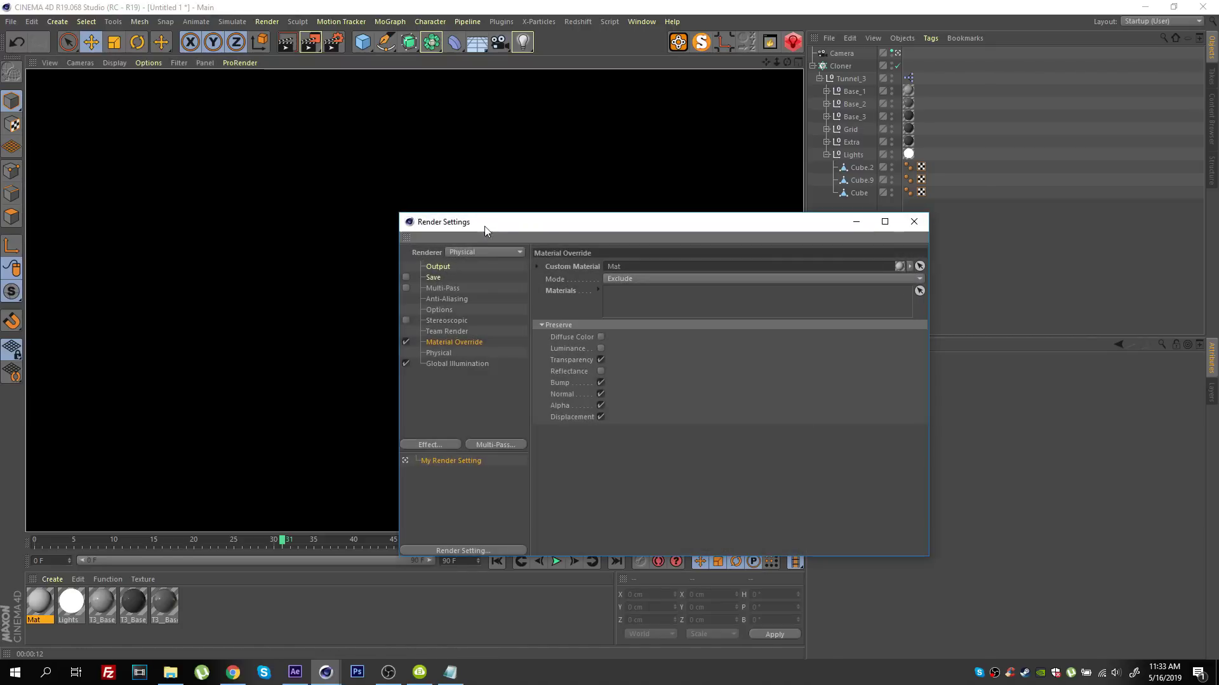
pyautogui.moveTo(527, 224); pyautogui.dragTo(486, 281)
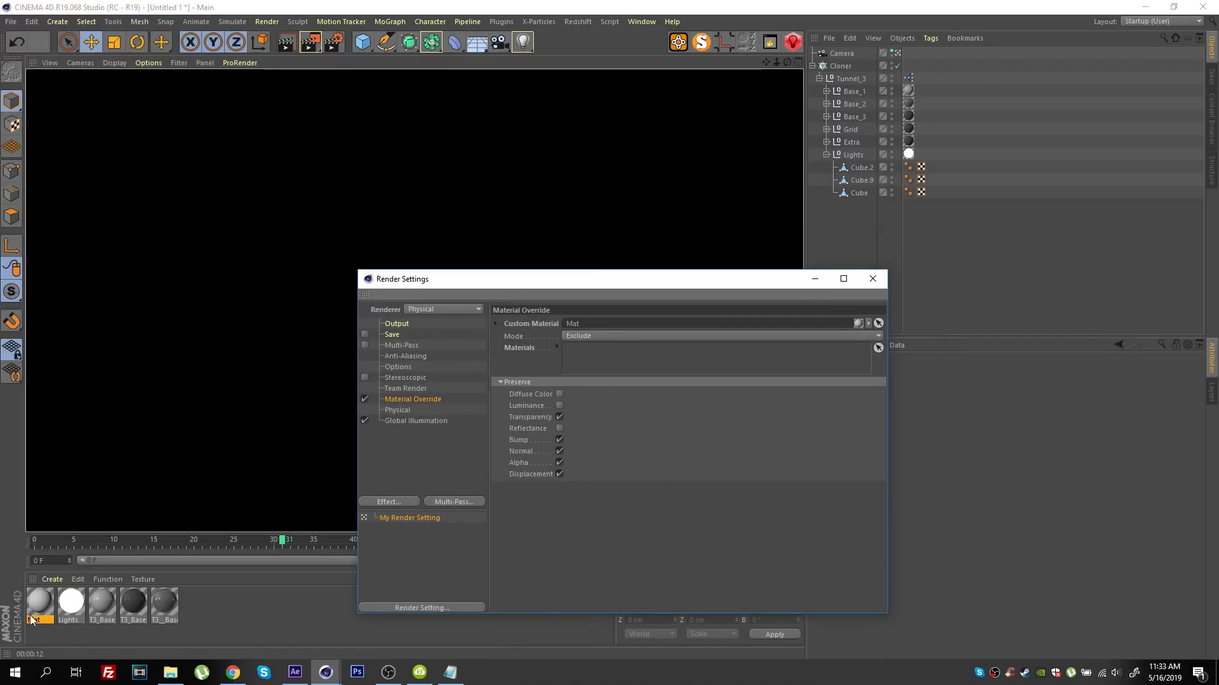
pyautogui.moveTo(557, 394); pyautogui.dragTo(586, 354)
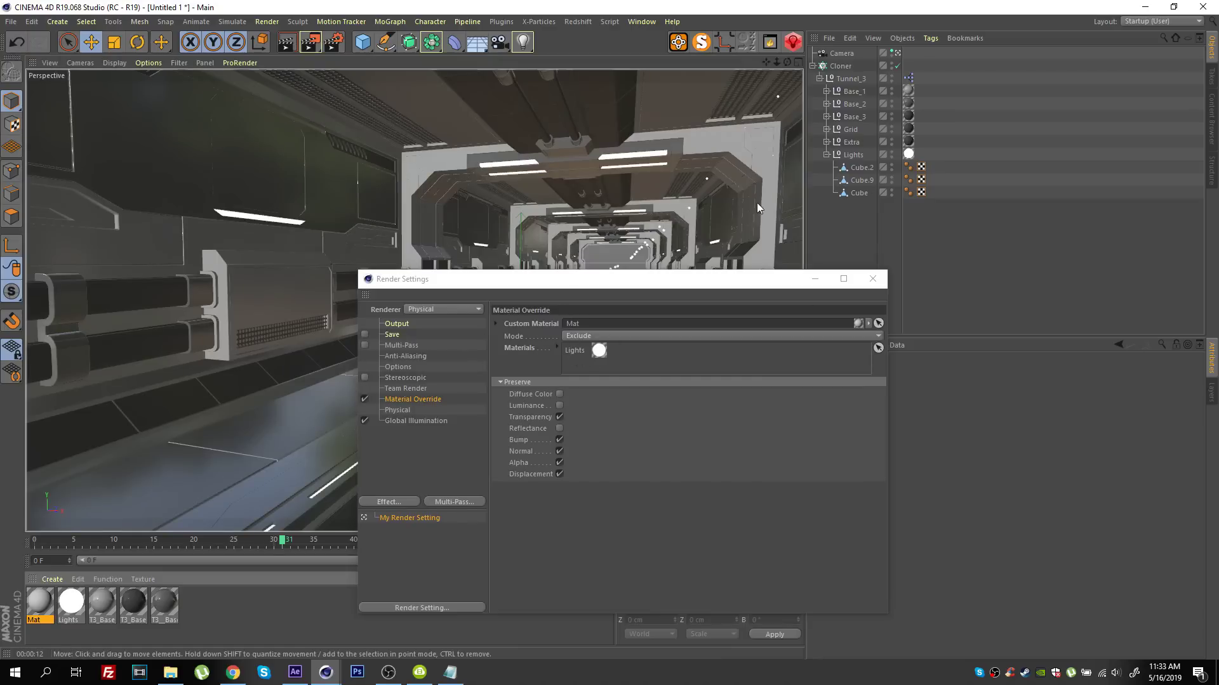
# - Close the render settings, preview the global illumination pass in the viewport and render it to the Picture Viewer
pyautogui.click(872, 279)
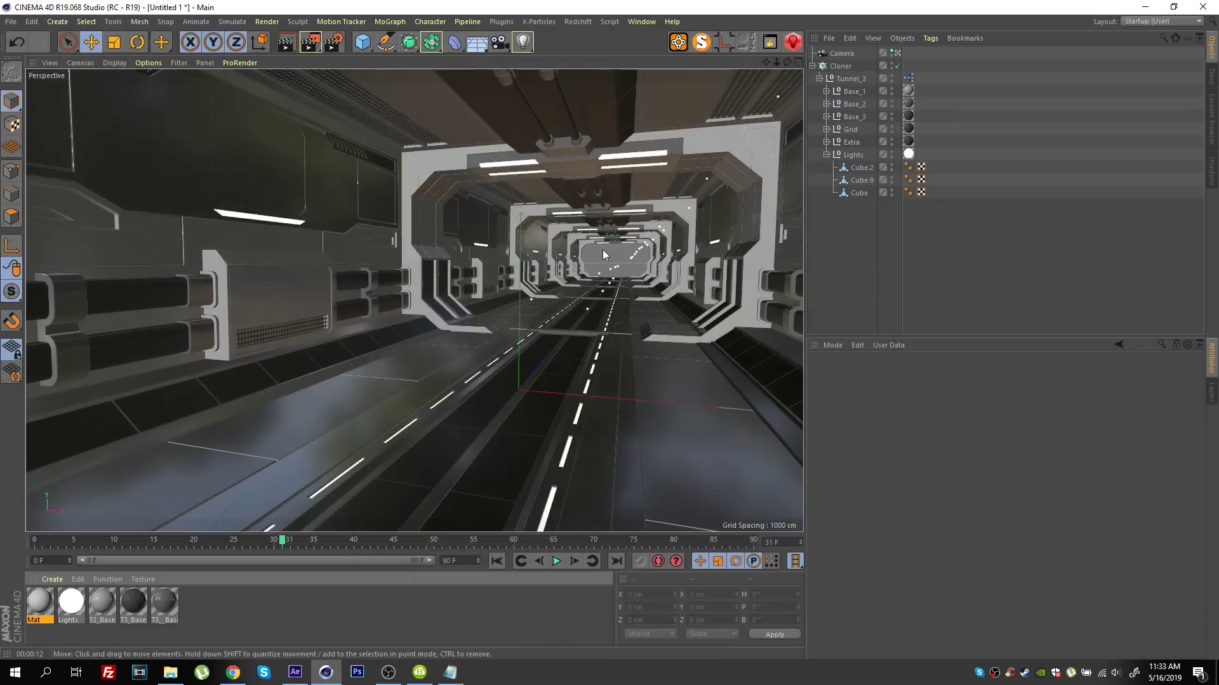
pyautogui.hotkey('ctrl', 'r')
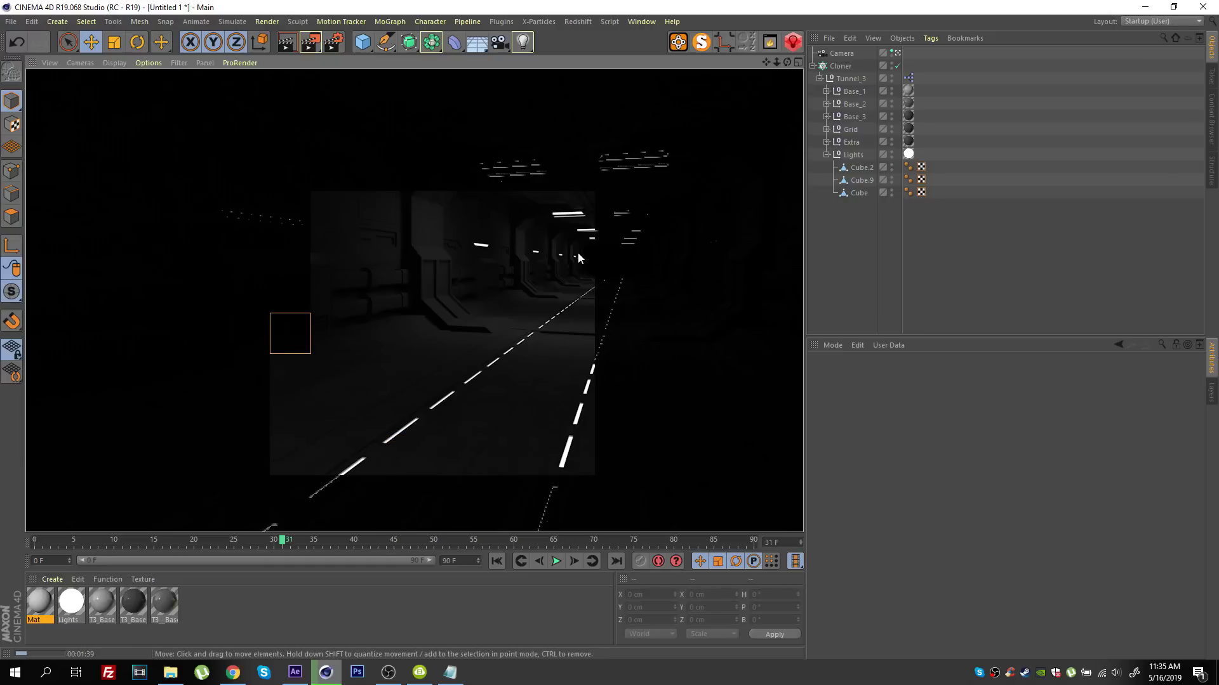
pyautogui.hotkey('shift', 'r')
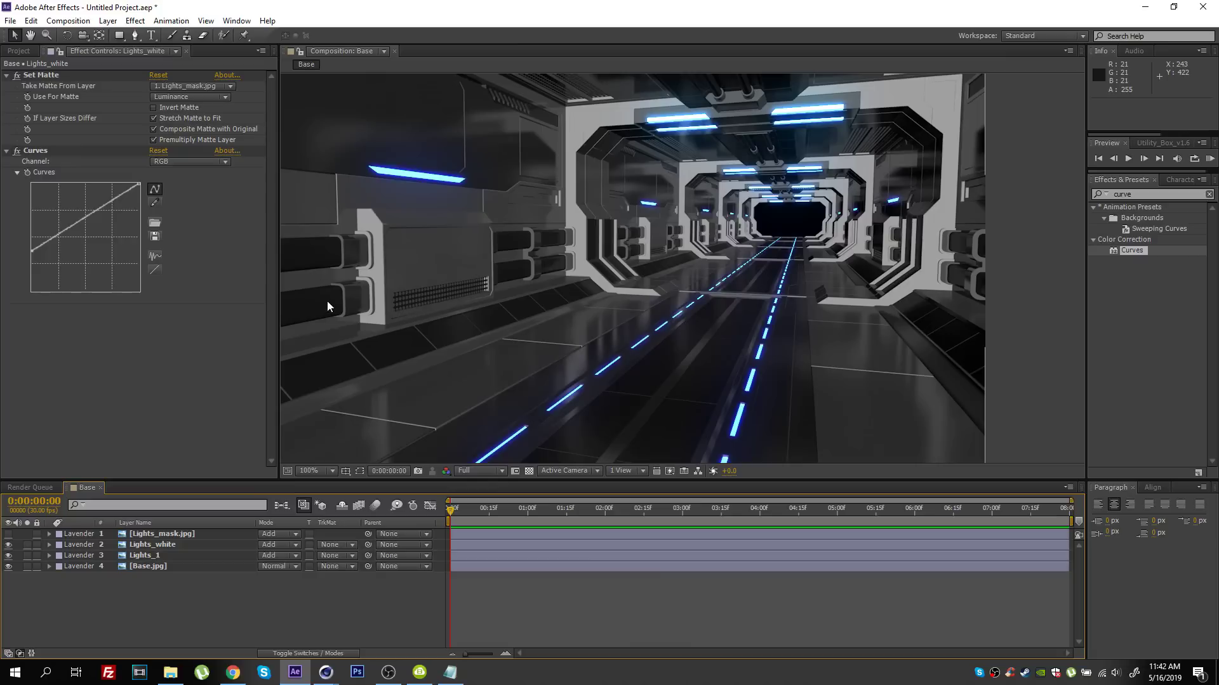
# - In After Effects, import GI.jpg and place it above Lights_mask.jpg in the Base composition
pyautogui.click(18, 51)
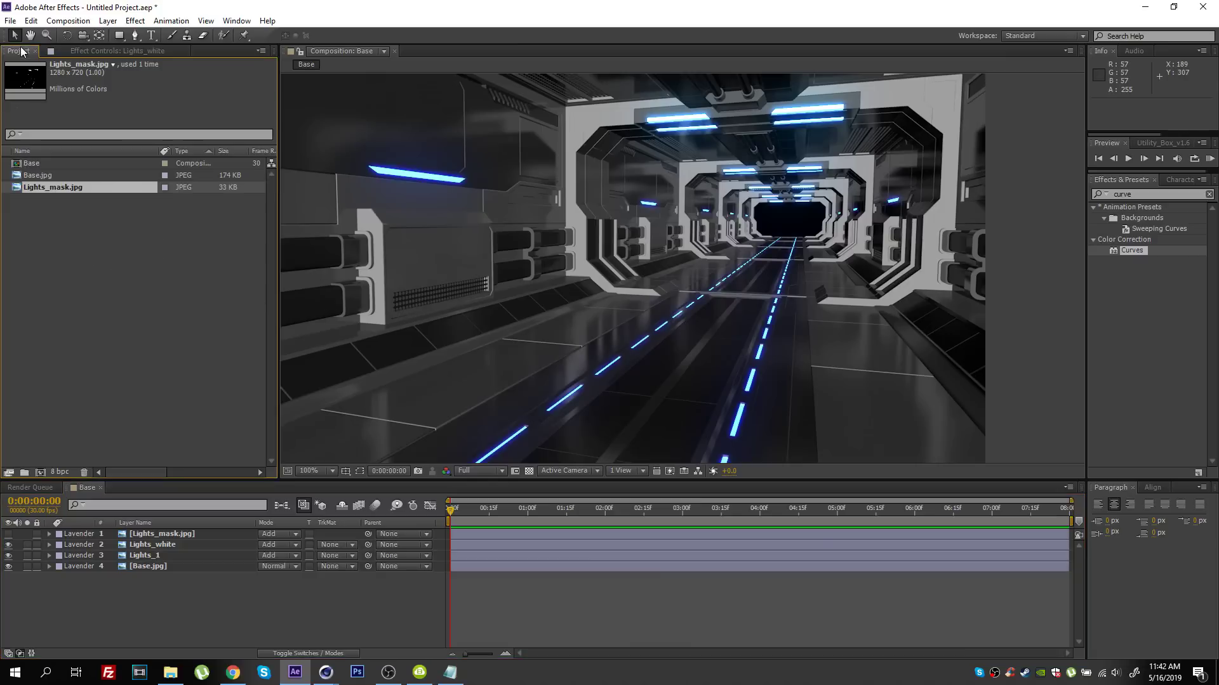
pyautogui.doubleClick(31, 245)
pyautogui.doubleClick(522, 244)
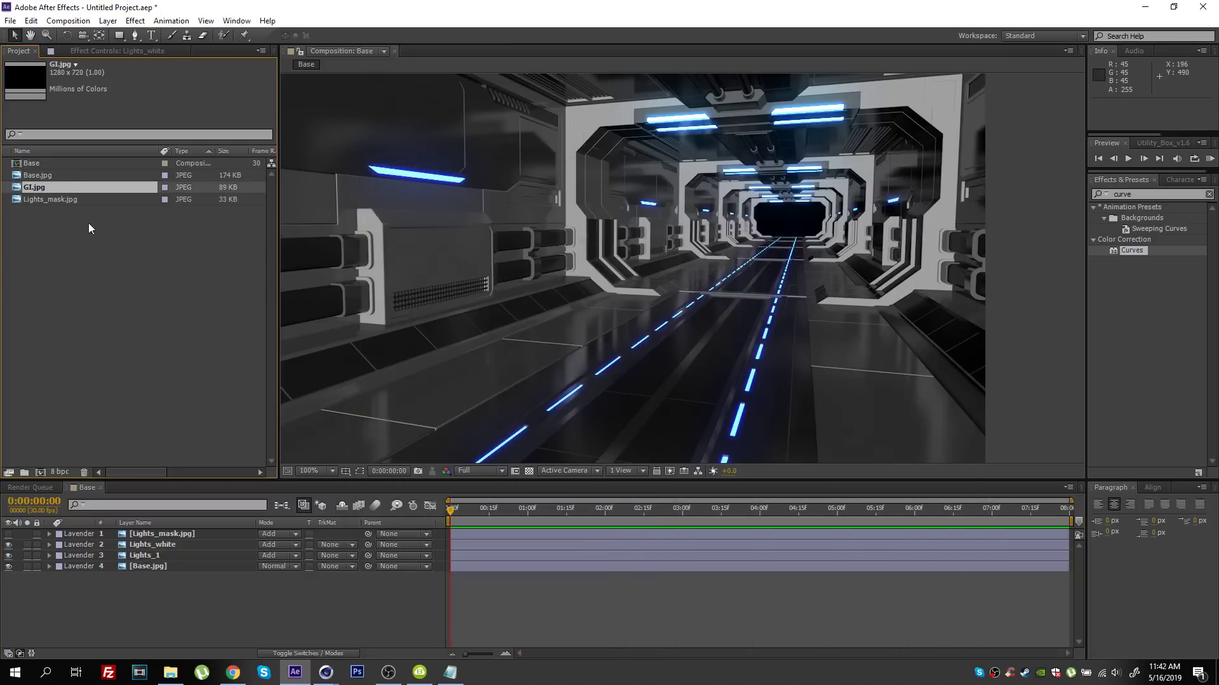
pyautogui.moveTo(32, 185); pyautogui.dragTo(140, 534)
pyautogui.scroll(-1, 789, 288)
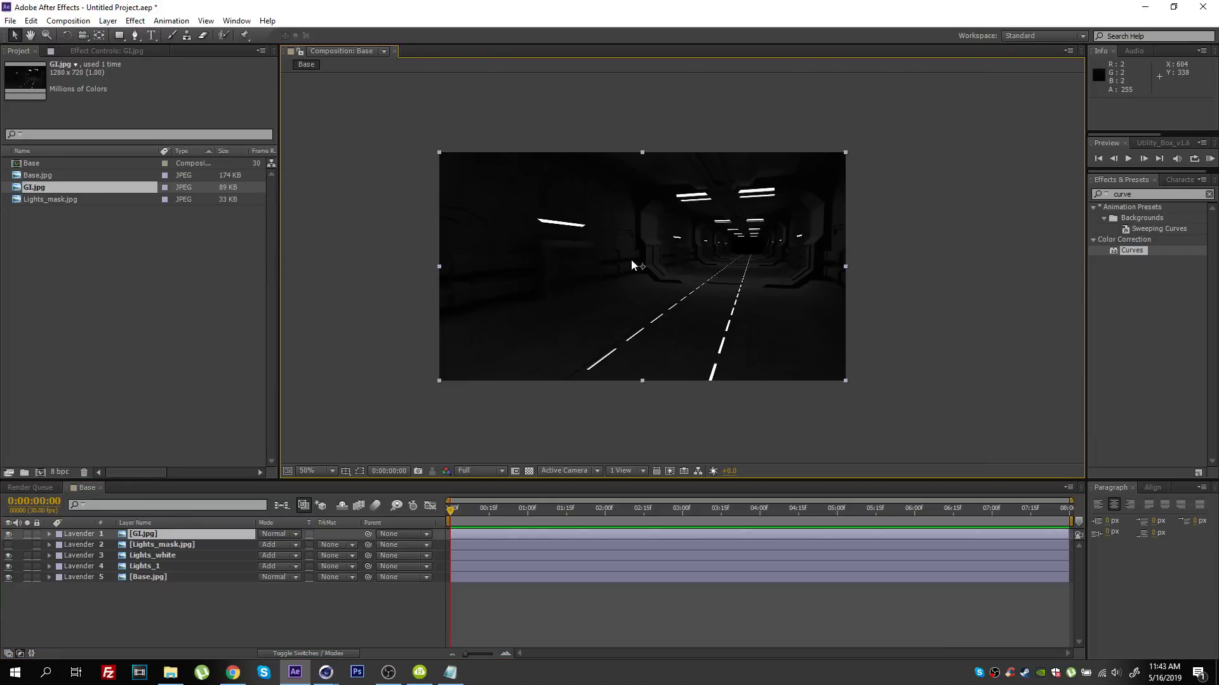
# - Apply Set Matte to the GI.jpg layer, taking the matte from Lights_mask.jpg and using its Luminance
pyautogui.click(185, 540)
pyautogui.click(1142, 194)
pyautogui.write('set mat')
pyautogui.doubleClick(1134, 217)
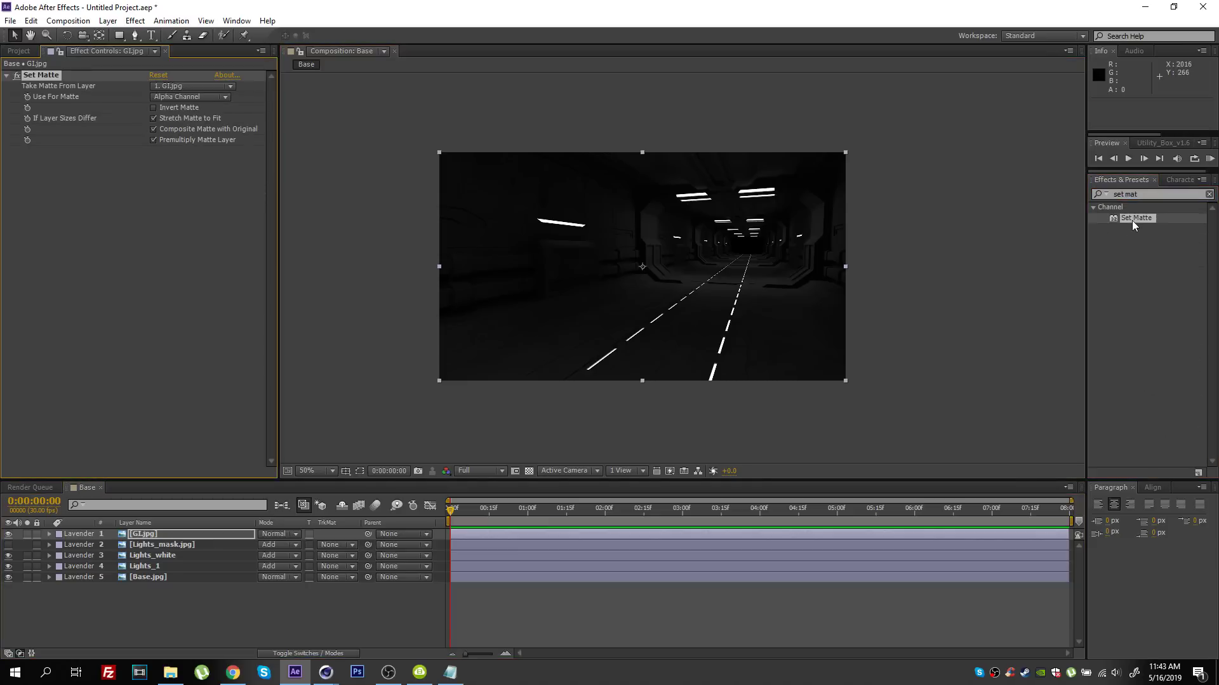
pyautogui.click(174, 87)
pyautogui.click(202, 133)
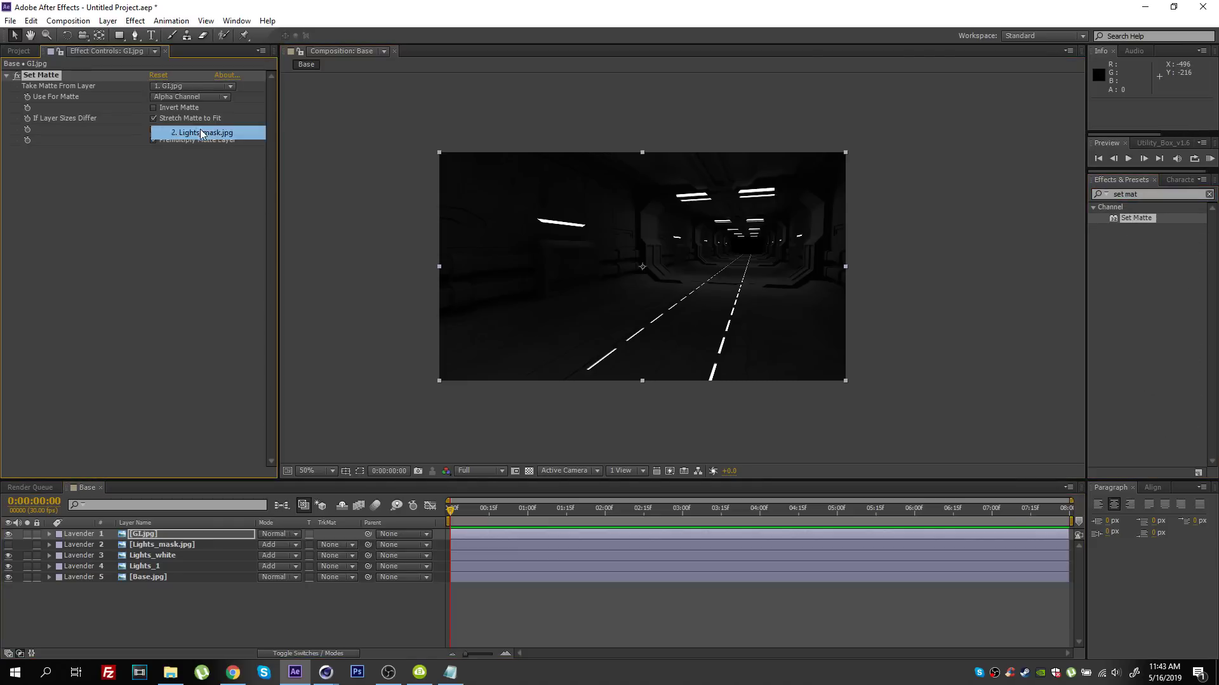
pyautogui.click(184, 96)
pyautogui.click(190, 167)
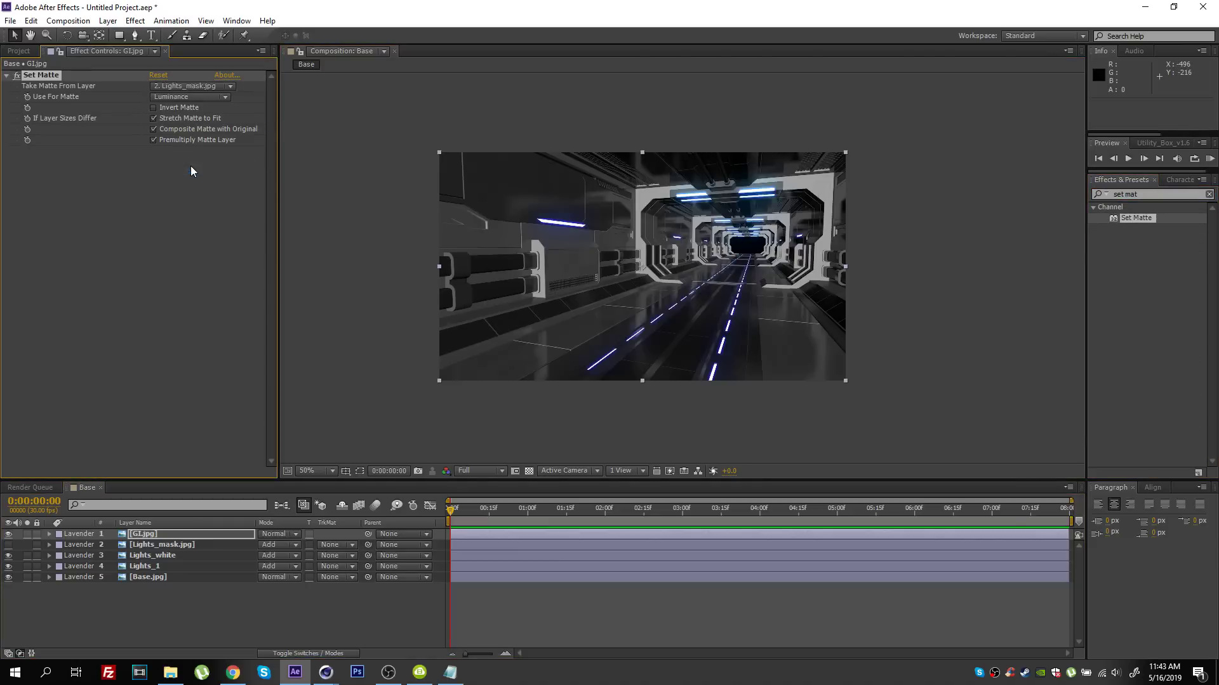
# - Solo the GI.jpg layer and invert its Set Matte so the light shapes are cut out
pyautogui.click(26, 534)
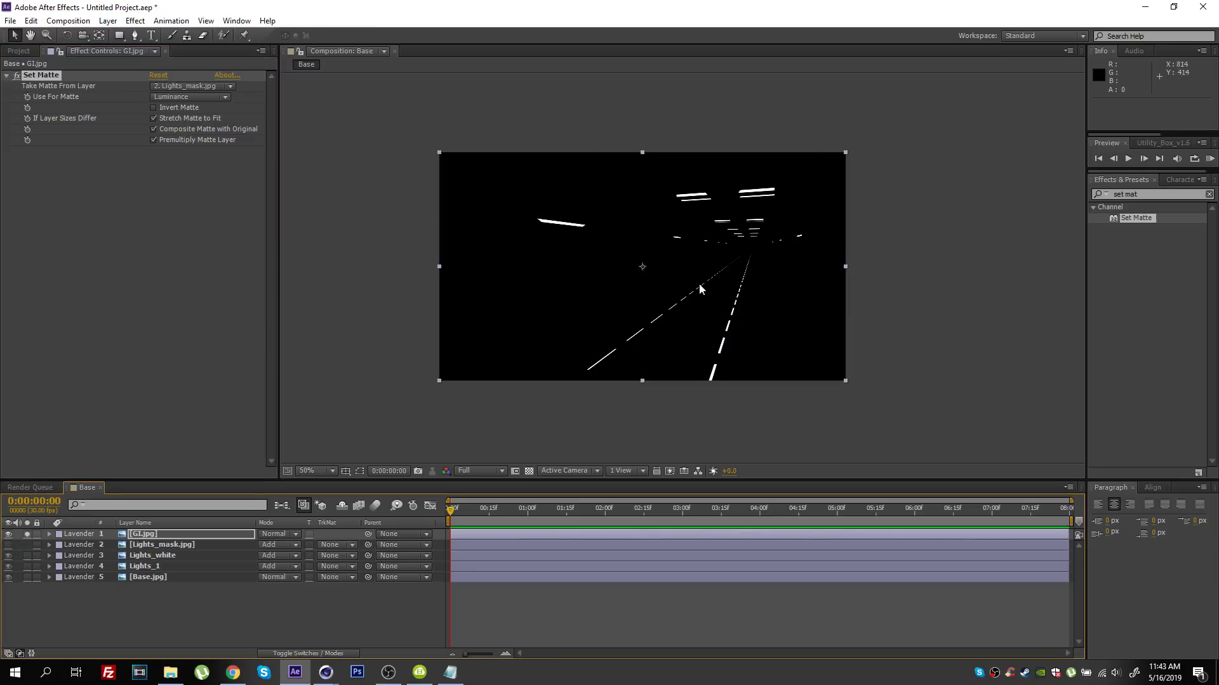
pyautogui.click(152, 108)
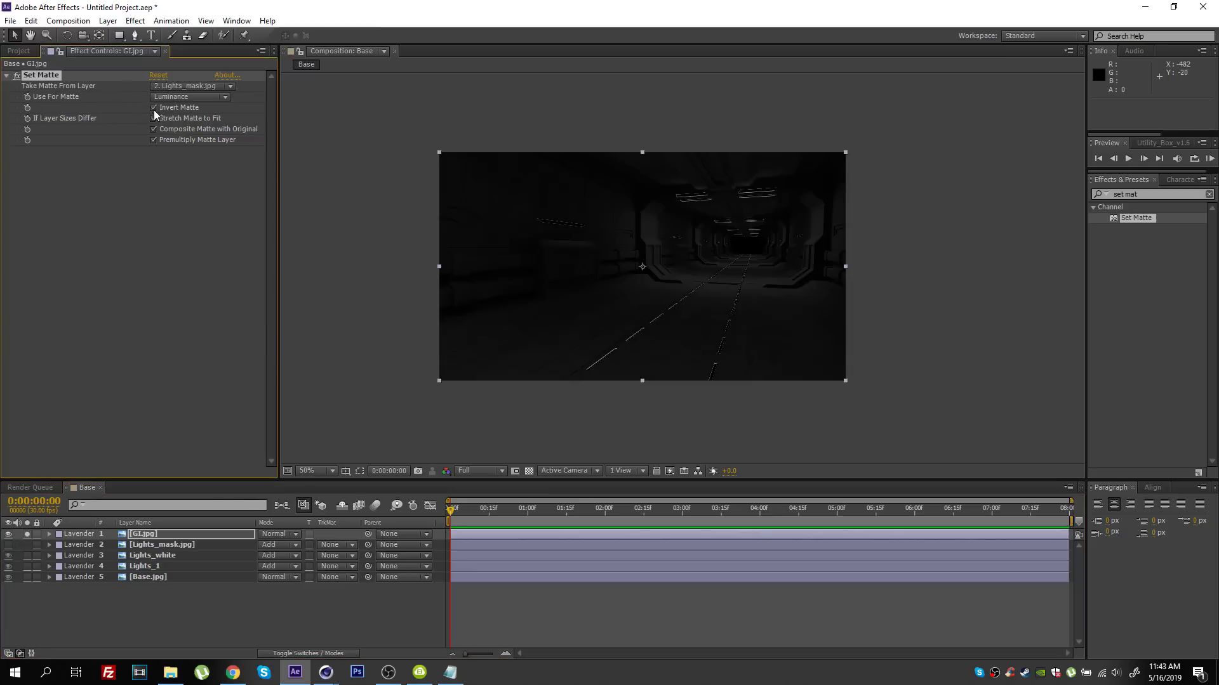
pyautogui.scroll(1, 728, 248)
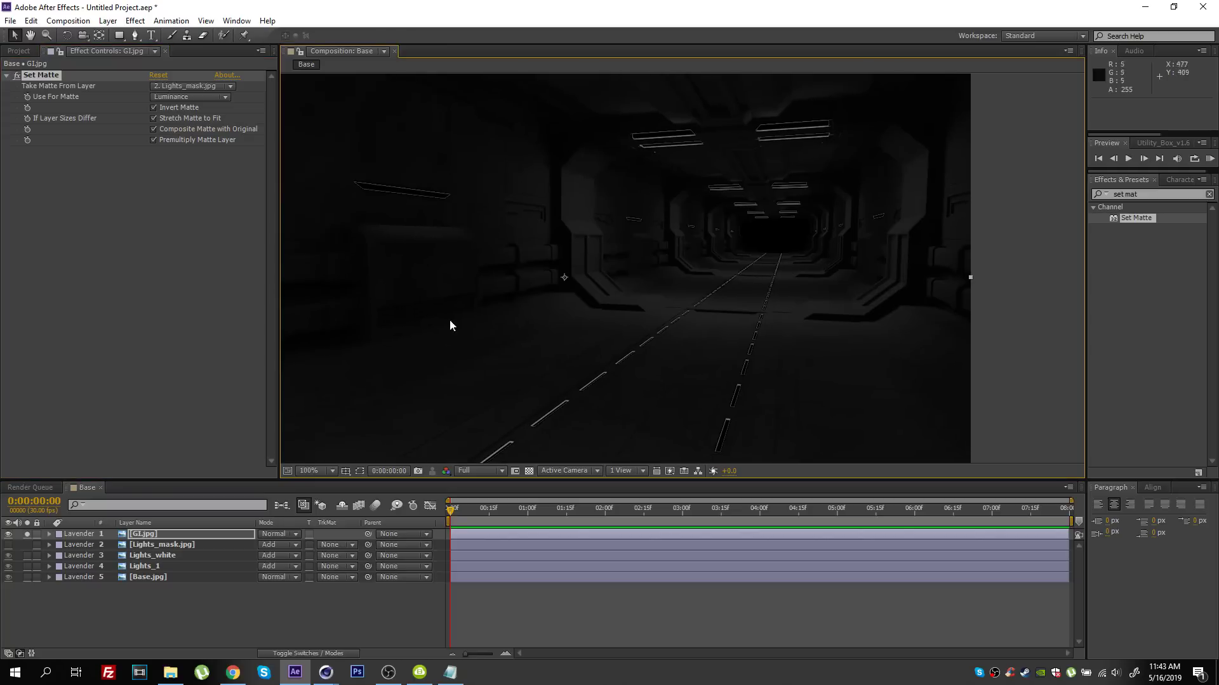
# - Apply Curves to GI.jpg, raise the RGB curve's midtones to brighten the pass, and inspect the light edges
pyautogui.click(1149, 194)
pyautogui.write('curve')
pyautogui.doubleClick(1132, 250)
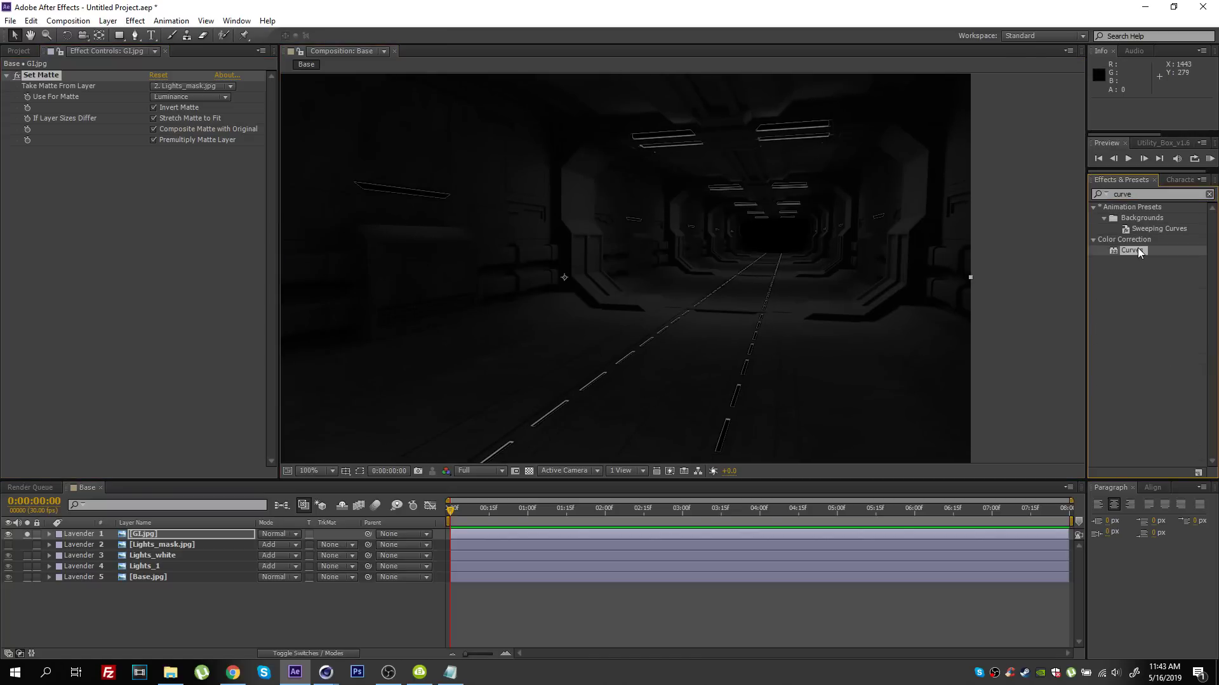
pyautogui.moveTo(90, 224); pyautogui.dragTo(74, 212)
pyautogui.scroll(1, 619, 341)
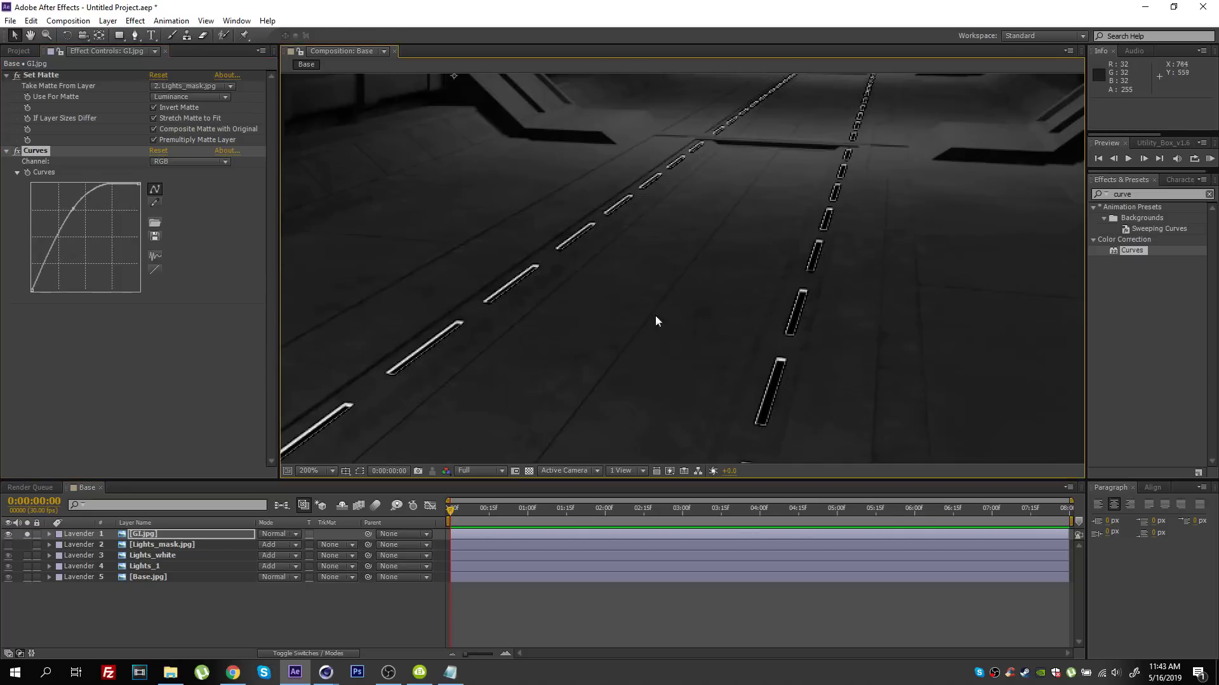
pyautogui.scroll(-2, 544, 272)
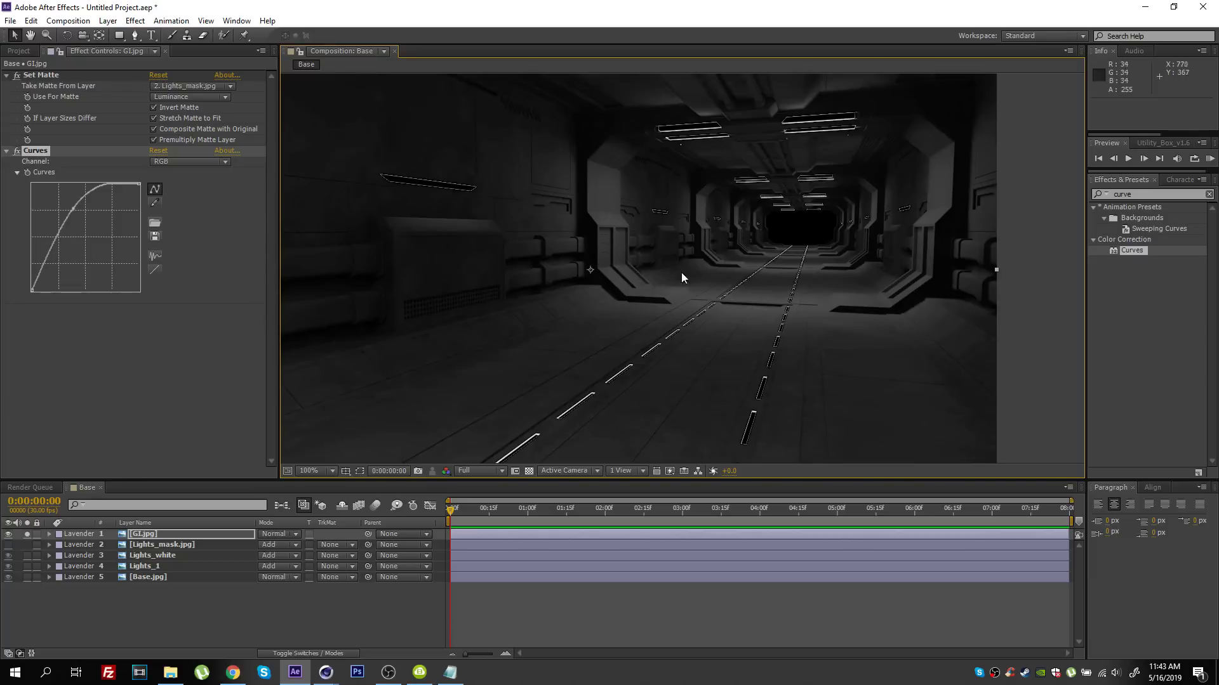
# - Apply Tritone to GI.jpg, set its Midtones to blue 00A2FF and its Blend With Original to 50%
pyautogui.click(1136, 194)
pyautogui.write('trito')
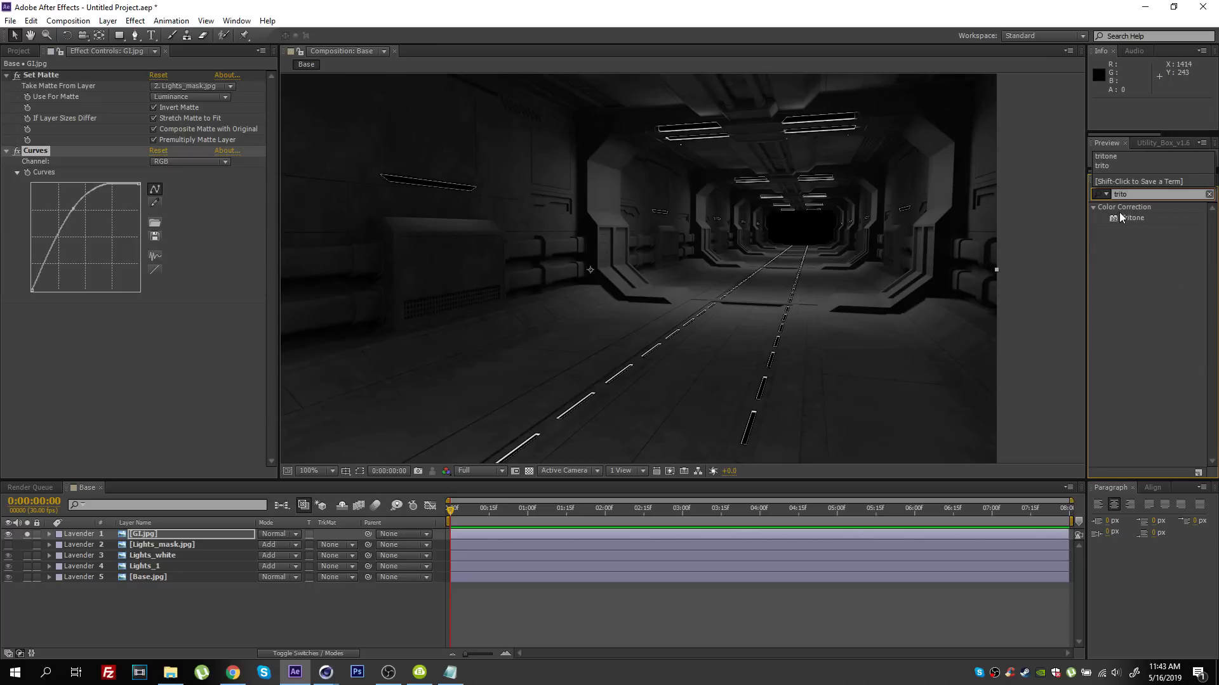
pyautogui.doubleClick(1120, 218)
pyautogui.click(156, 330)
pyautogui.click(205, 446)
pyautogui.moveTo(127, 444)
pyautogui.mouseDown()
pyautogui.moveTo(179, 387)
pyautogui.moveTo(207, 386)
pyautogui.mouseUp()
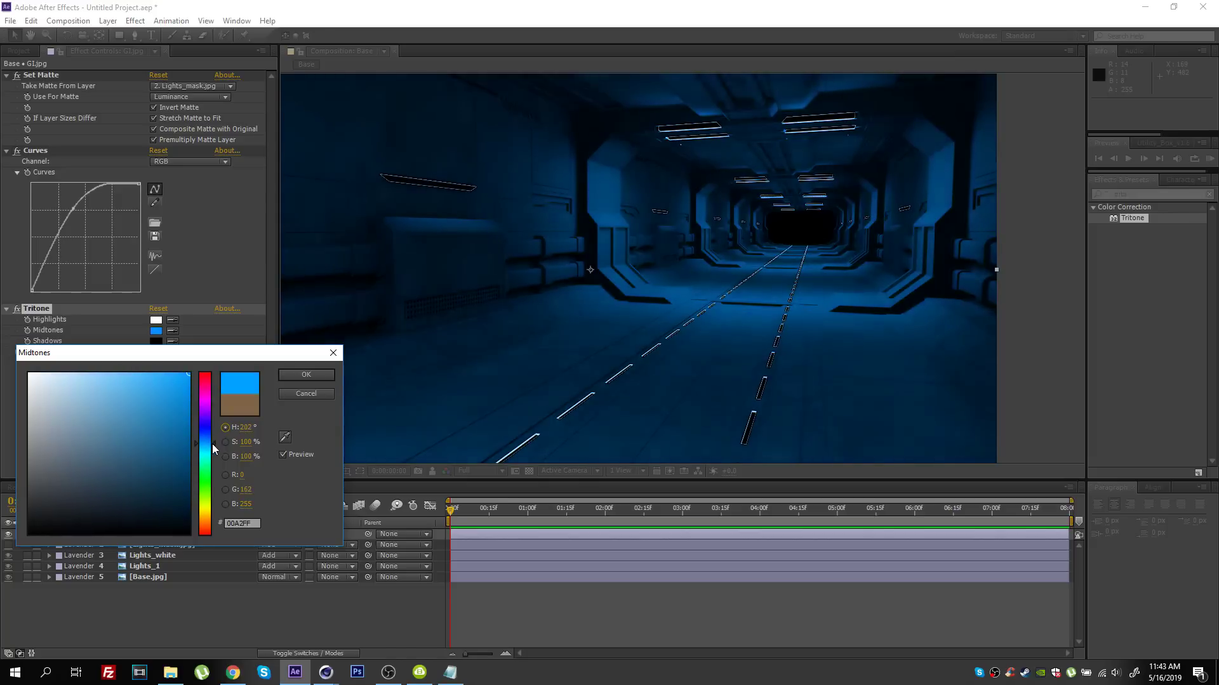
pyautogui.click(307, 376)
pyautogui.click(158, 353)
pyautogui.write('50')
pyautogui.press('Return')
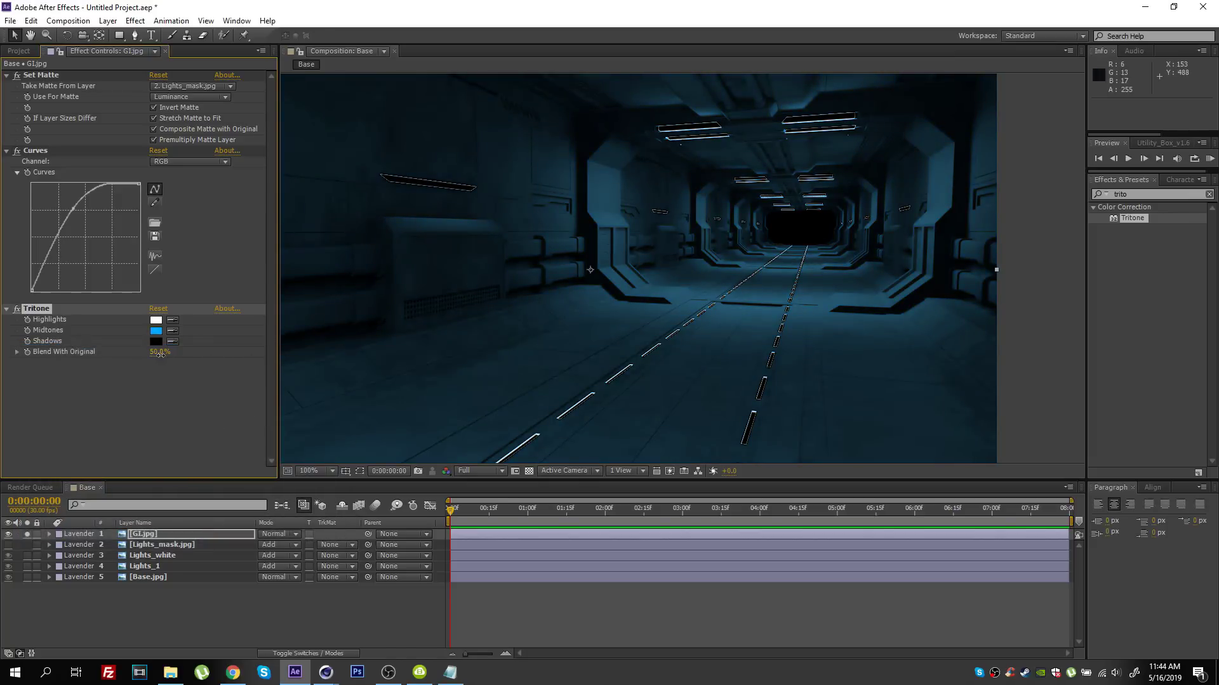
# - Set the GI.jpg layer's blending mode to Screen, unsolo it and compare the composite with the layer hidden and shown
pyautogui.click(221, 533)
pyautogui.click(278, 535)
pyautogui.click(333, 268)
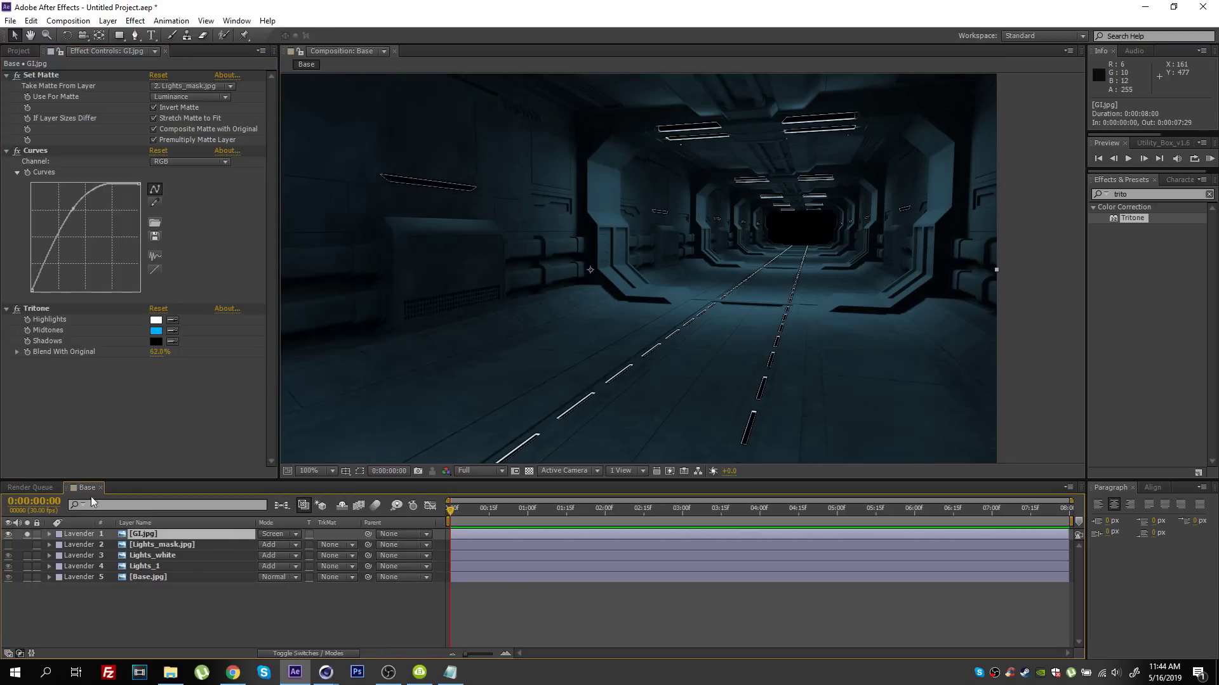
pyautogui.click(27, 534)
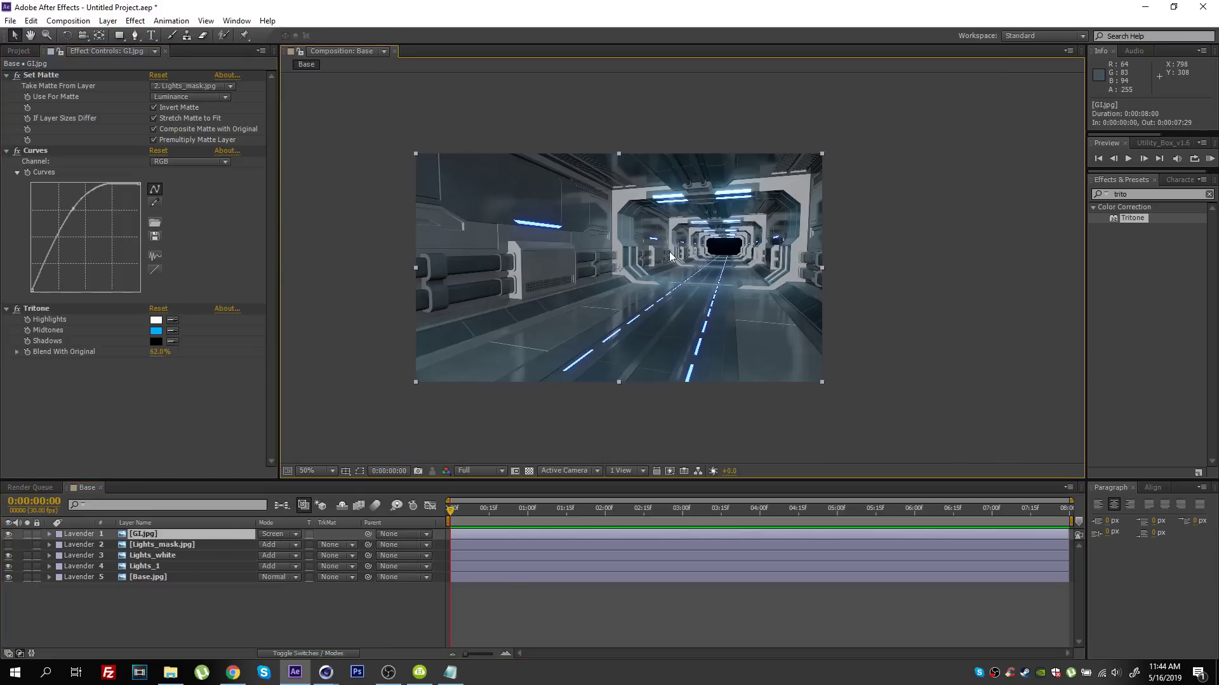
pyautogui.click(8, 534)
pyautogui.click(8, 534)
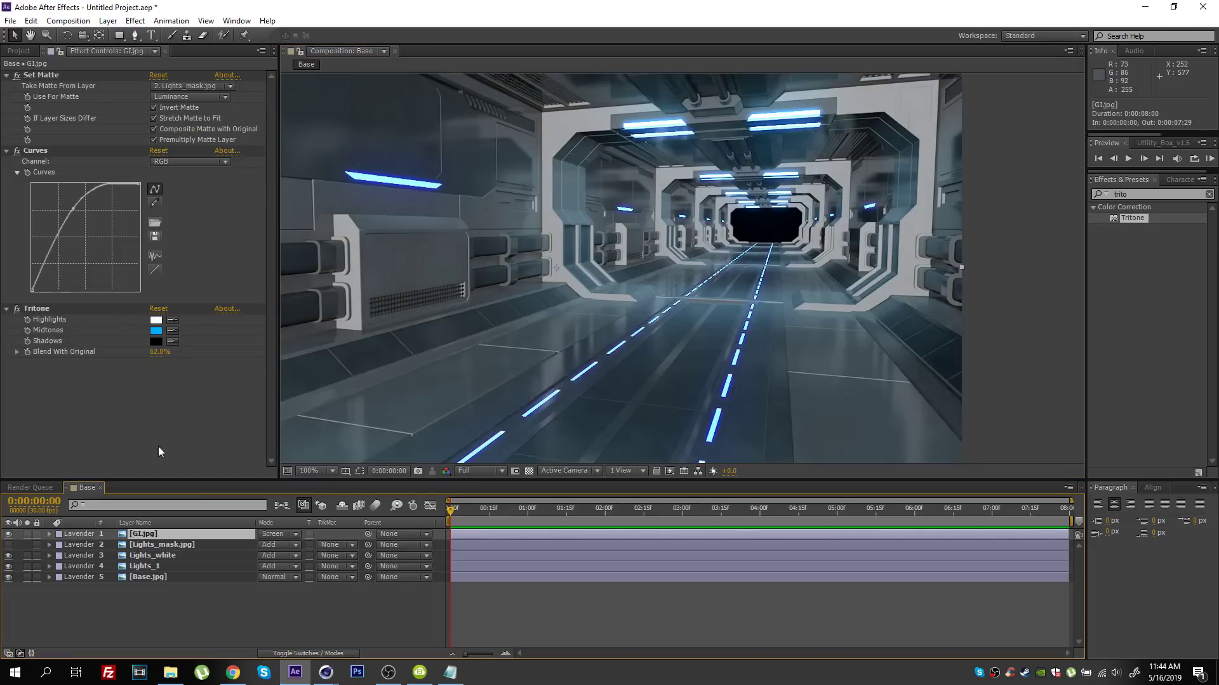
# - Solo GI.jpg, steepen its RGB curve by lowering the shadows and raising the upper midtones, and unsolo the layer
pyautogui.click(28, 535)
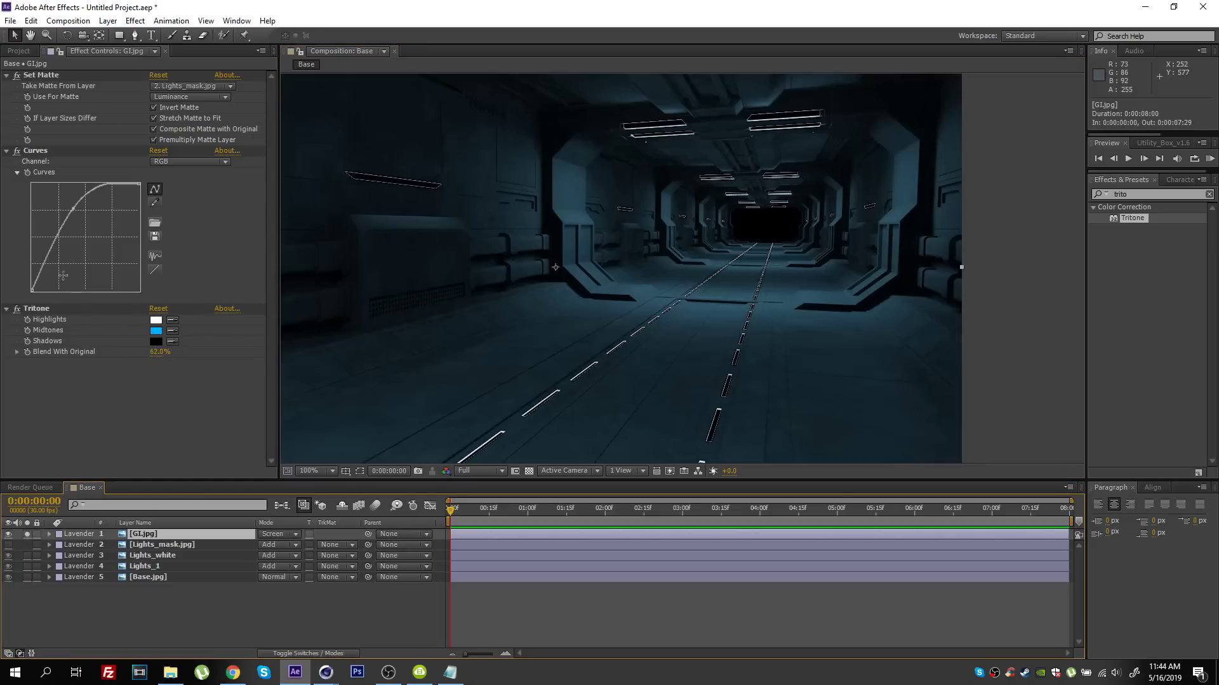
pyautogui.moveTo(43, 268); pyautogui.dragTo(50, 269)
pyautogui.moveTo(74, 207); pyautogui.dragTo(68, 201)
pyautogui.moveTo(49, 268); pyautogui.dragTo(51, 269)
pyautogui.press(',')
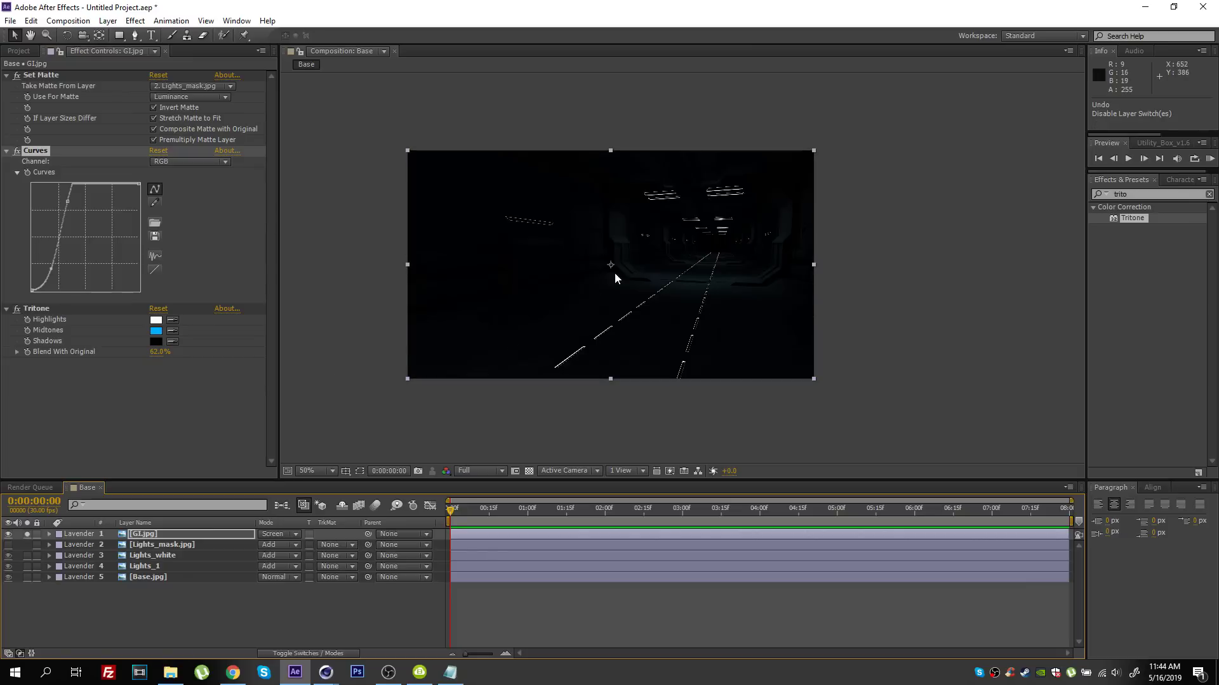
pyautogui.click(26, 534)
pyautogui.press('.')
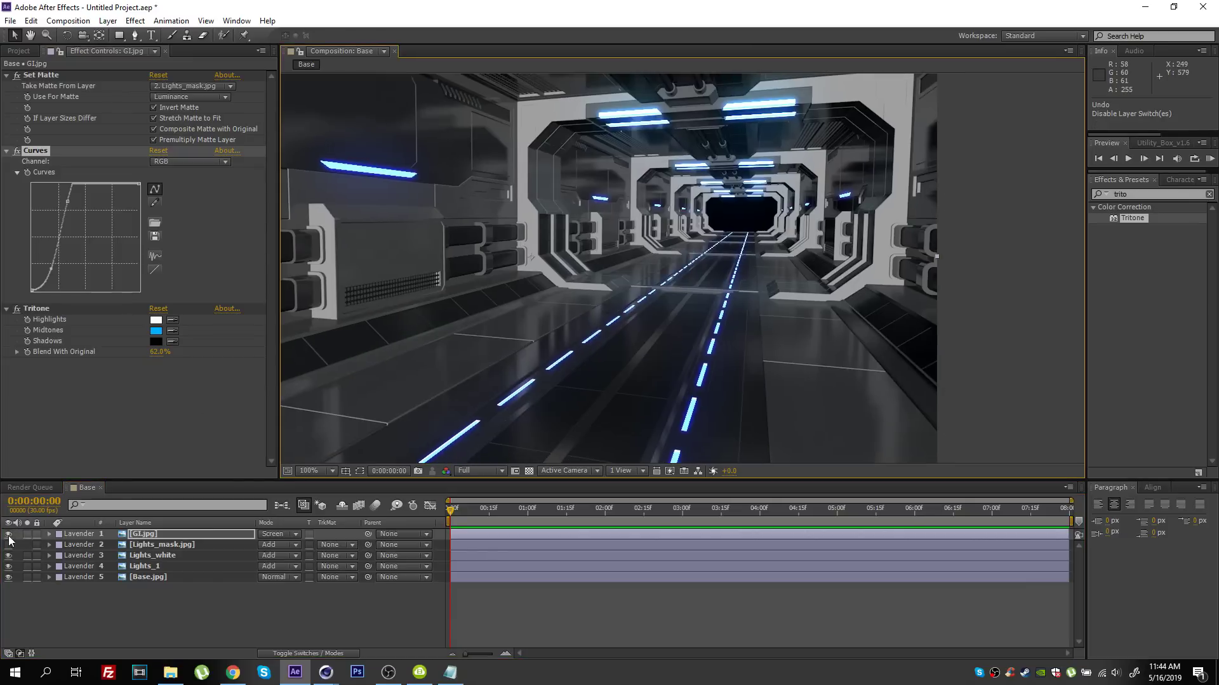
# - Compare the composite with GI.jpg hidden and shown, and slightly lift the shadow point of its RGB curve
pyautogui.click(8, 535)
pyautogui.click(8, 535)
pyautogui.click(8, 534)
pyautogui.click(8, 535)
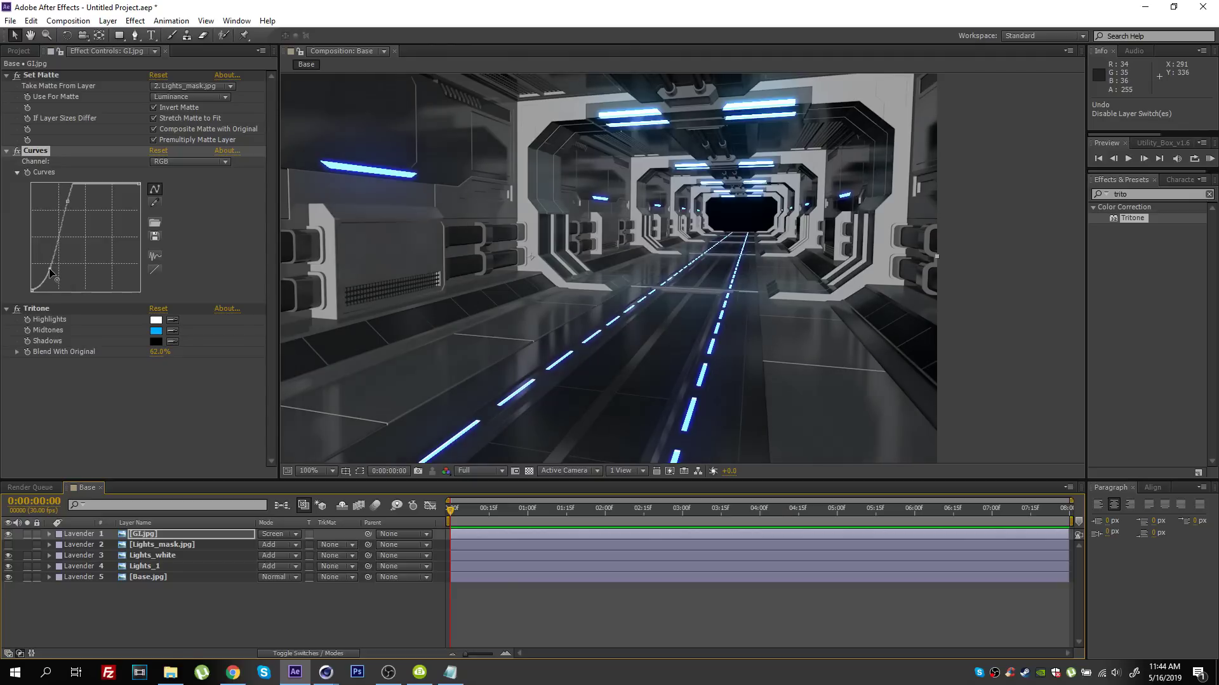
pyautogui.click(49, 271)
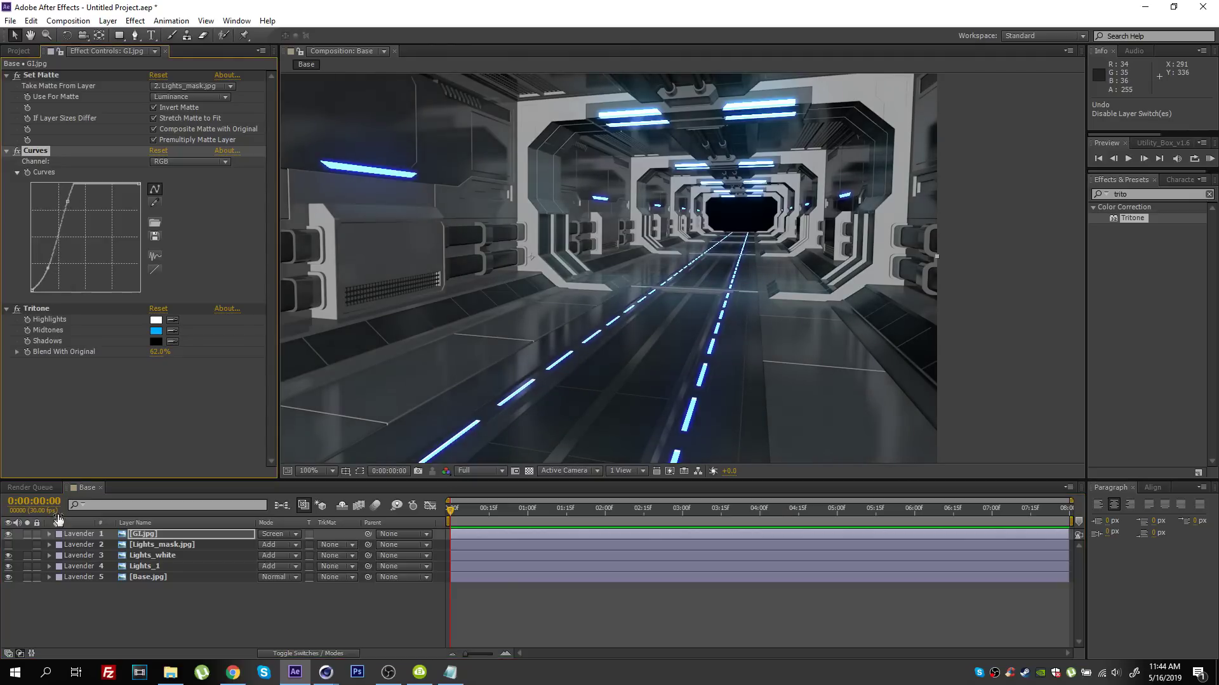
pyautogui.click(9, 539)
pyautogui.click(9, 539)
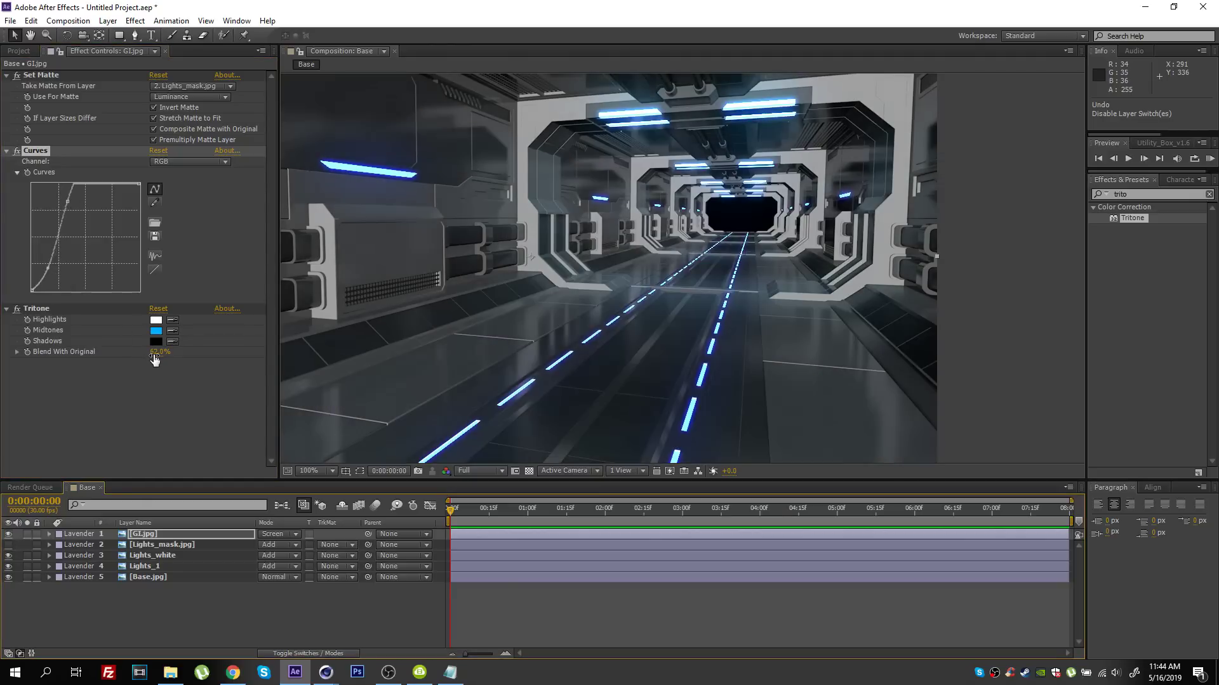
# - Set the Tritone's Blend With Original on GI.jpg to 25% and compare the composite with the layer hidden and shown
pyautogui.moveTo(152, 354); pyautogui.dragTo(143, 353)
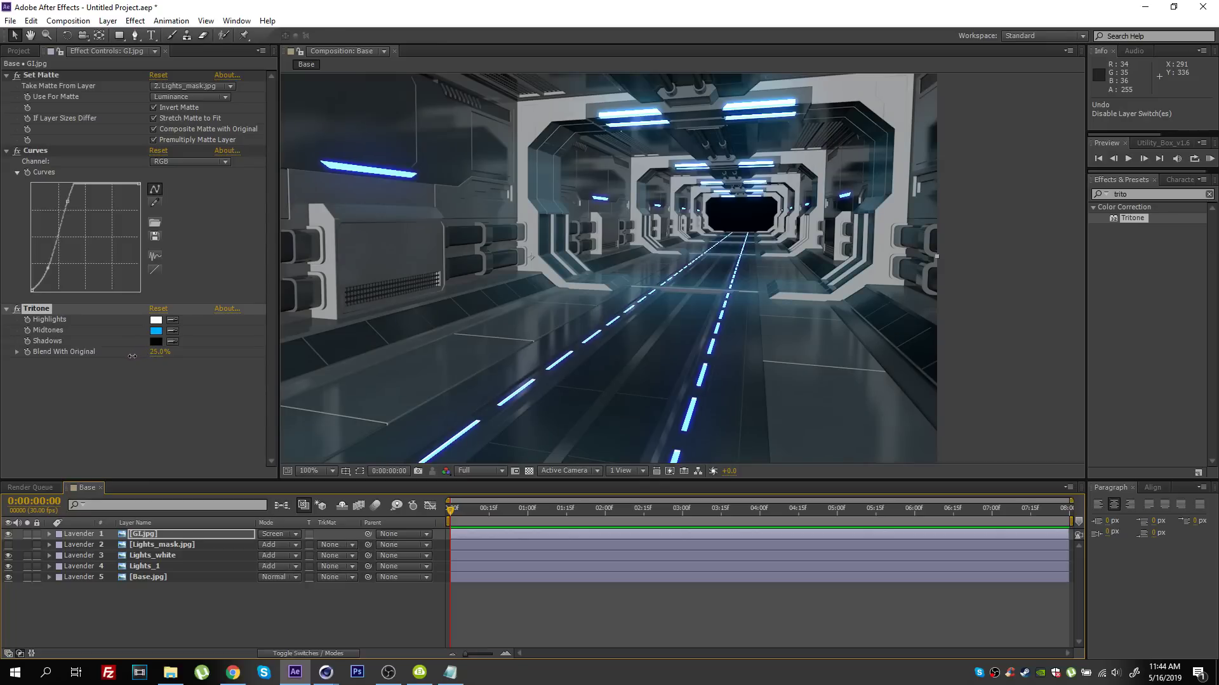
pyautogui.click(9, 535)
pyautogui.click(9, 535)
pyautogui.click(9, 534)
pyautogui.click(9, 534)
# - Darken the shadows of GI.jpg's RGB curve slightly and review the whole composite
pyautogui.moveTo(49, 270); pyautogui.dragTo(51, 272)
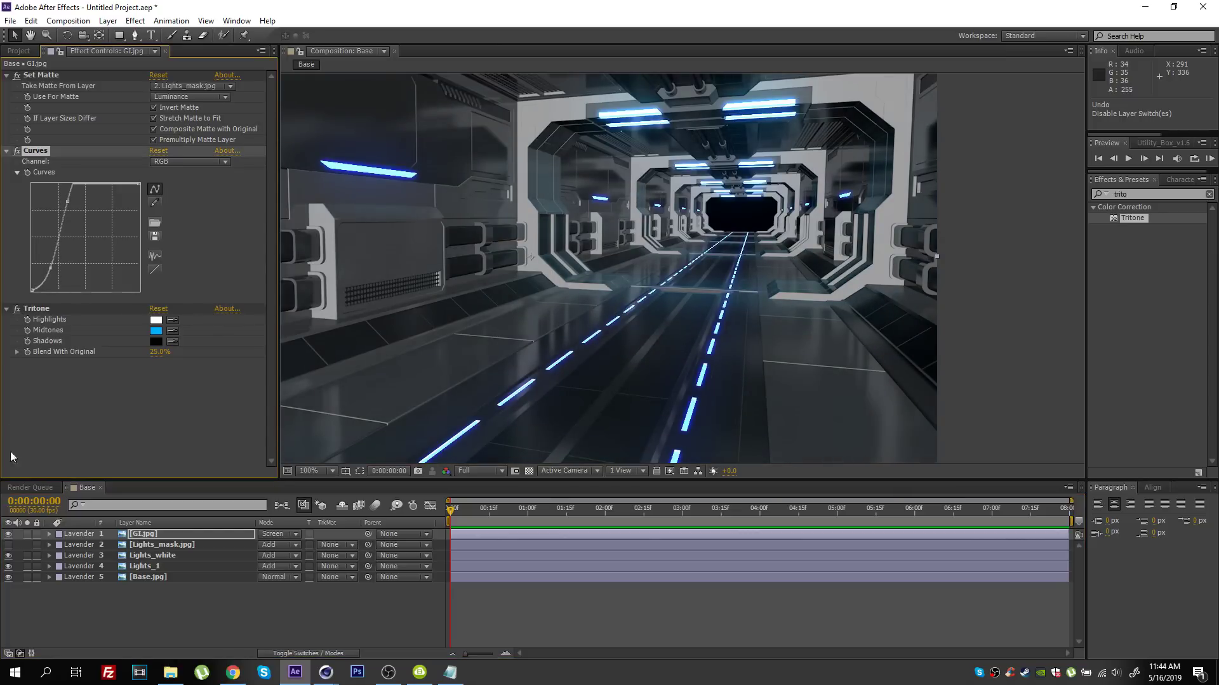
pyautogui.scroll(-2, 603, 254)
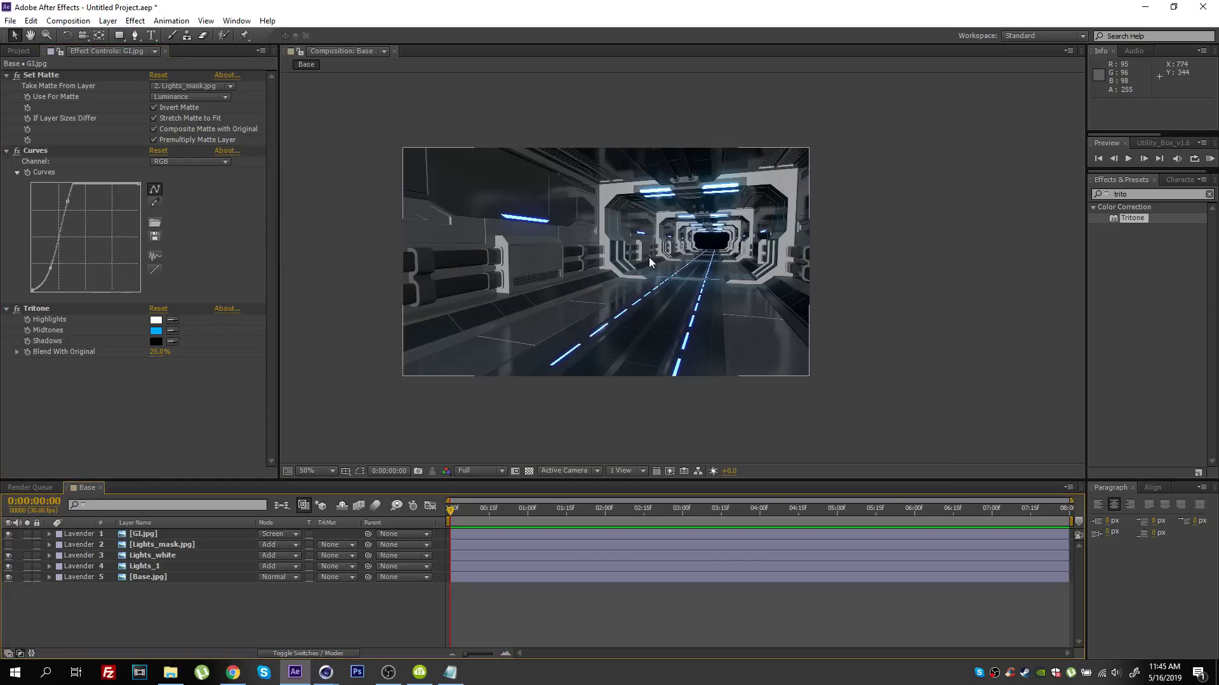
pyautogui.scroll(2, 657, 273)
pyautogui.moveTo(611, 269); pyautogui.dragTo(642, 269, button='middle')
pyautogui.scroll(-2, 641, 269)
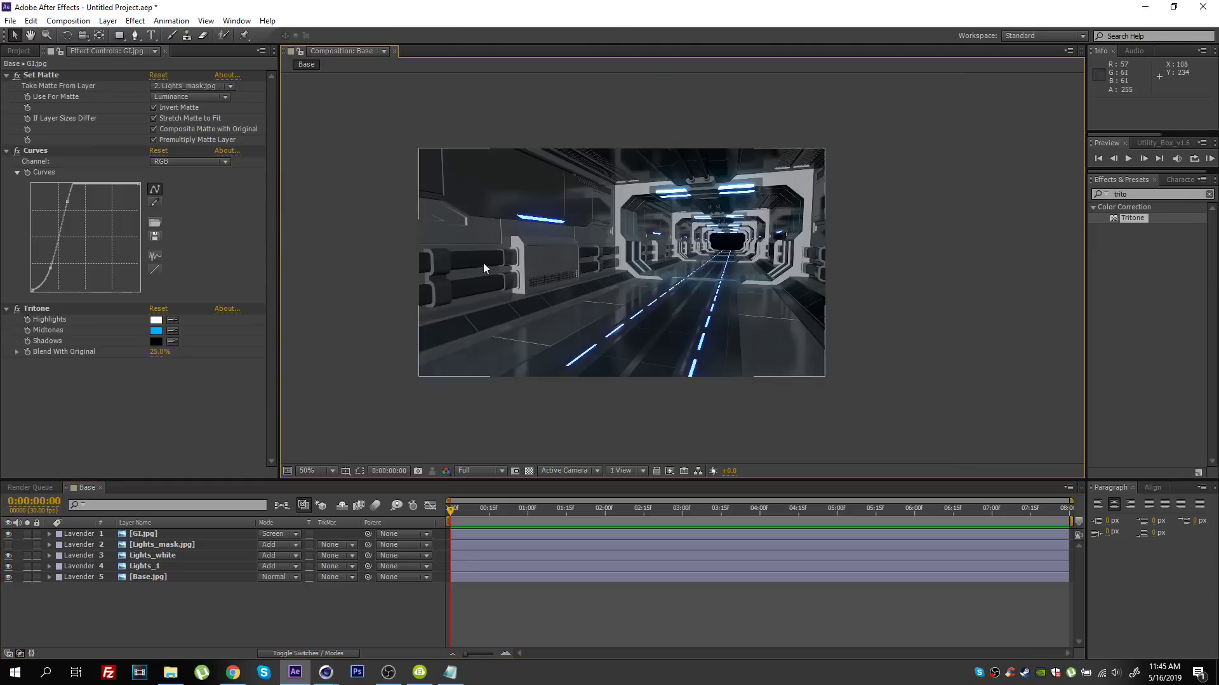
# - Apply Curves to Base.jpg and shape a gentle S-curve with darker shadows and brighter highlights for more contrast
pyautogui.click(144, 577)
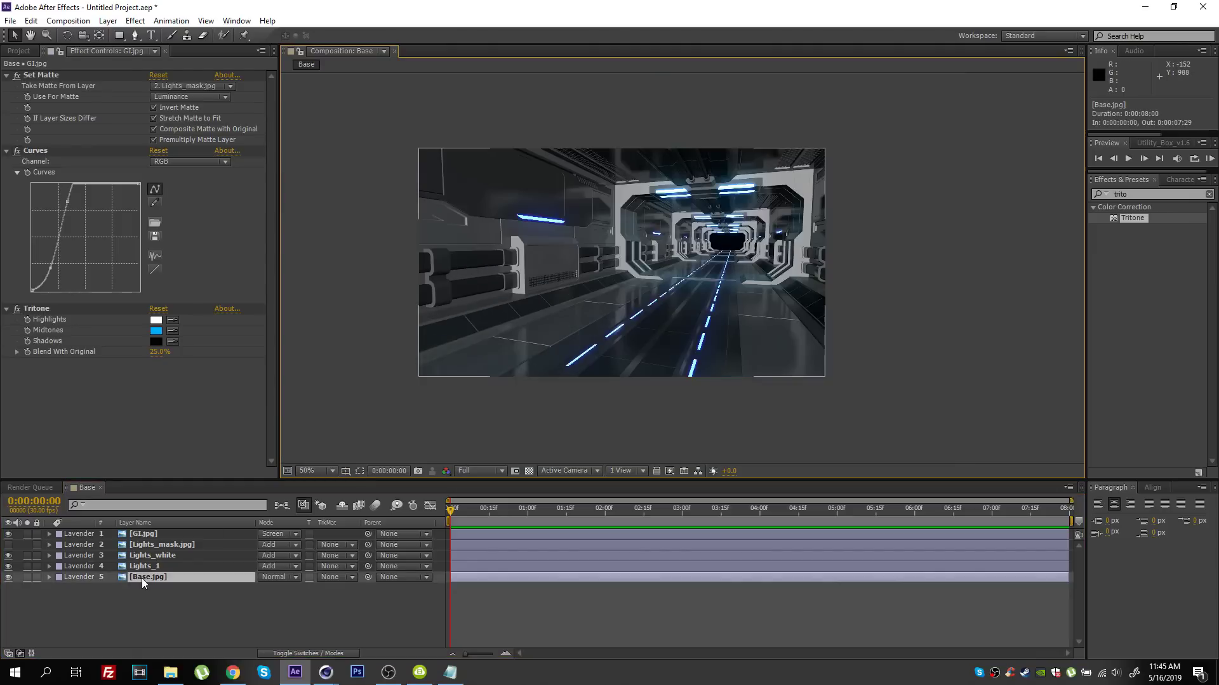
pyautogui.doubleClick(1136, 194)
pyautogui.write('curve')
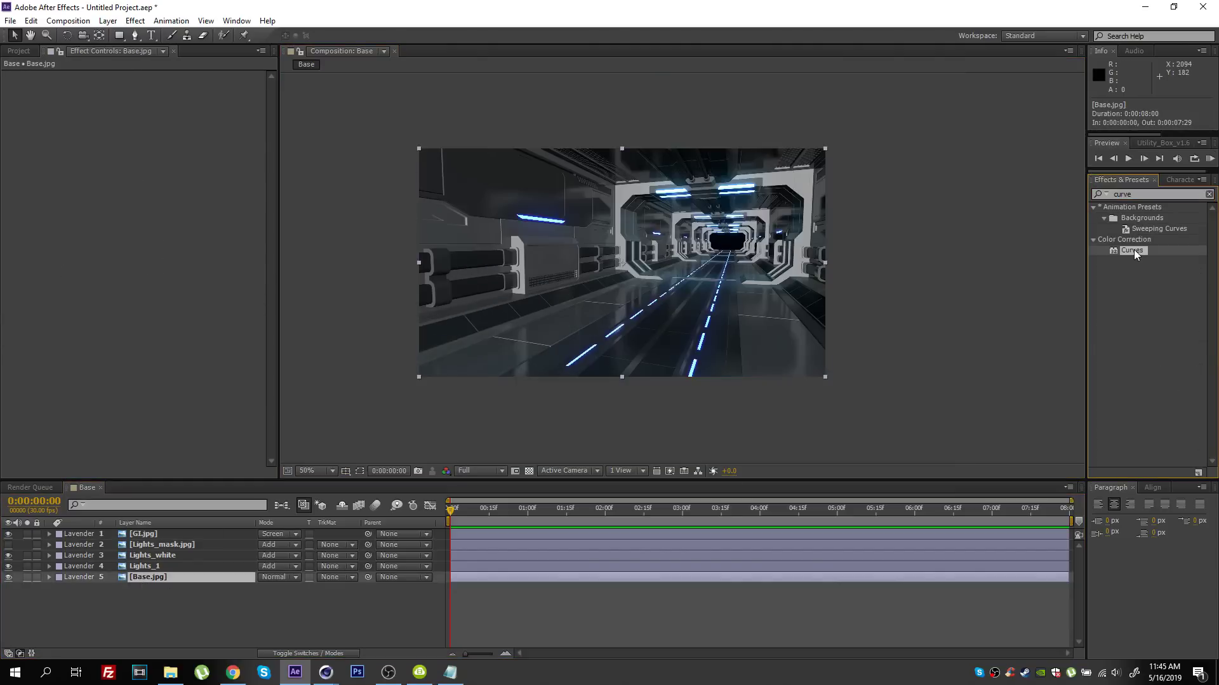
pyautogui.moveTo(1136, 253); pyautogui.dragTo(127, 268)
pyautogui.moveTo(45, 203); pyautogui.dragTo(49, 207)
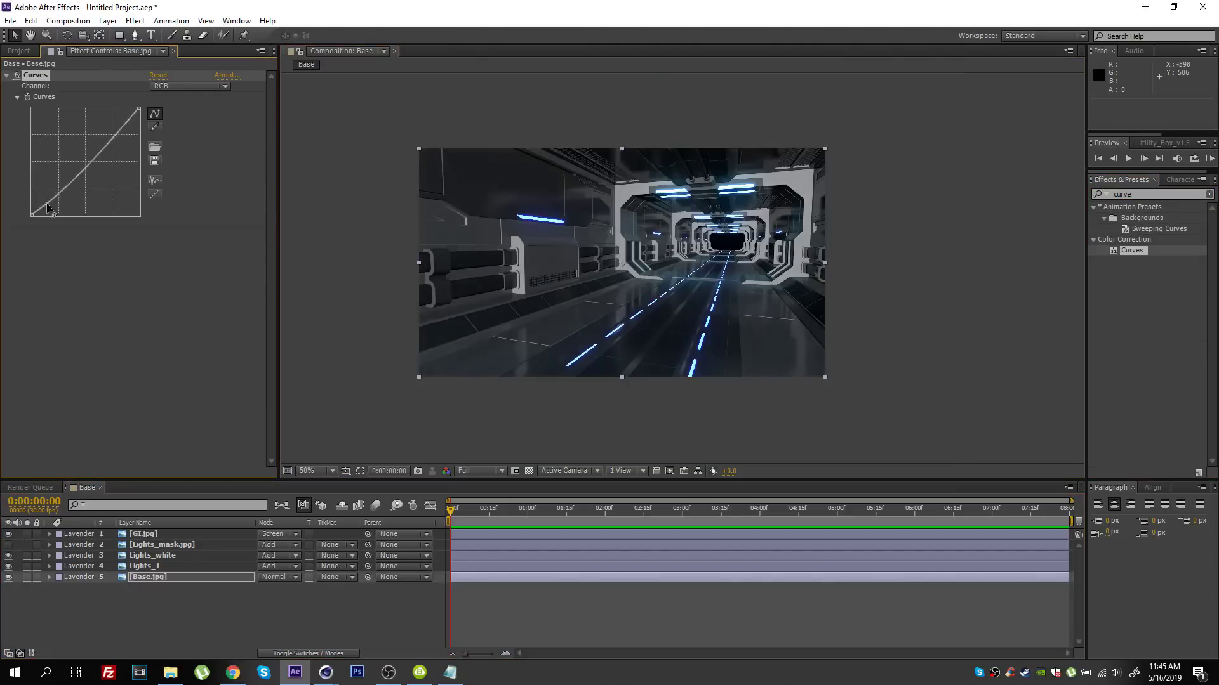
pyautogui.moveTo(114, 146); pyautogui.dragTo(110, 132)
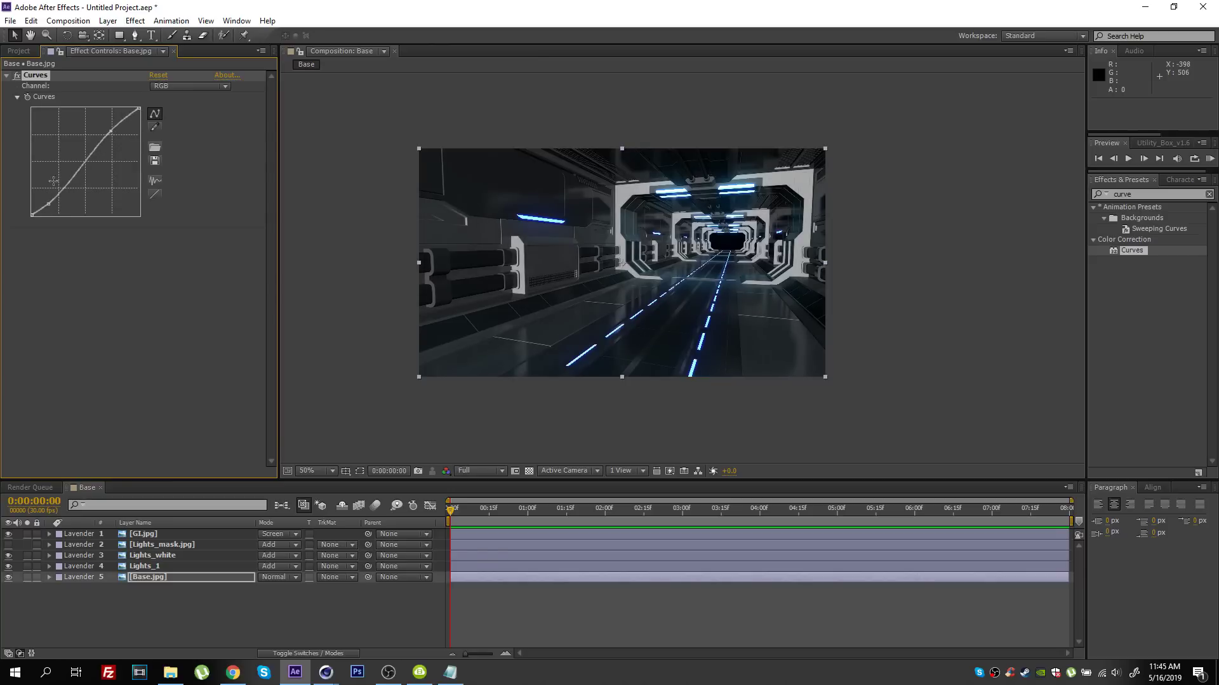
pyautogui.moveTo(47, 203); pyautogui.dragTo(49, 202)
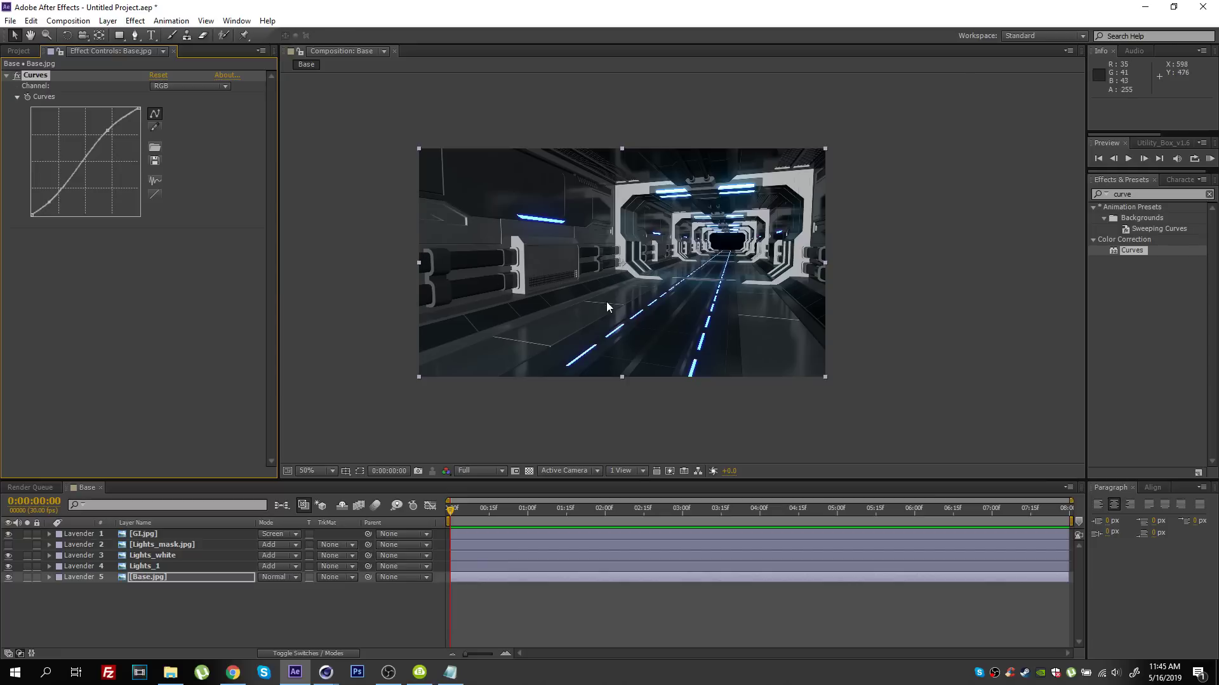
pyautogui.scroll(2, 608, 299)
# - Switch to Cinema 4D, close the Picture Viewer and delete the Lights material tag from the Lights group
pyautogui.moveTo(326, 672)
pyautogui.click(436, 614)
pyautogui.click(772, 127)
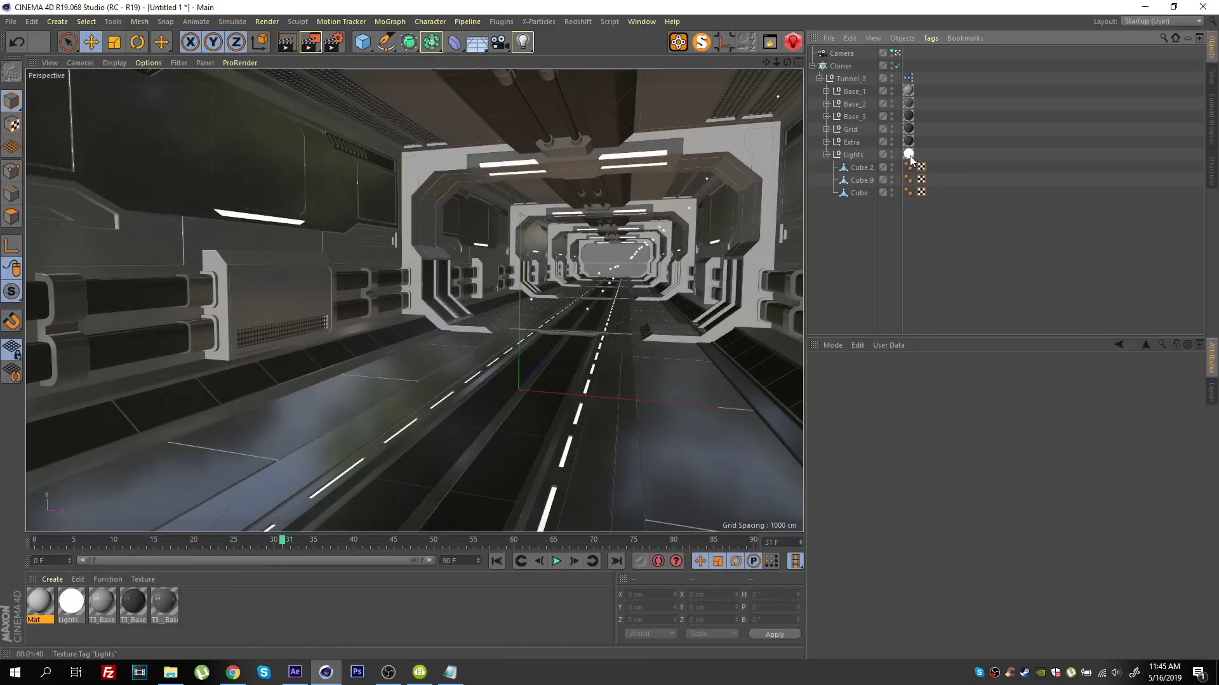
pyautogui.click(909, 154)
pyautogui.press('Delete')
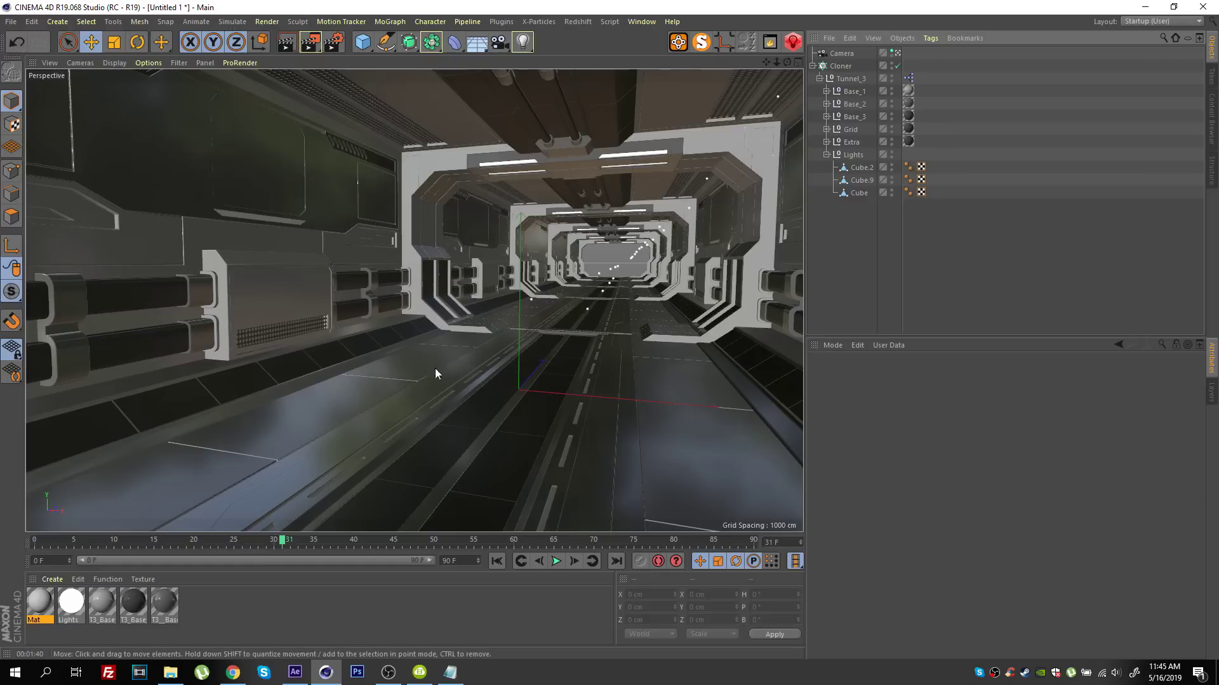
# - Open the render settings at the Material Override options
pyautogui.hotkey('ctrl', 'b')
pyautogui.moveTo(448, 283); pyautogui.dragTo(693, 194)
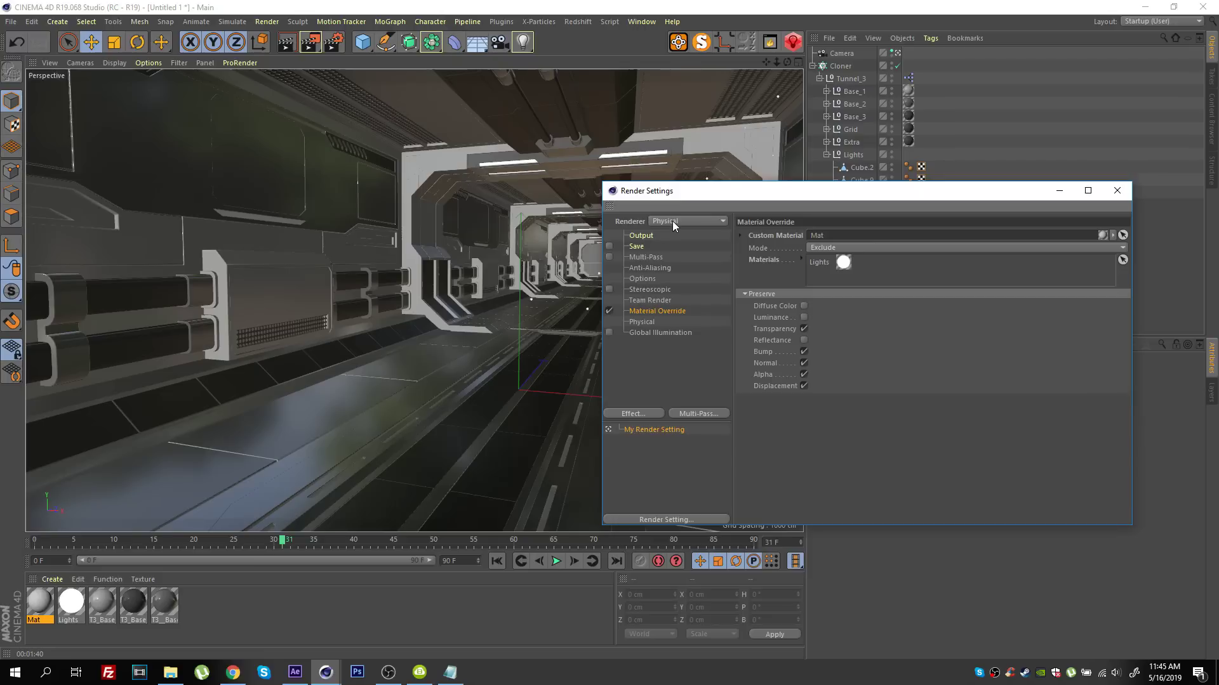
pyautogui.moveTo(701, 191); pyautogui.dragTo(667, 200)
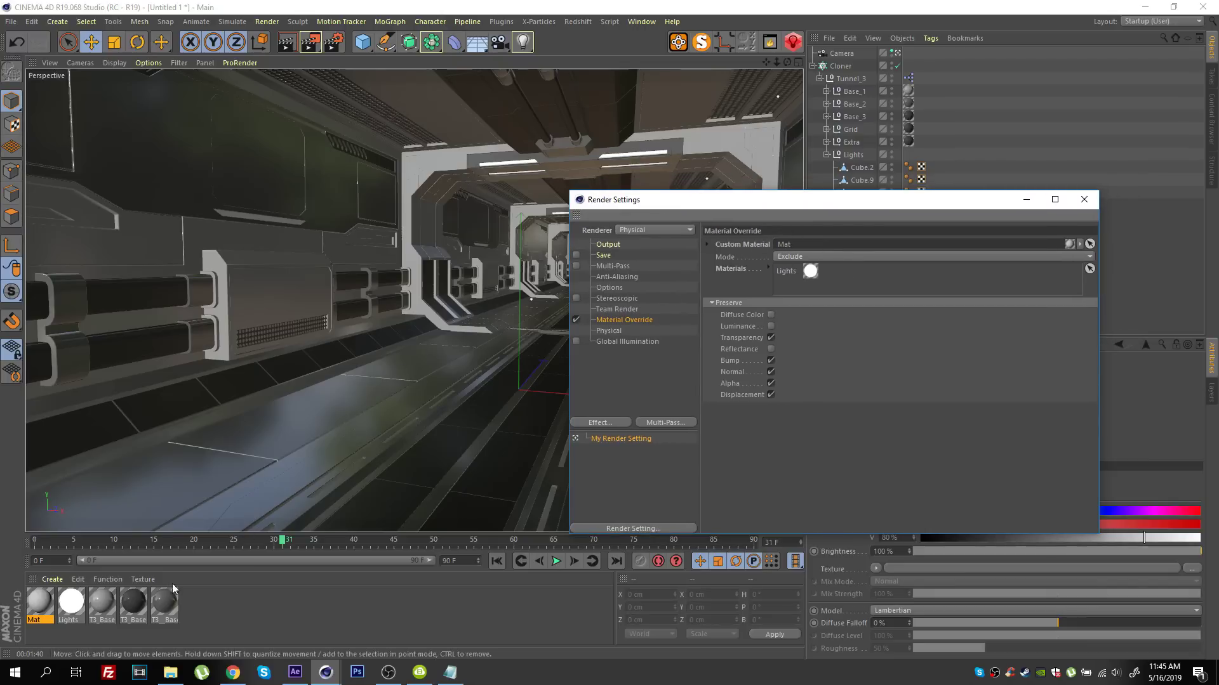
# - Make the Mat material Luminance-only by disabling Color, load Ambient Occlusion as its Luminance texture and preview the render
pyautogui.click(45, 609)
pyautogui.doubleClick(45, 609)
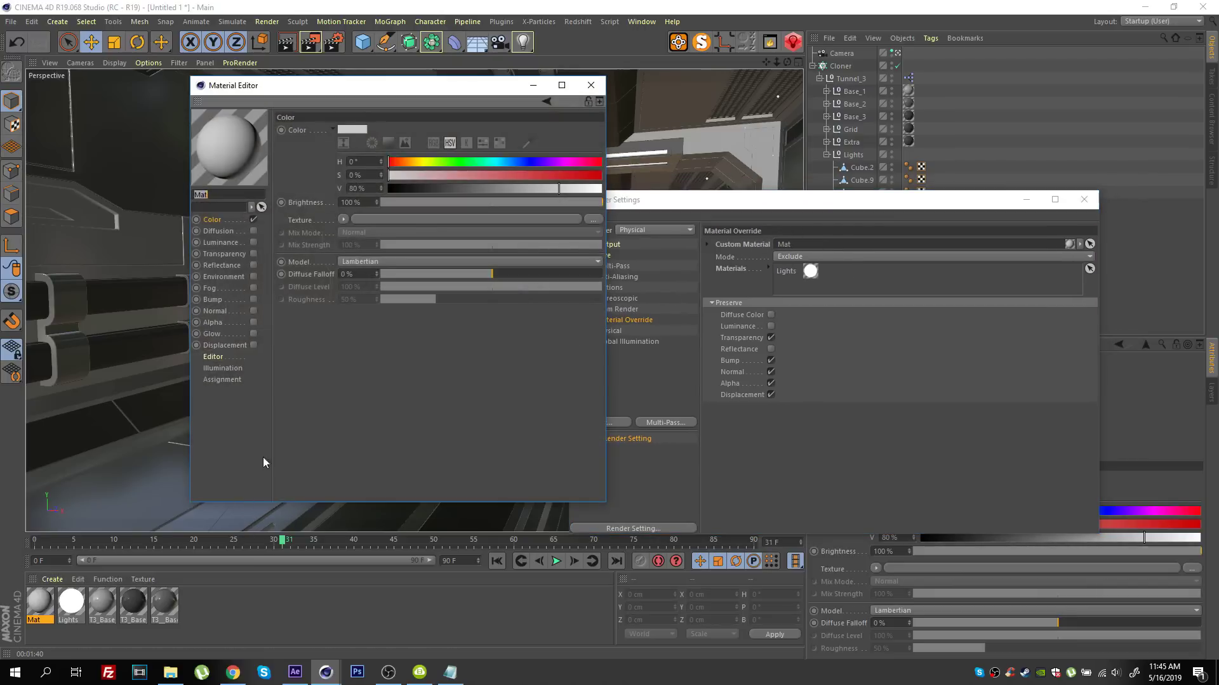
pyautogui.click(253, 243)
pyautogui.click(253, 219)
pyautogui.click(337, 223)
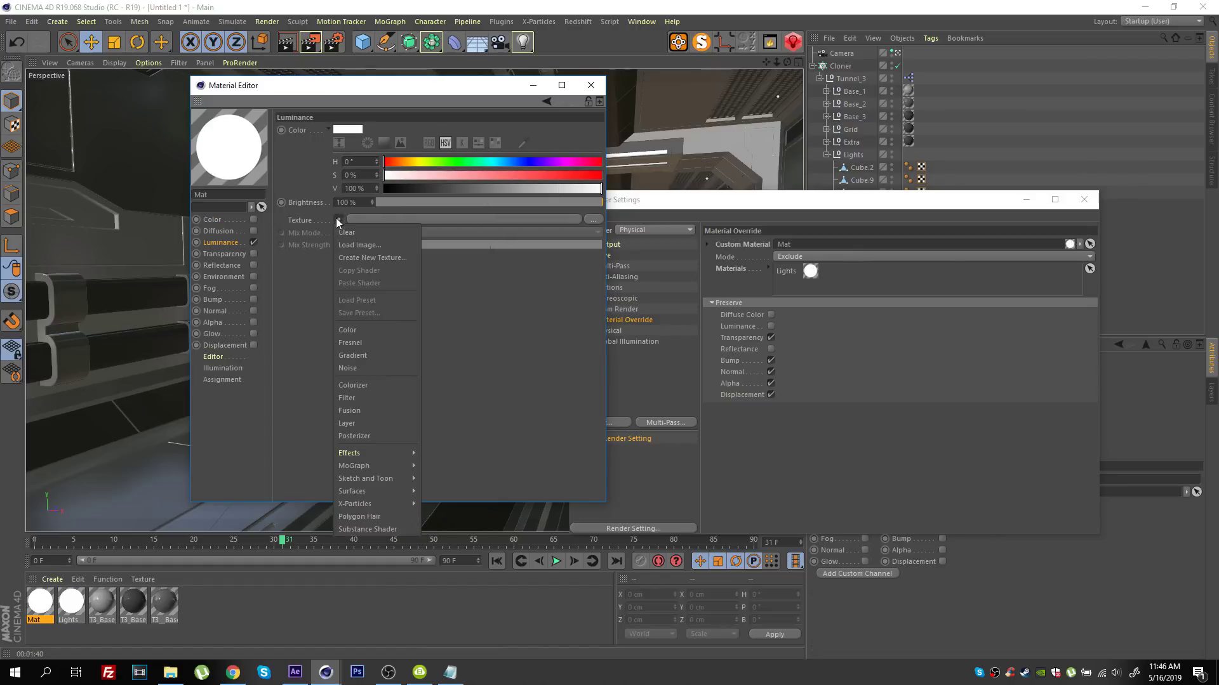
pyautogui.moveTo(371, 455)
pyautogui.click(461, 401)
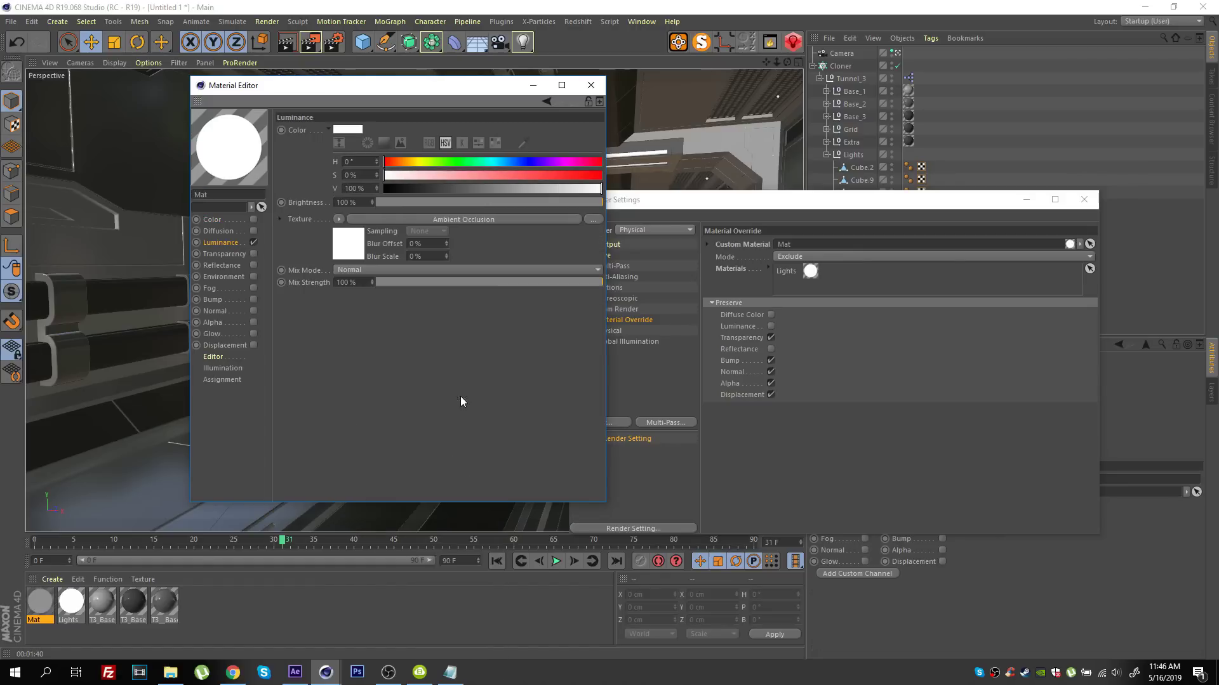
pyautogui.click(591, 86)
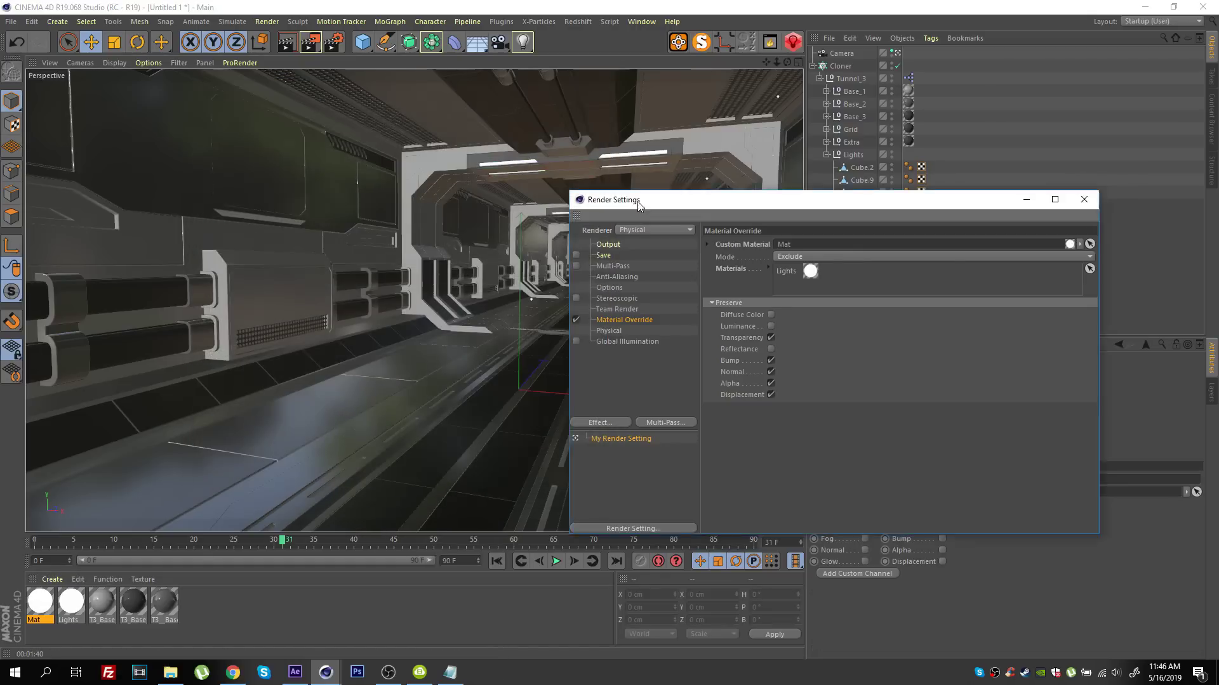
pyautogui.moveTo(637, 203); pyautogui.dragTo(759, 218)
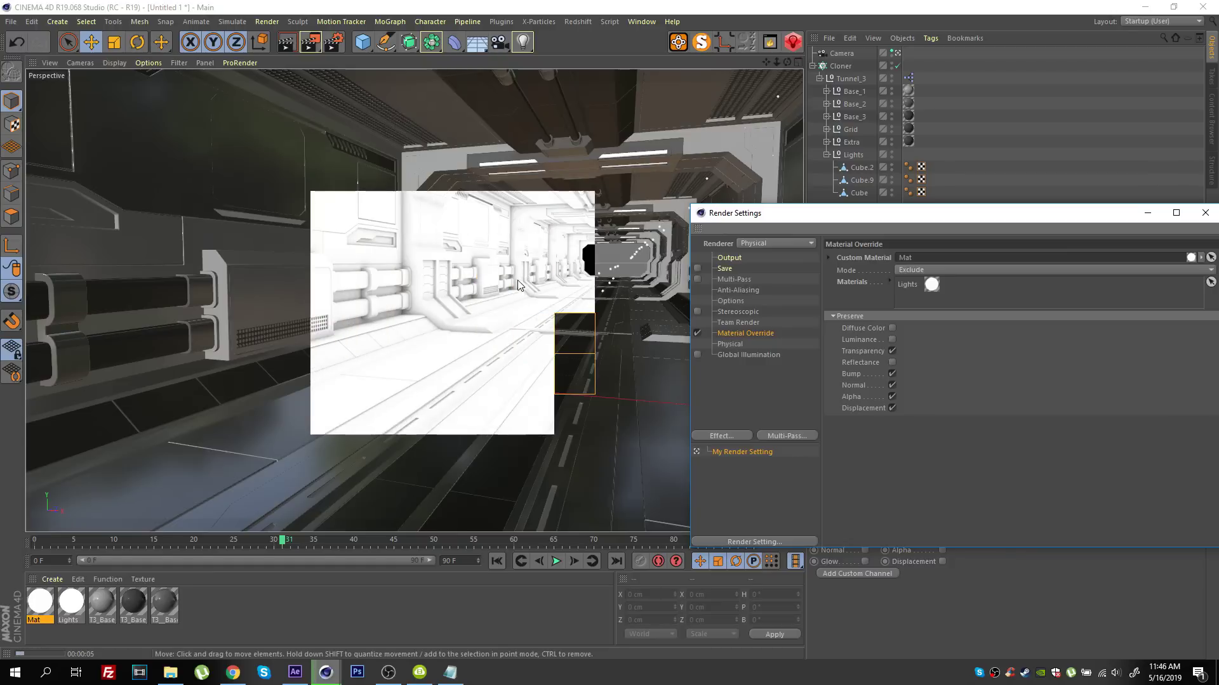
# - Invert the knots of the Ambient Occlusion color gradient in Mat and render the pass to the Picture Viewer
pyautogui.doubleClick(40, 601)
pyautogui.click(346, 244)
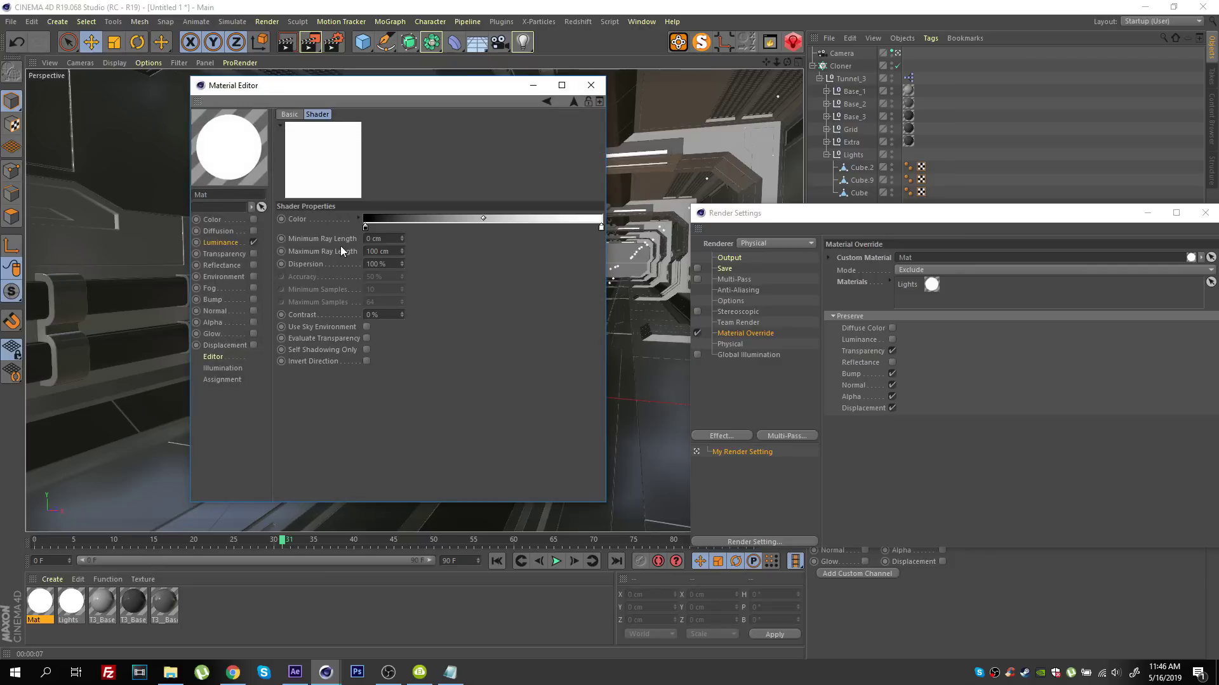
pyautogui.rightClick(384, 229)
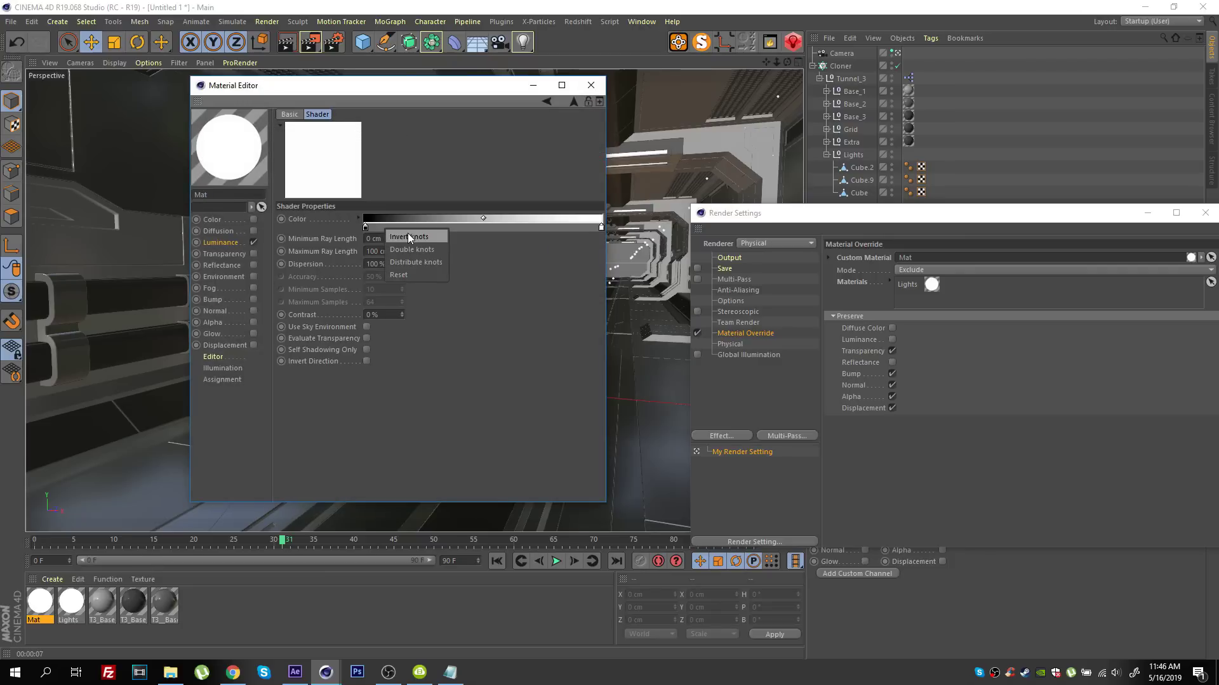
pyautogui.click(407, 235)
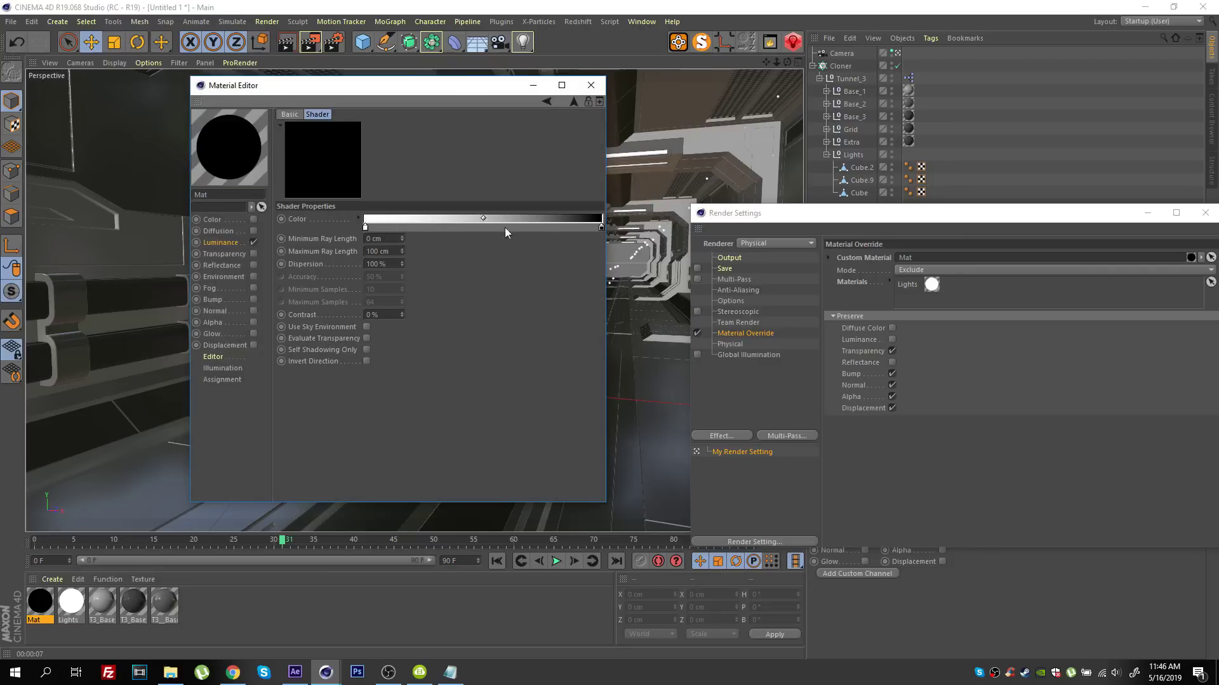
pyautogui.click(590, 85)
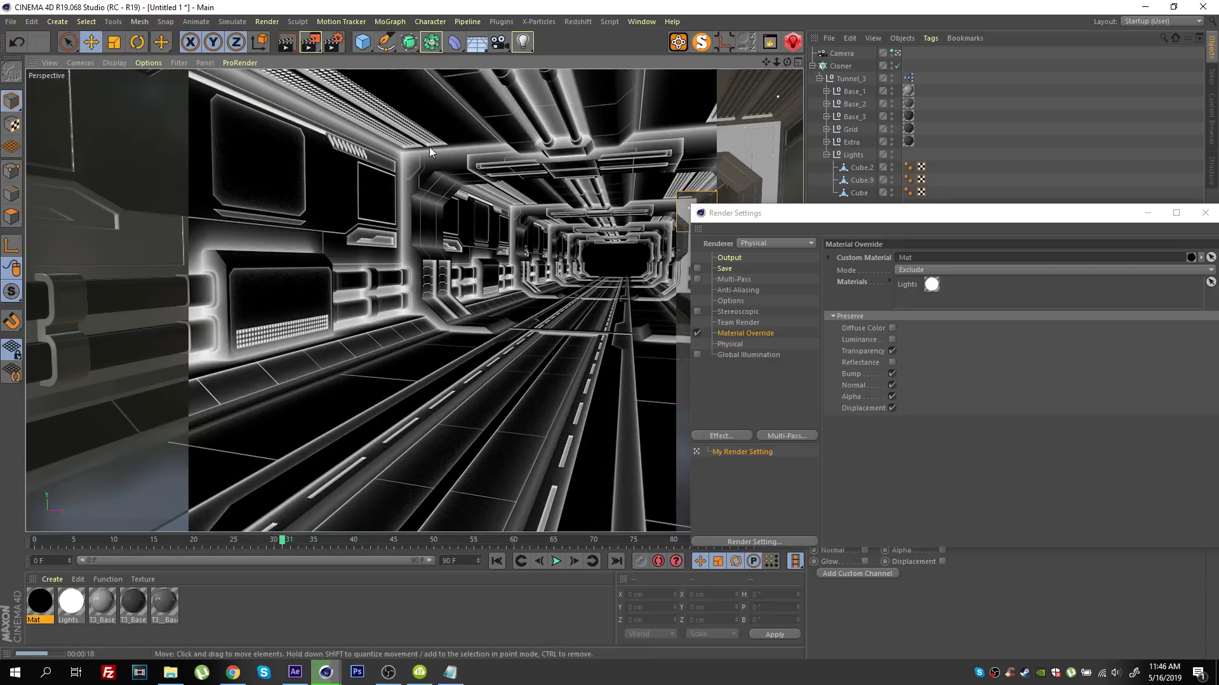
pyautogui.hotkey('shift', 'r')
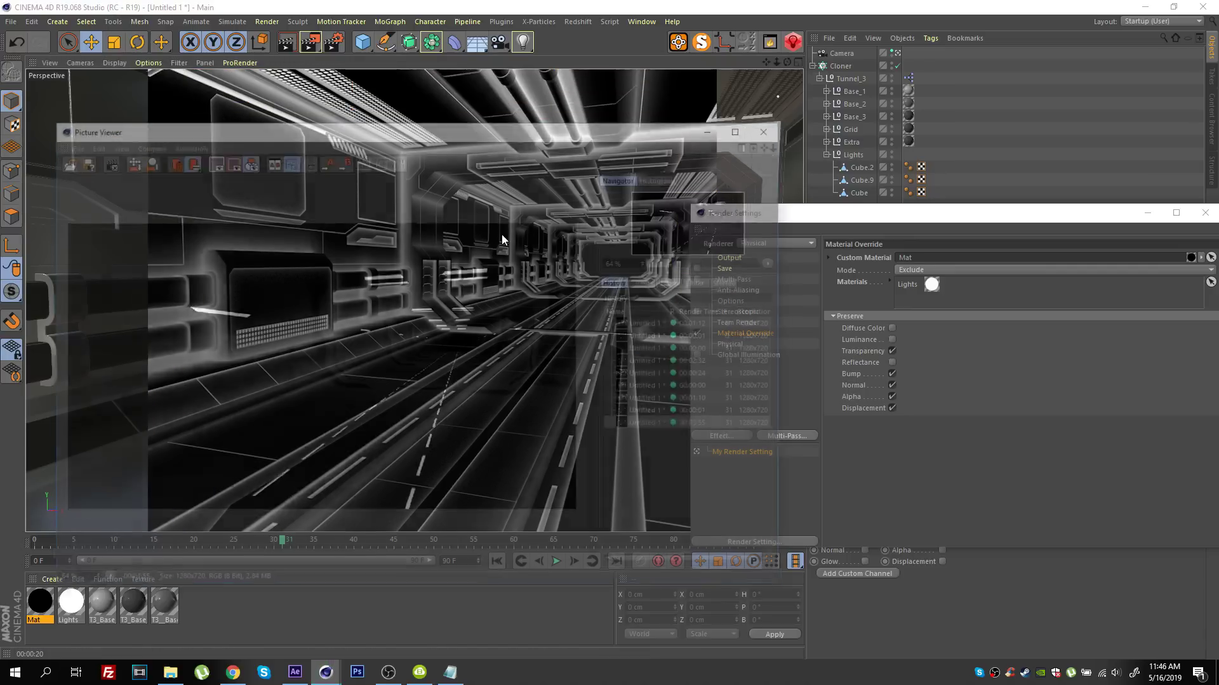
# - Switch to After Effects, import AO.jpg and place it as the top layer of the Base composition
pyautogui.click(296, 672)
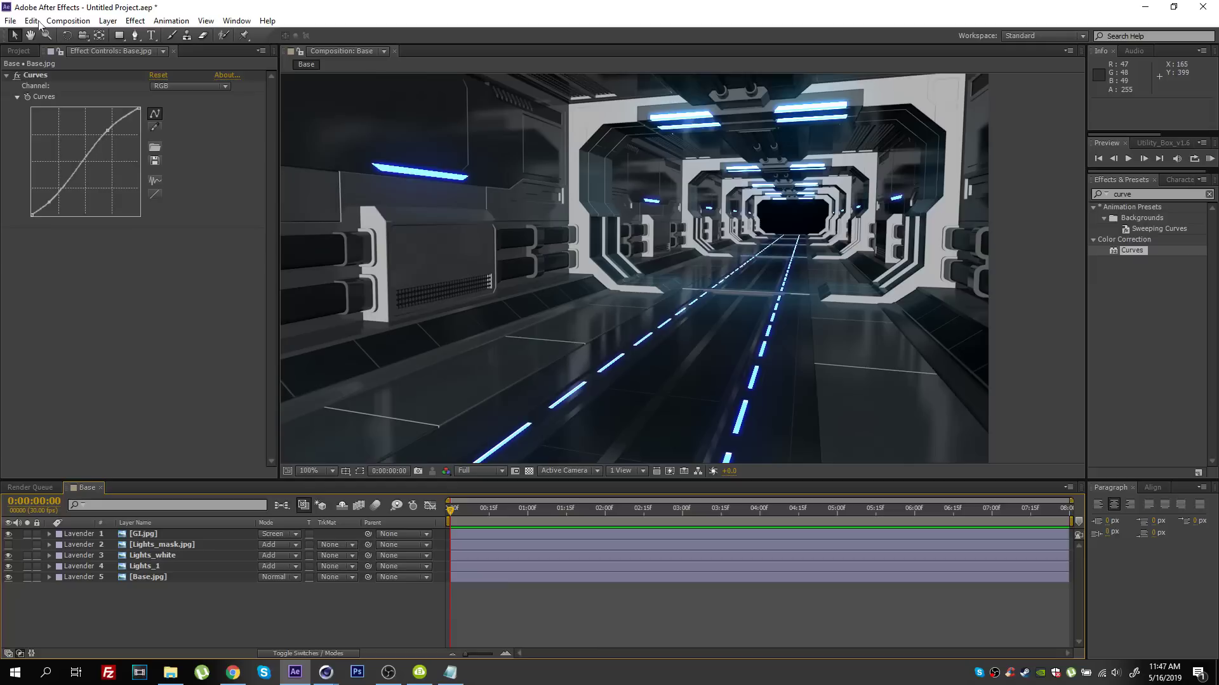
pyautogui.click(19, 50)
pyautogui.doubleClick(88, 355)
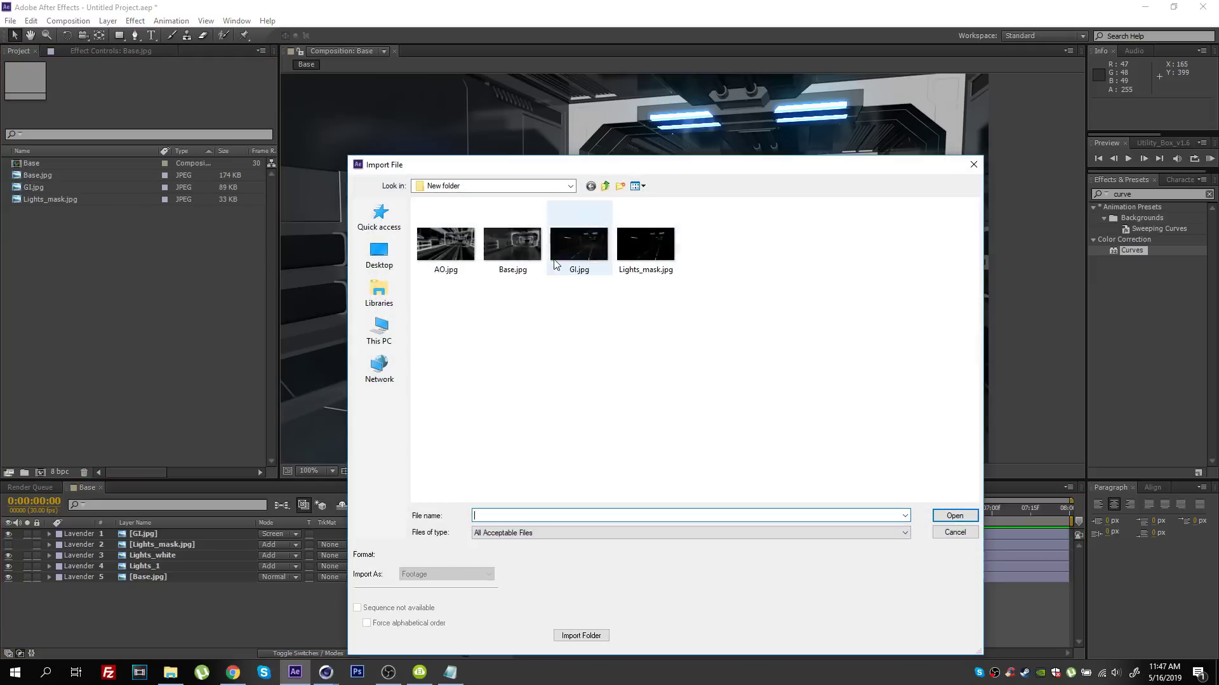
pyautogui.moveTo(32, 160); pyautogui.dragTo(145, 535)
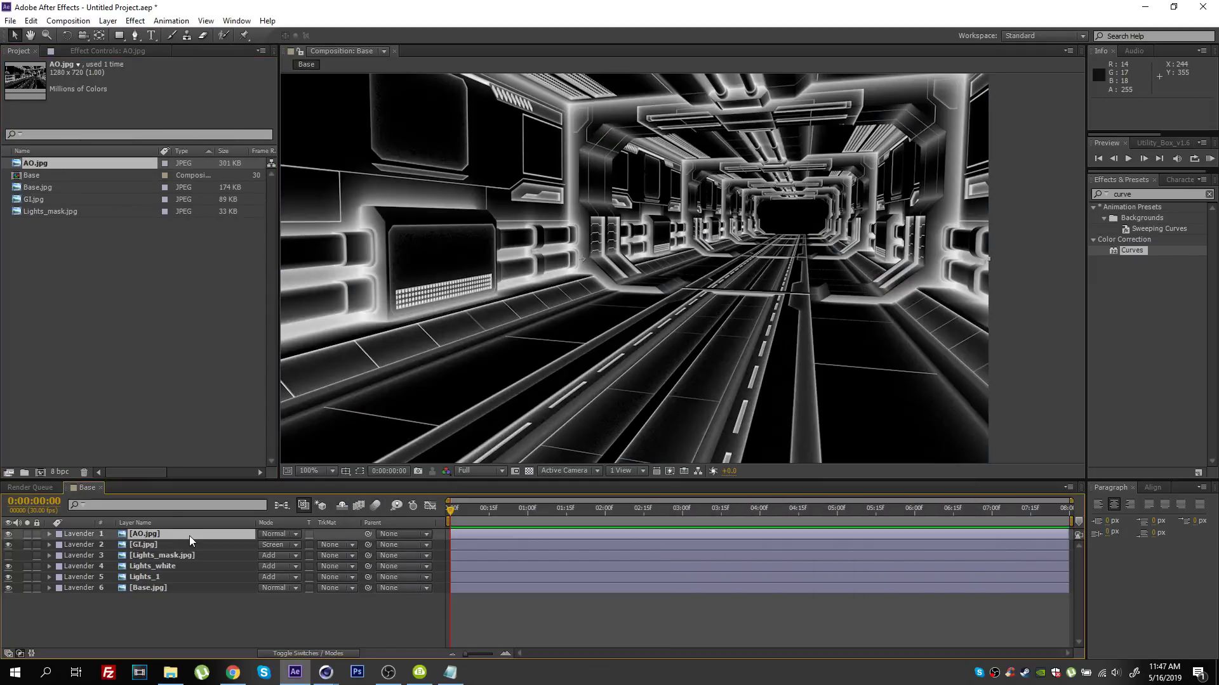
pyautogui.press(',')
pyautogui.press(',')
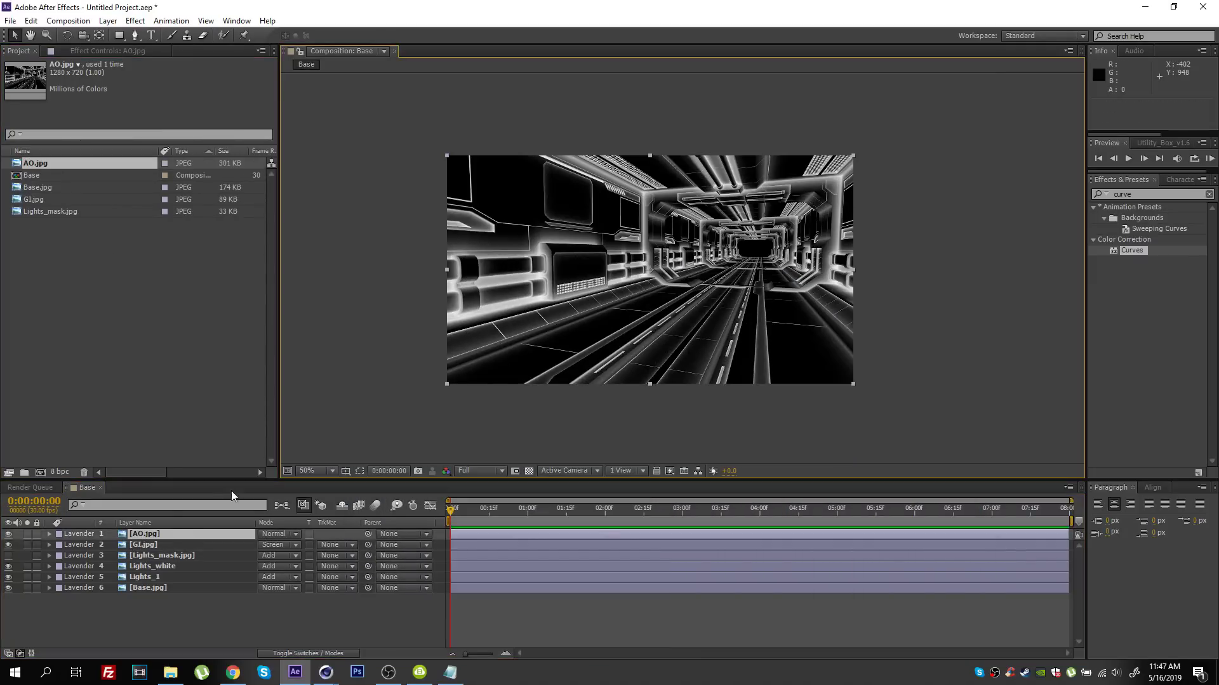
# - Duplicate the GI.jpg layer, pre-compose the copy as GI.jpg Comp 1 with all attributes moved, and hide it
pyautogui.click(142, 545)
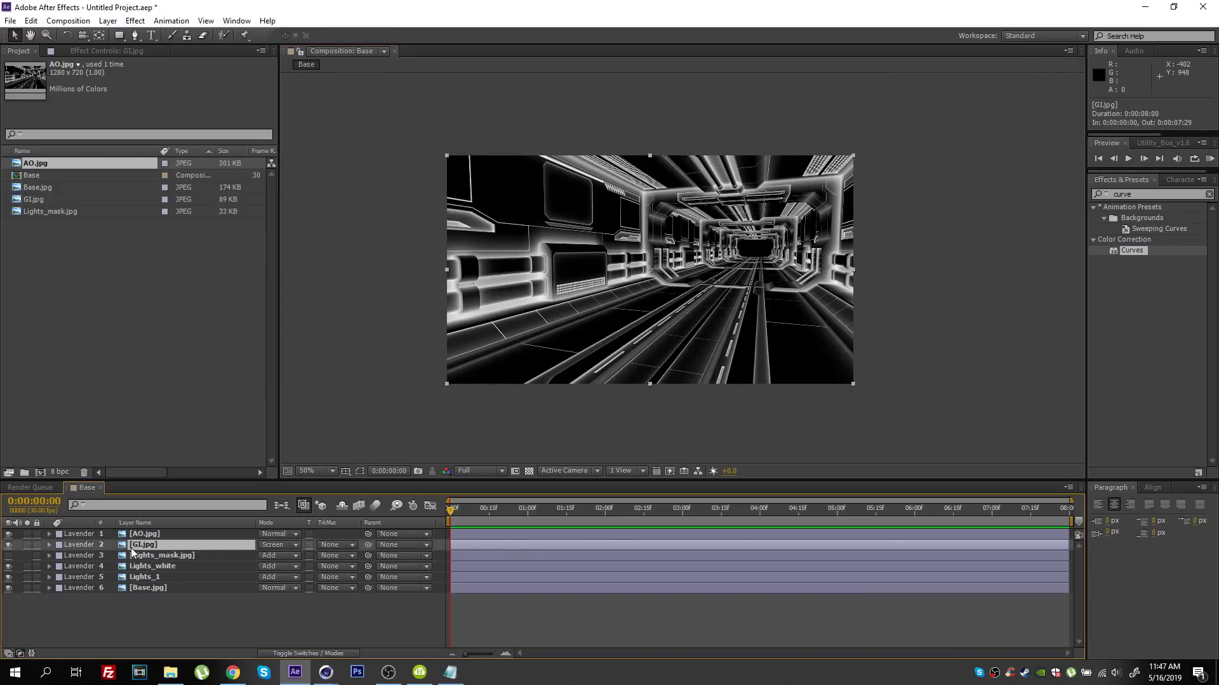
pyautogui.hotkey('ctrl', 'd')
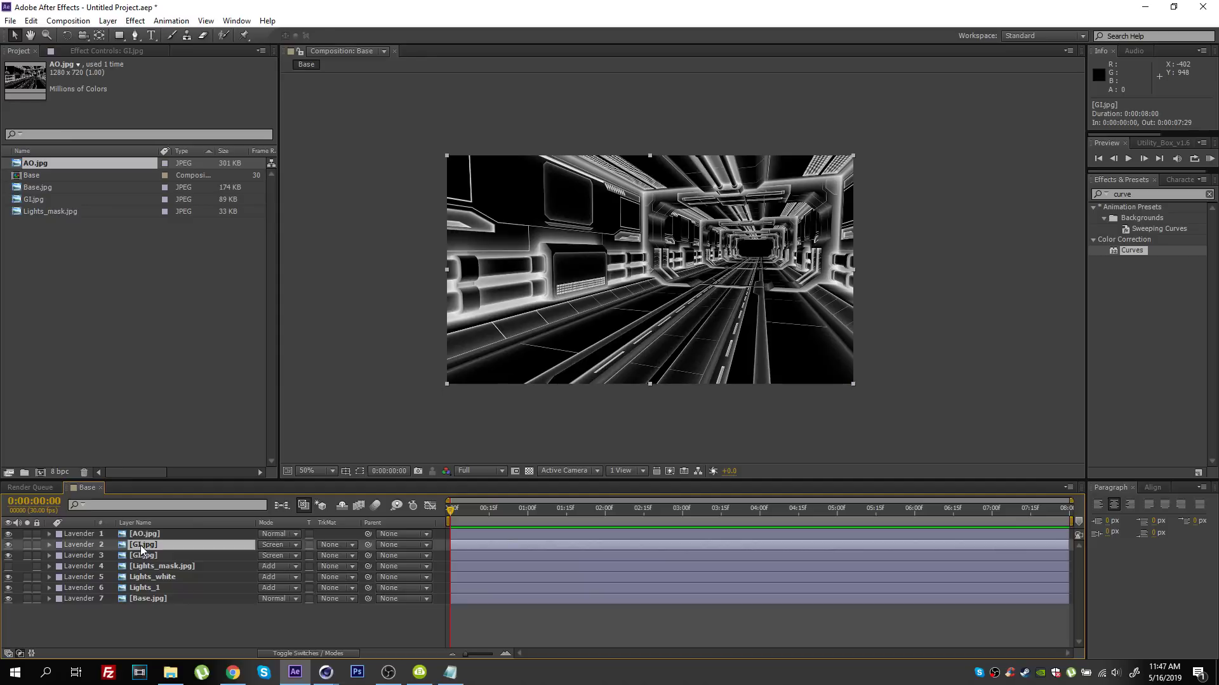
pyautogui.hotkey('ctrl', 'shift', 'c')
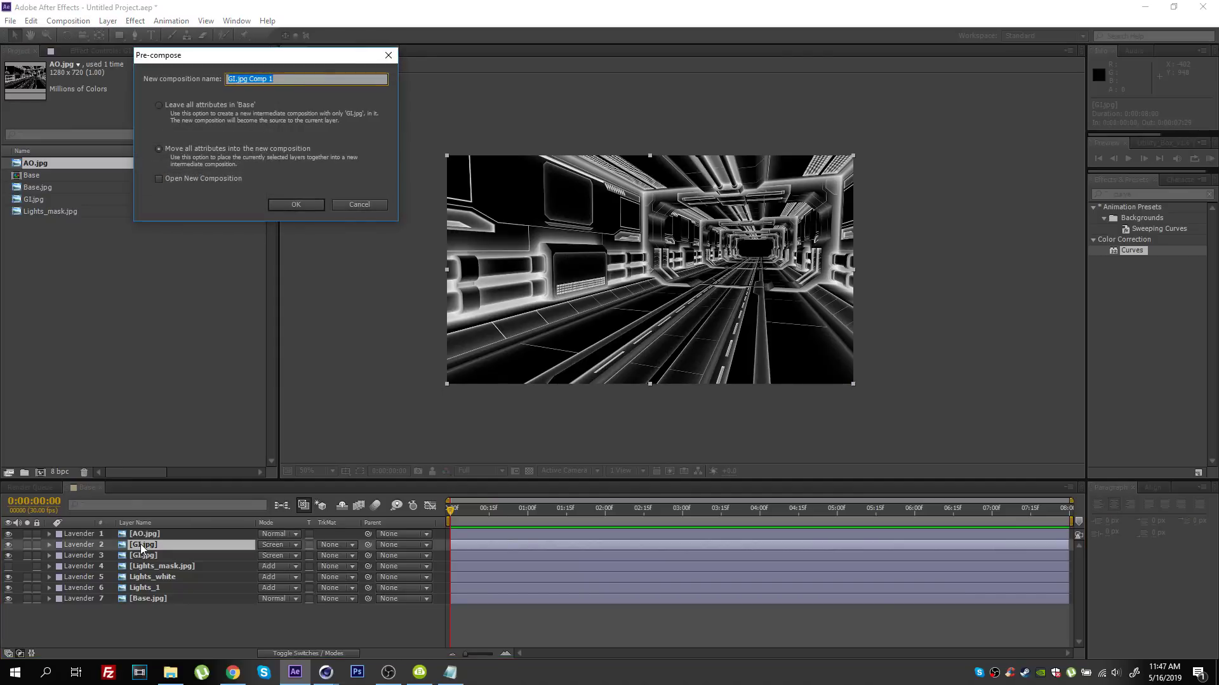
pyautogui.click(312, 203)
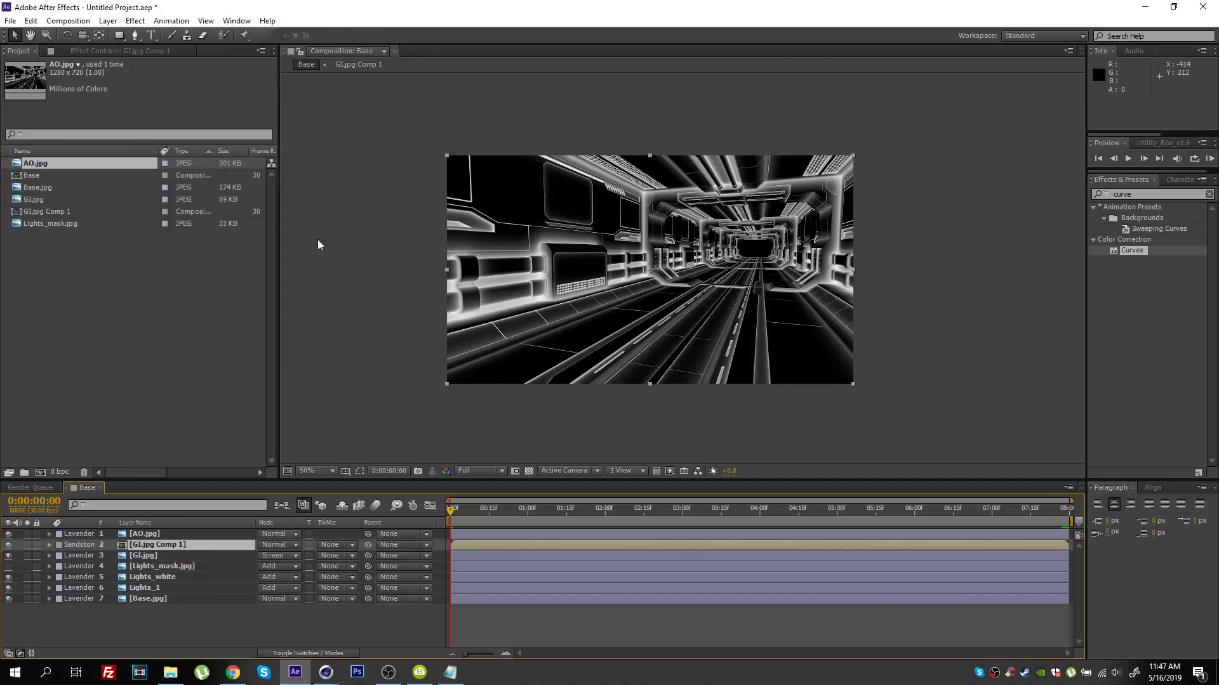
pyautogui.click(8, 544)
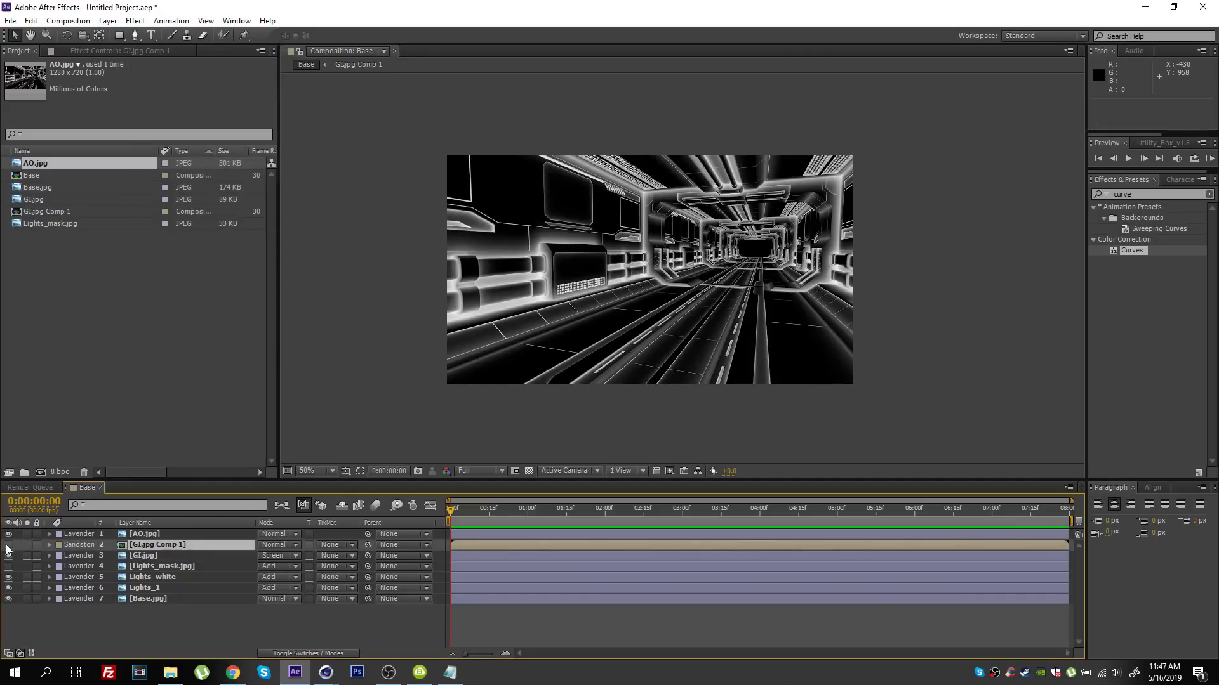
# - Open GI.jpg Comp 1 and delete the color tint effect that follows Curves on its GI.jpg layer
pyautogui.doubleClick(147, 546)
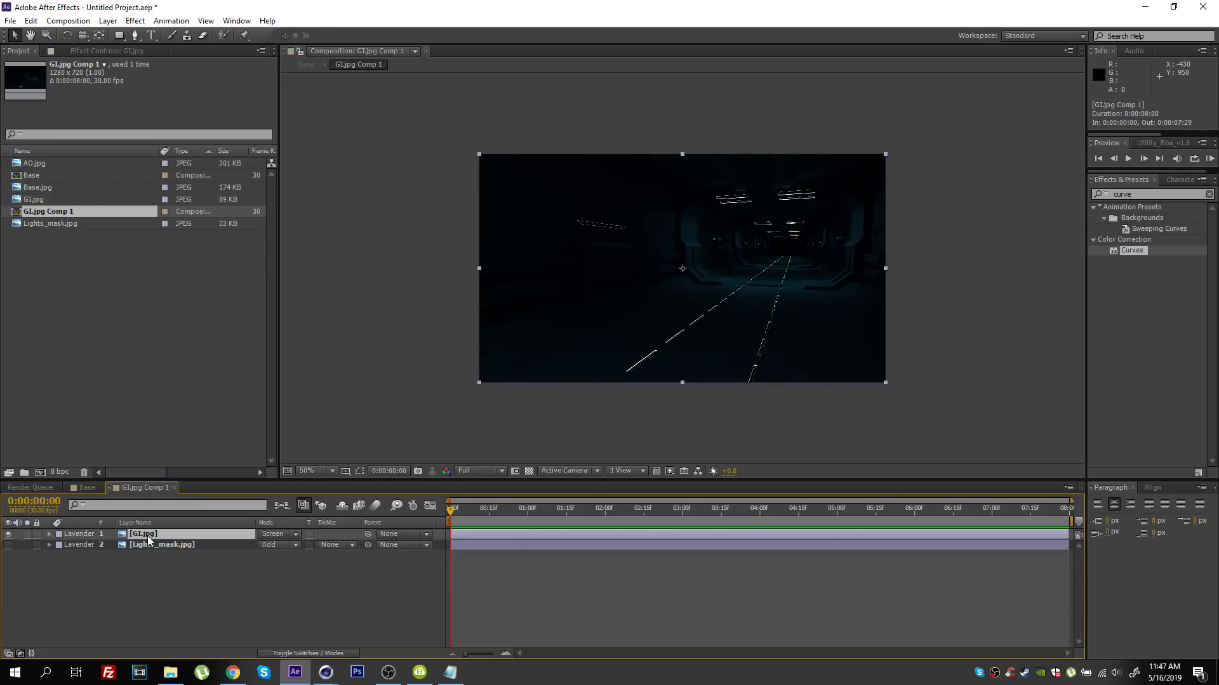
pyautogui.click(99, 52)
pyautogui.click(49, 309)
pyautogui.press('Delete')
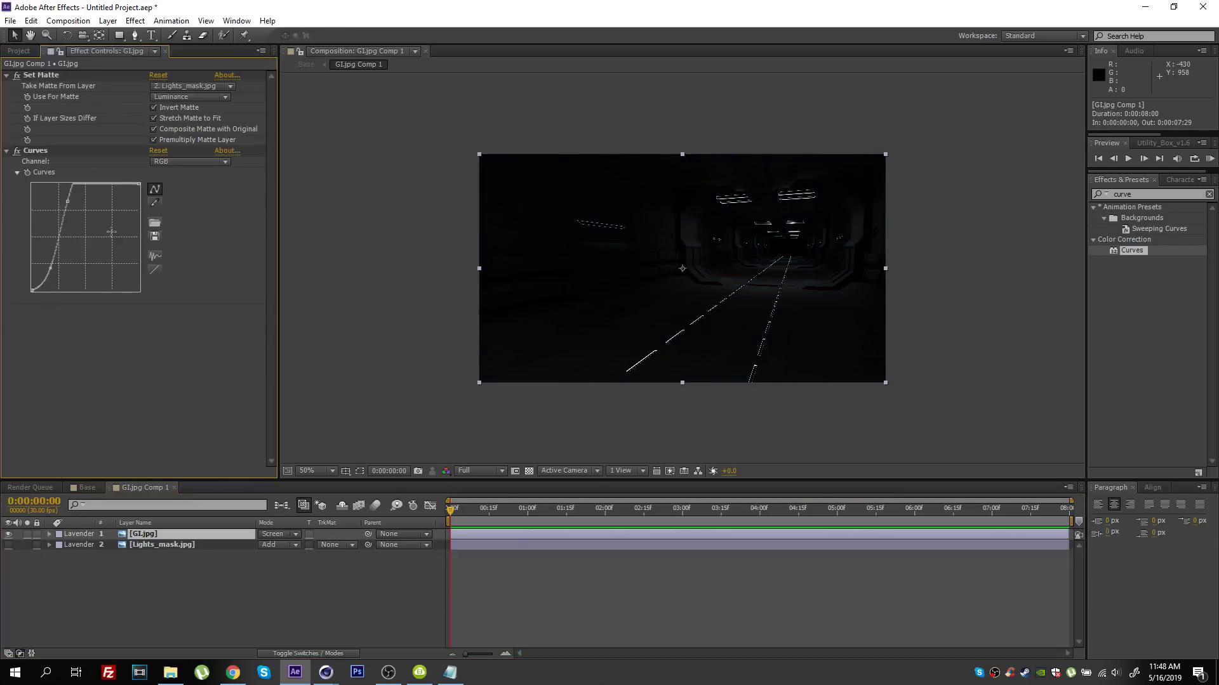
# - Reset the Curves effect on GI.jpg and reshape it into a steep brightening curve with two points
pyautogui.click(158, 151)
pyautogui.moveTo(110, 215); pyautogui.dragTo(74, 206)
pyautogui.moveTo(58, 248); pyautogui.dragTo(51, 256)
pyautogui.moveTo(73, 205); pyautogui.dragTo(70, 203)
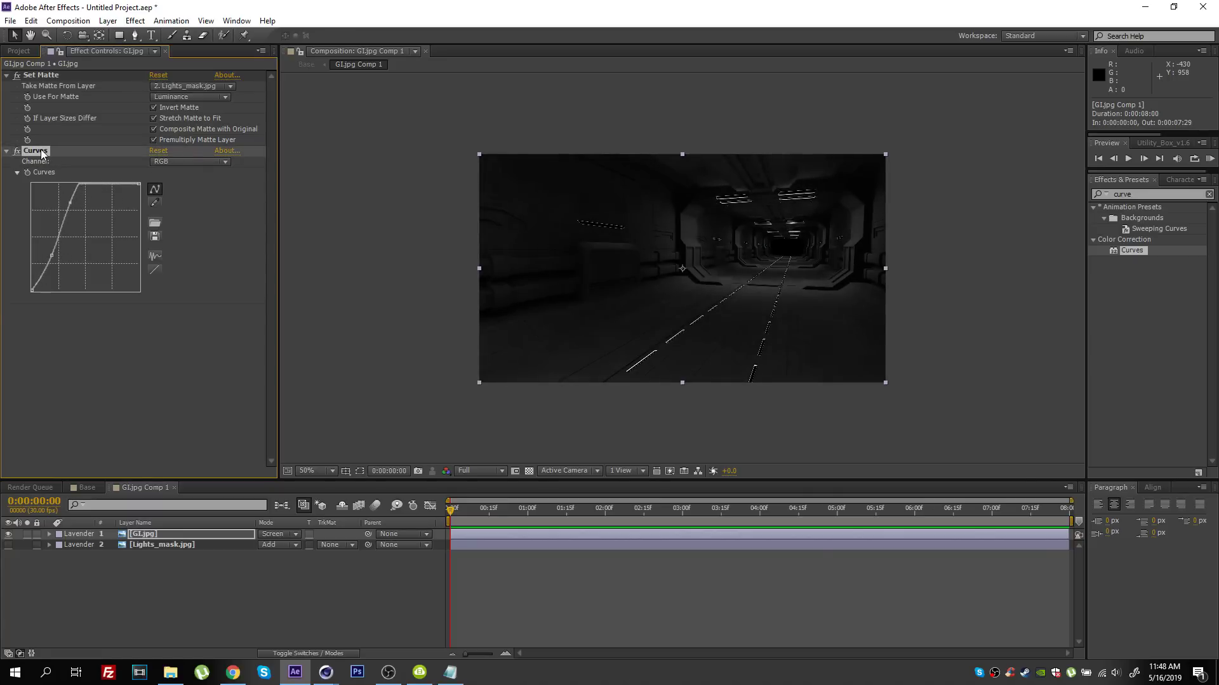
# - Duplicate the Curves effect on GI.jpg, reset the copy and shape it into a steeper, high-contrast curve
pyautogui.hotkey('ctrl', 'd')
pyautogui.click(159, 308)
pyautogui.moveTo(63, 409); pyautogui.dragTo(52, 429)
pyautogui.moveTo(93, 390); pyautogui.dragTo(87, 363)
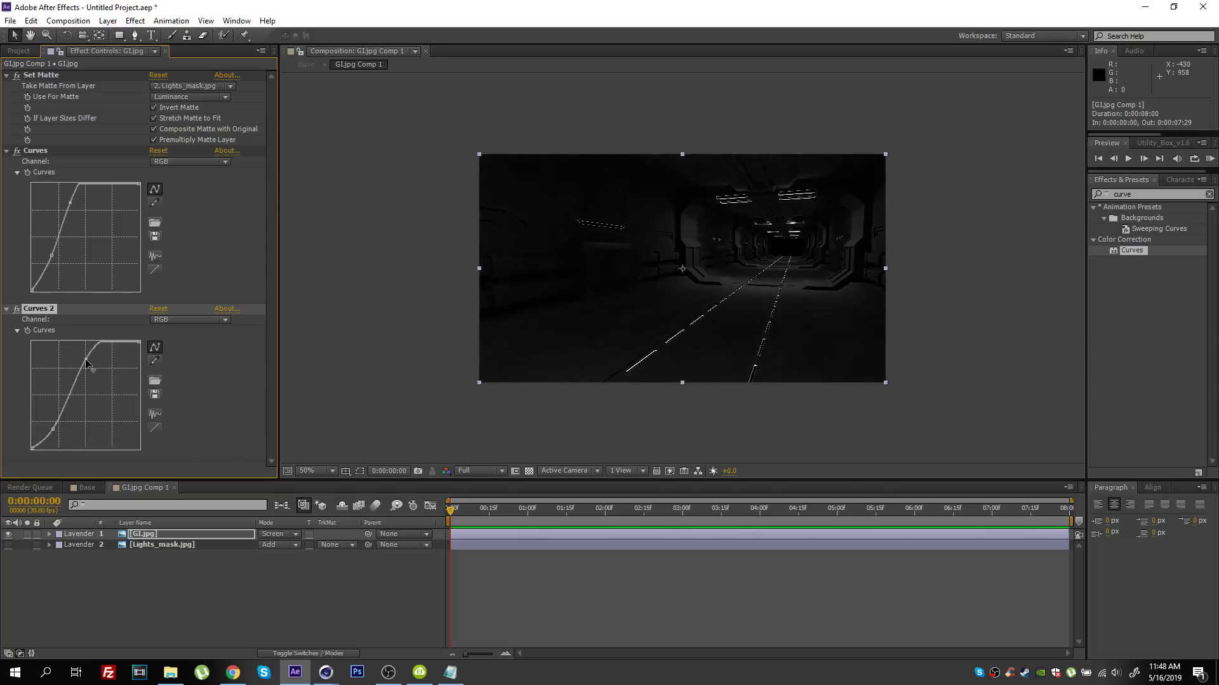
pyautogui.moveTo(53, 430); pyautogui.dragTo(49, 428)
pyautogui.moveTo(88, 363); pyautogui.dragTo(72, 358)
pyautogui.moveTo(48, 429); pyautogui.dragTo(47, 429)
pyautogui.moveTo(72, 358); pyautogui.dragTo(61, 353)
pyautogui.moveTo(48, 413); pyautogui.dragTo(47, 426)
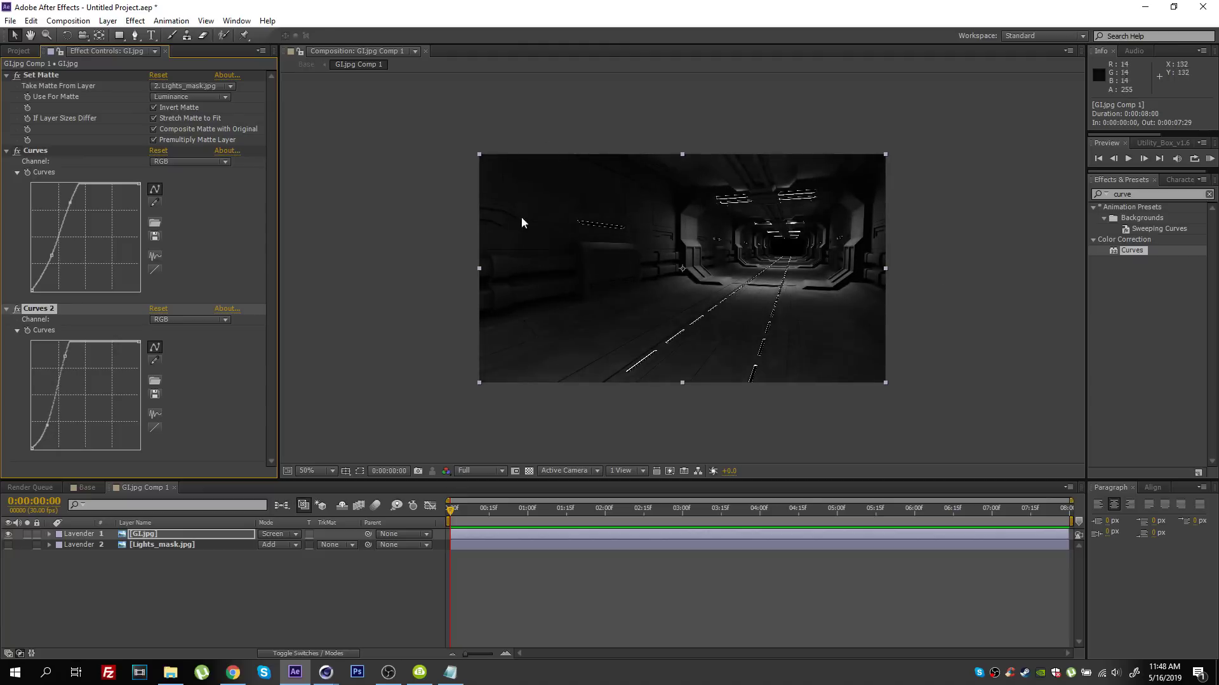
pyautogui.scroll(2, 622, 254)
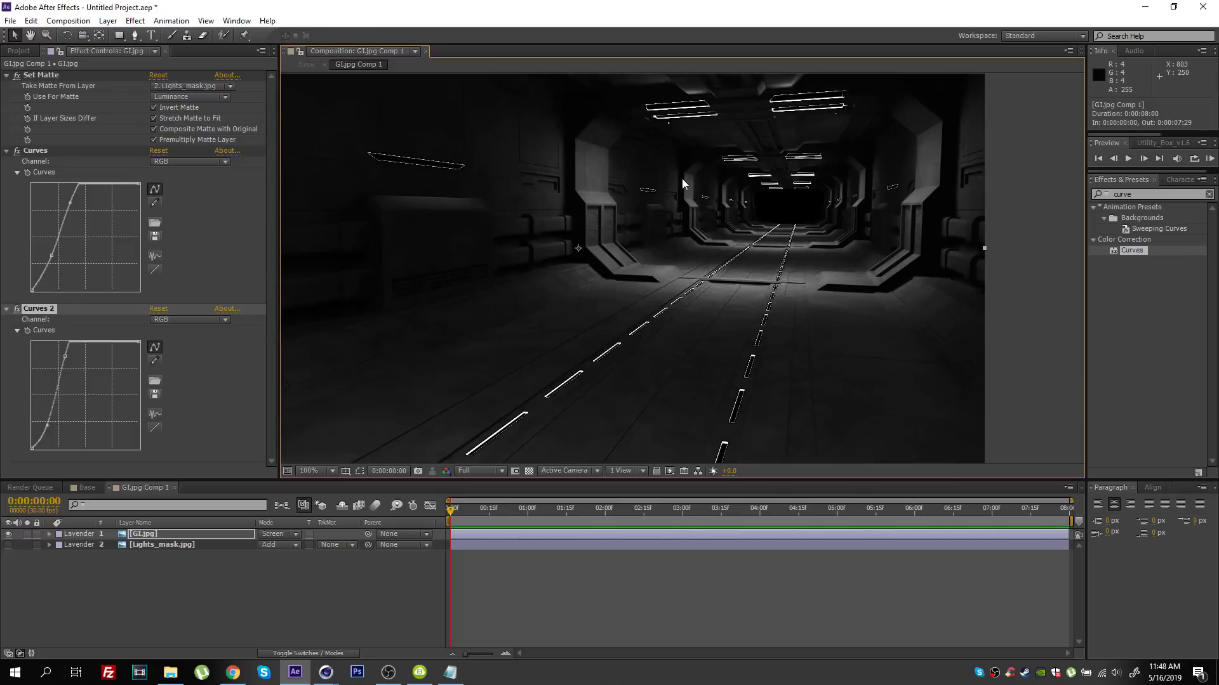
# - In the Base composition, apply Set Matte to AO.jpg and take the matte from GI.jpg Comp 1
pyautogui.click(78, 487)
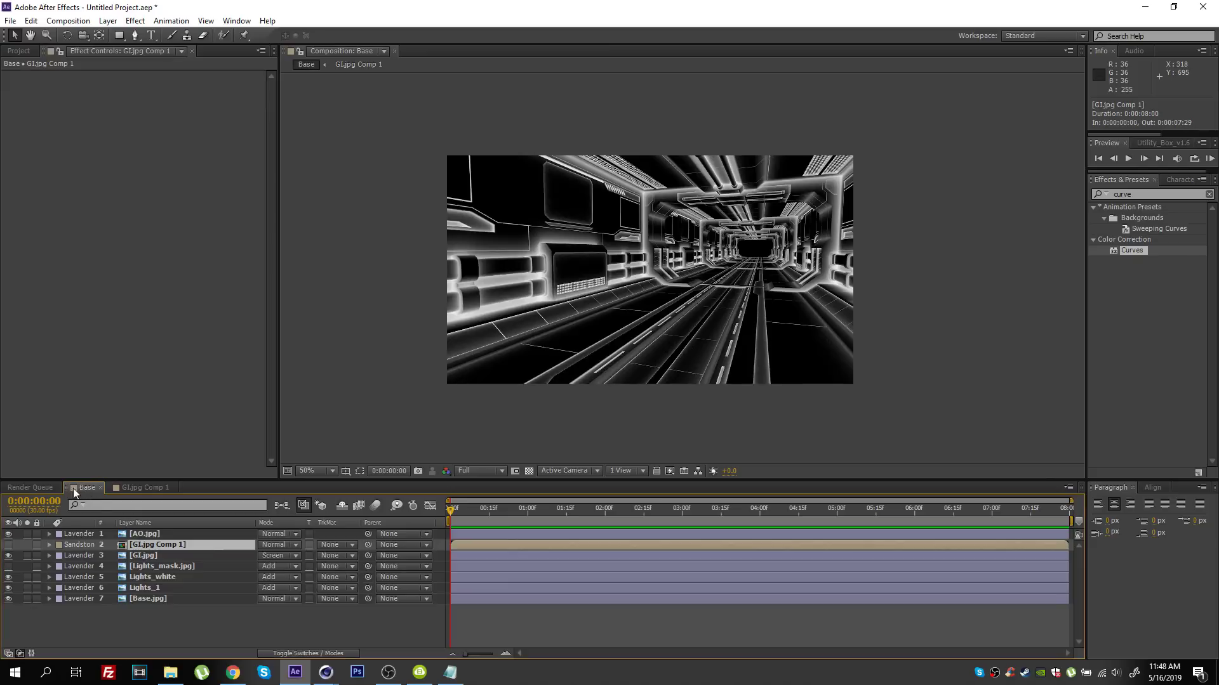
pyautogui.click(151, 535)
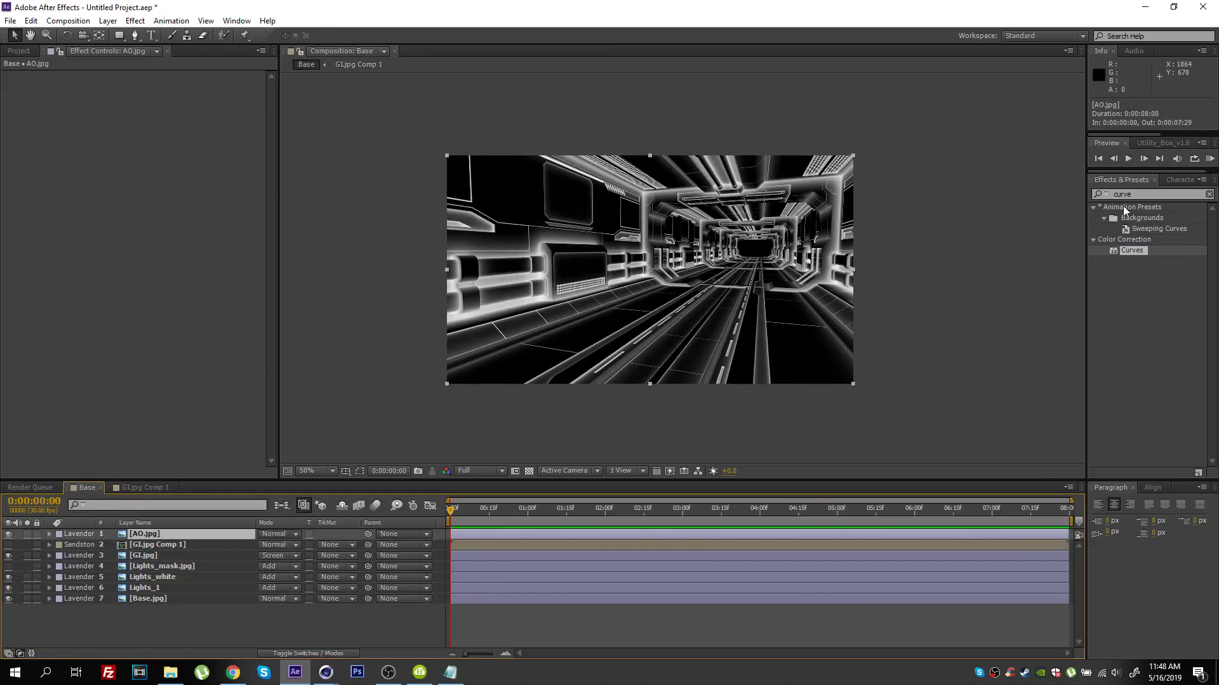
pyautogui.click(1143, 194)
pyautogui.write('set mat')
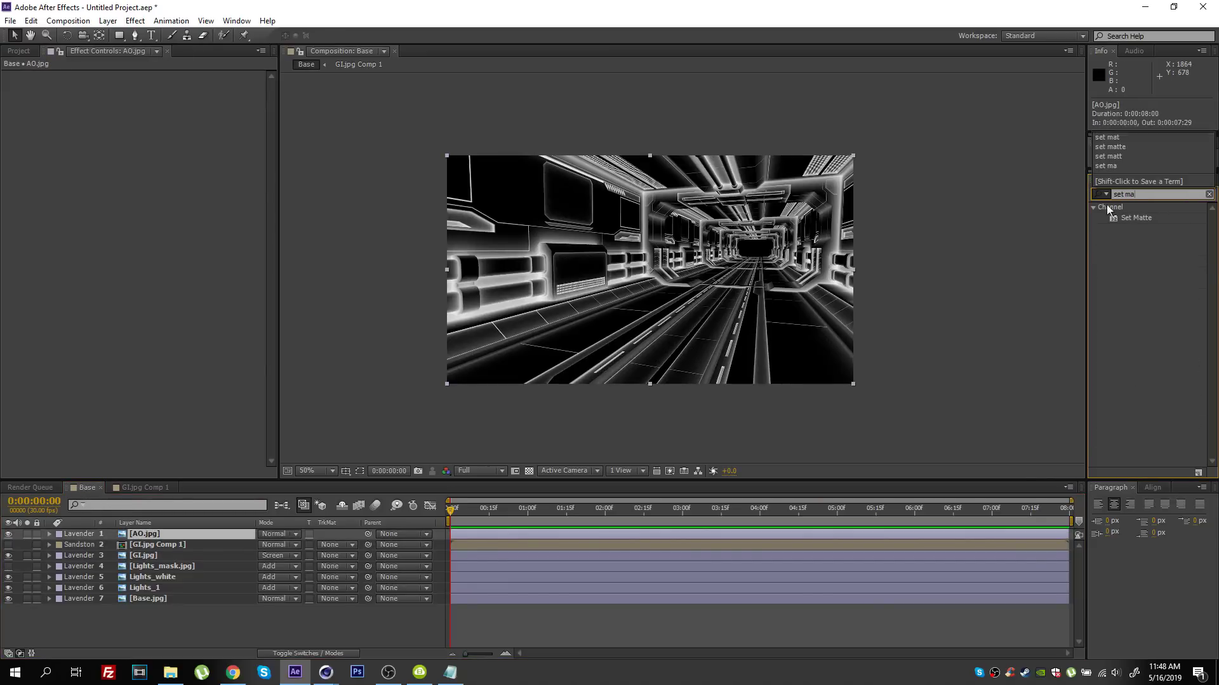
pyautogui.doubleClick(1136, 218)
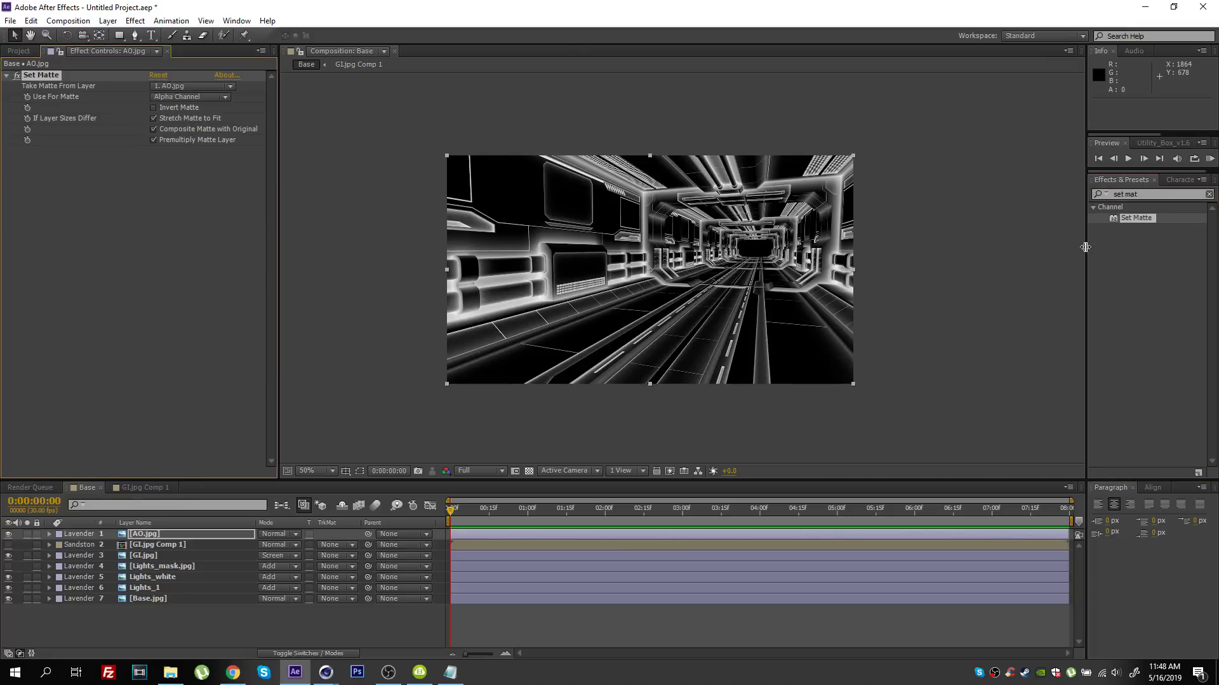
pyautogui.click(168, 88)
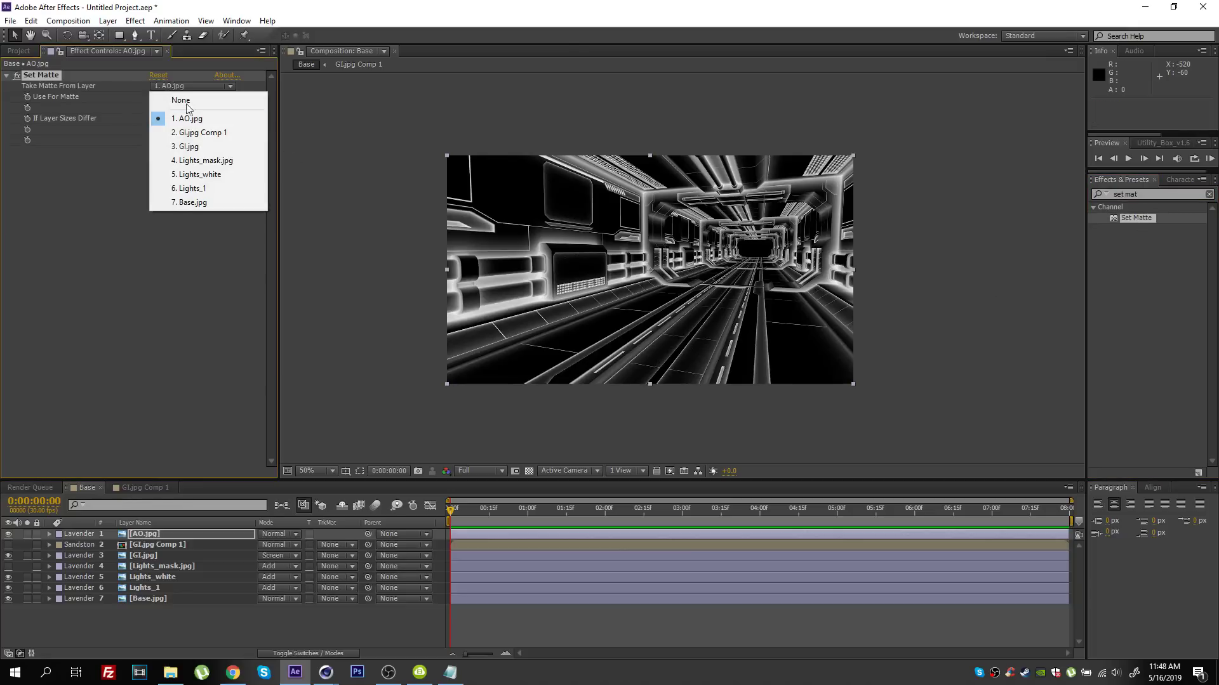
pyautogui.click(194, 135)
# - Open GI.jpg Comp 1 and rename the composition as GI_MASK
pyautogui.doubleClick(147, 545)
pyautogui.click(178, 534)
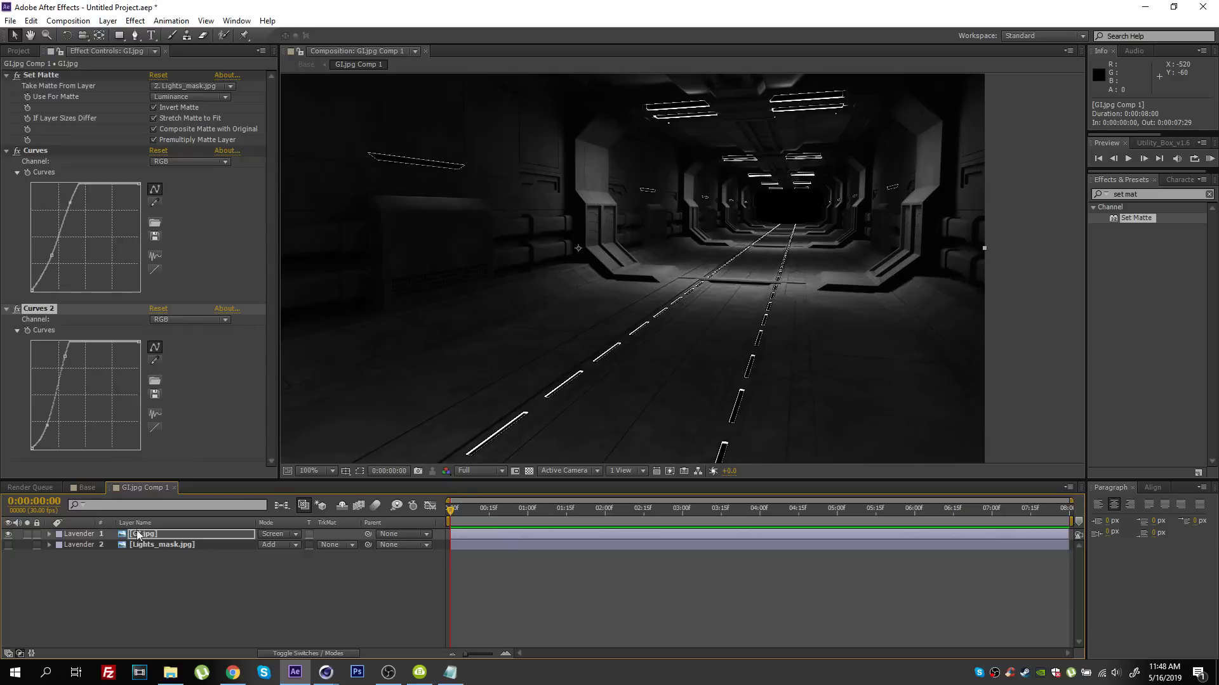
pyautogui.click(68, 20)
pyautogui.click(96, 53)
pyautogui.write('GI_MASK')
pyautogui.press('Return')
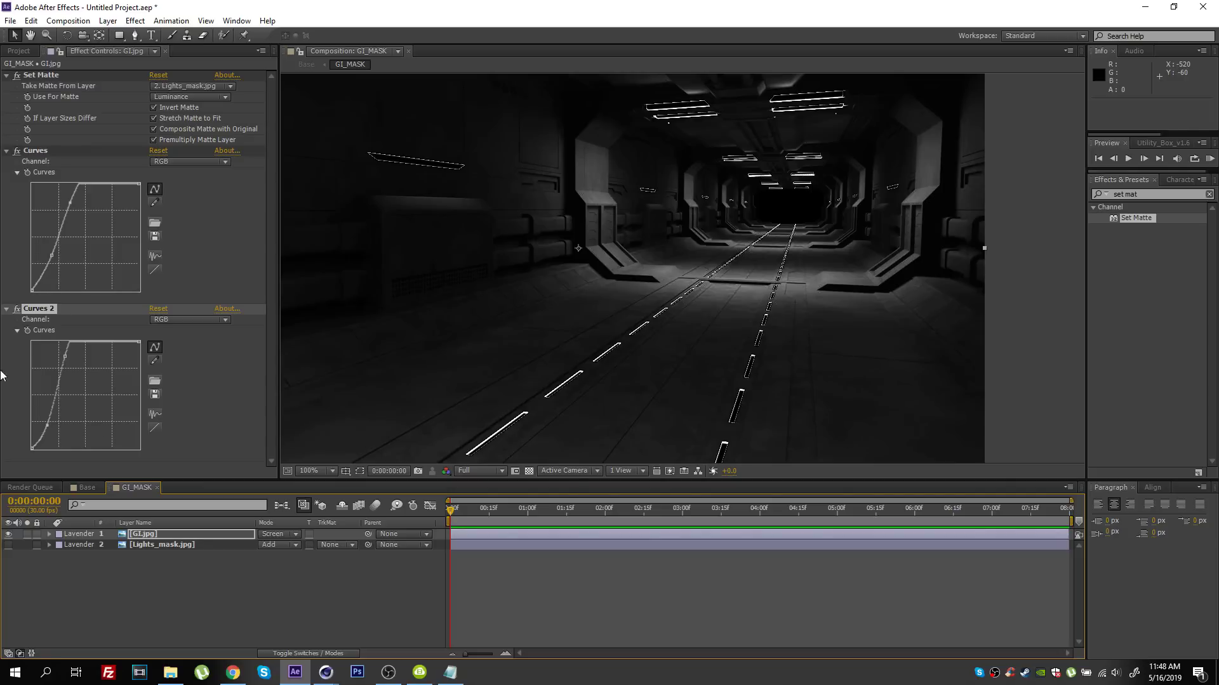
# - Back in Base, make AO.jpg's Set Matte use the Luminance of the GI_MASK layer
pyautogui.click(81, 487)
pyautogui.click(146, 535)
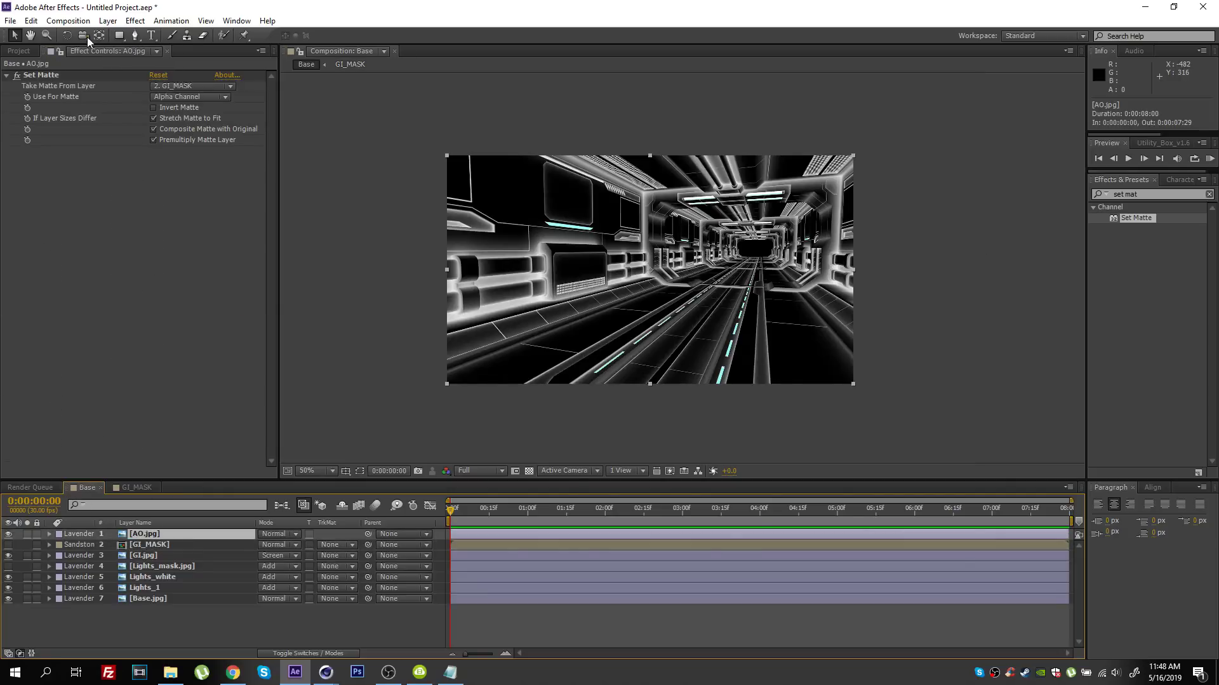
pyautogui.click(184, 85)
pyautogui.click(191, 132)
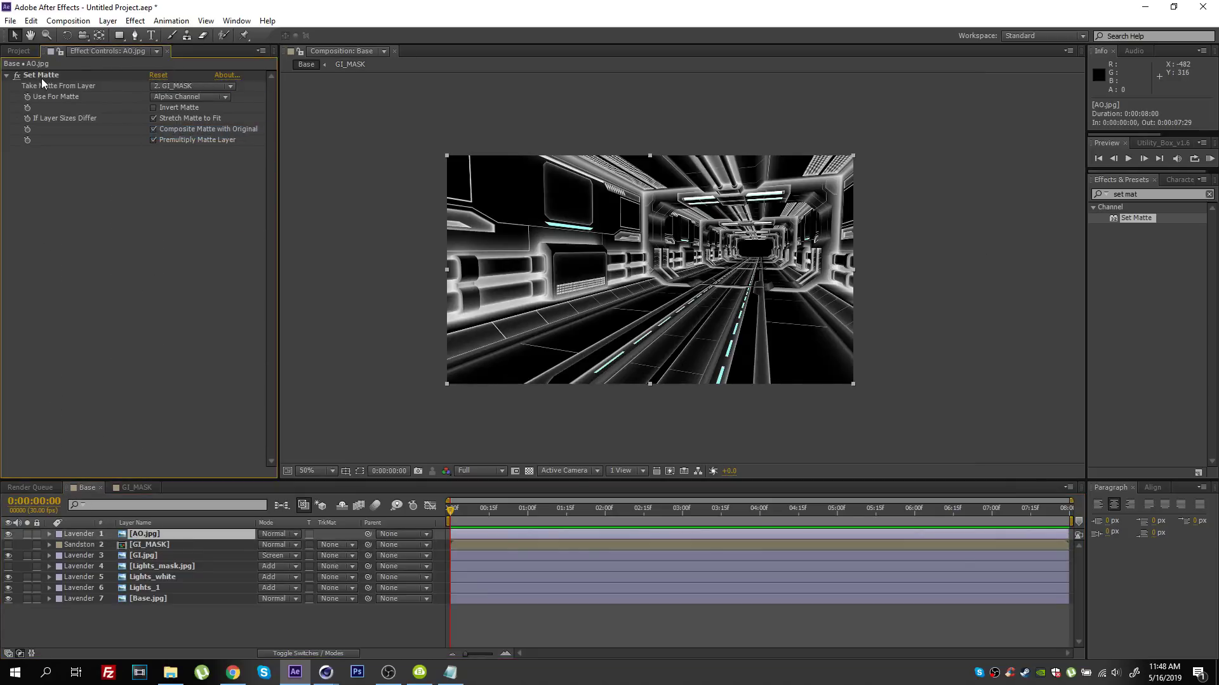
pyautogui.click(198, 99)
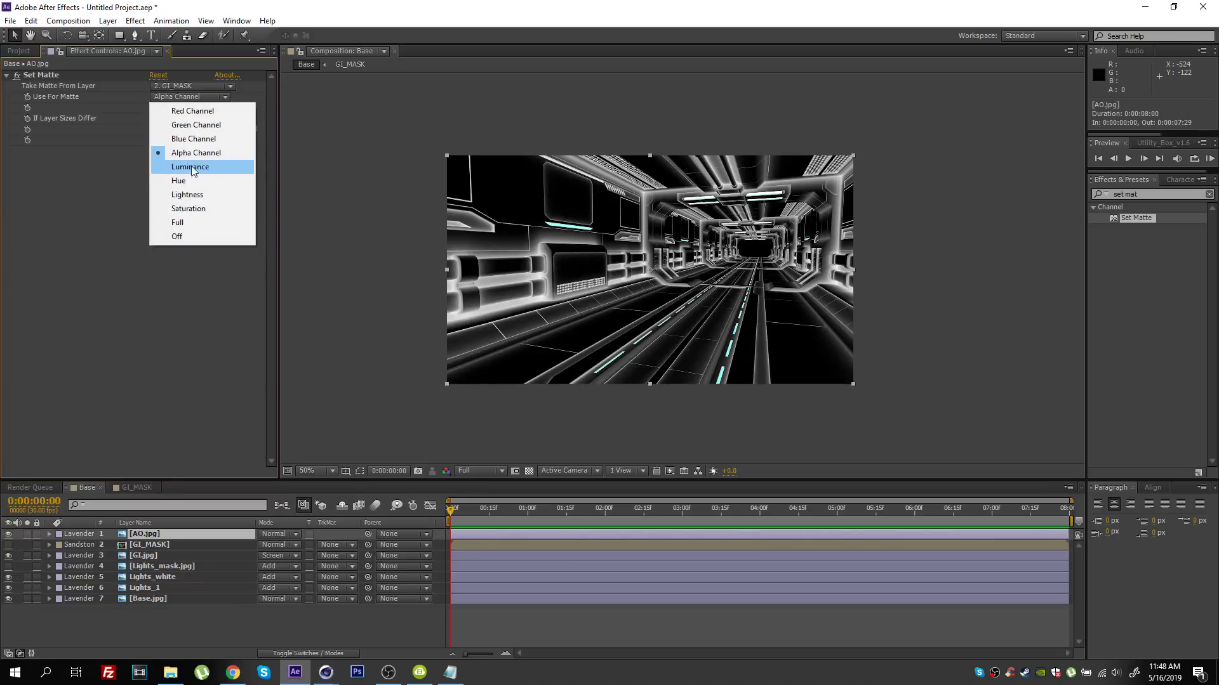
pyautogui.click(198, 168)
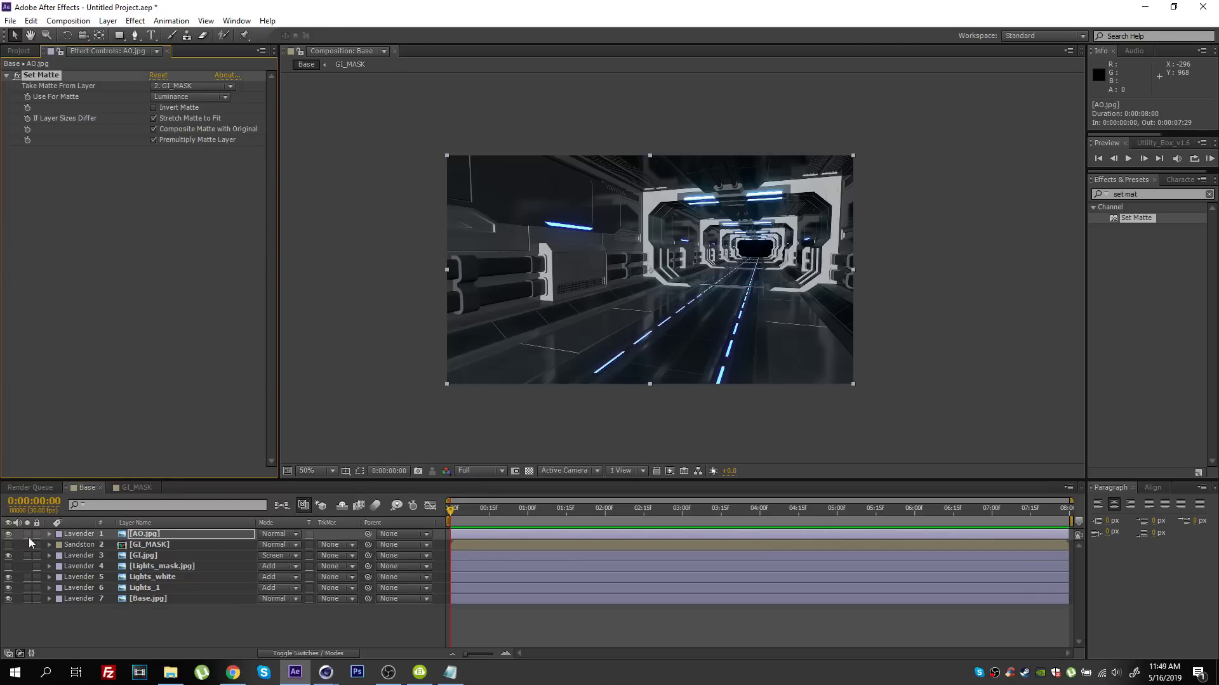
# - Solo the AO.jpg layer and inspect its masked edges in a maximized composition view
pyautogui.click(27, 534)
pyautogui.scroll(2, 698, 309)
pyautogui.press('`')
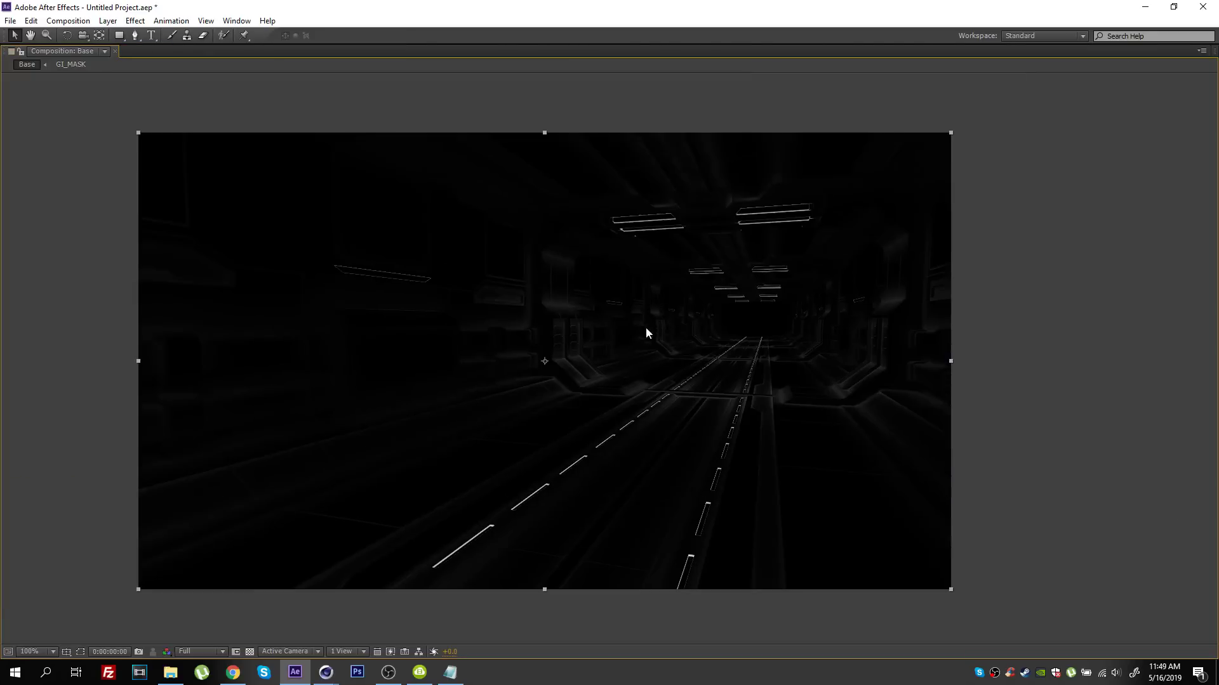
pyautogui.scroll(2, 644, 327)
pyautogui.press('`')
pyautogui.scroll(-2, 666, 299)
# - Apply a Curves effect to AO.jpg and raise its upper part to brighten the masked edges
pyautogui.click(1132, 193)
pyautogui.write('curve')
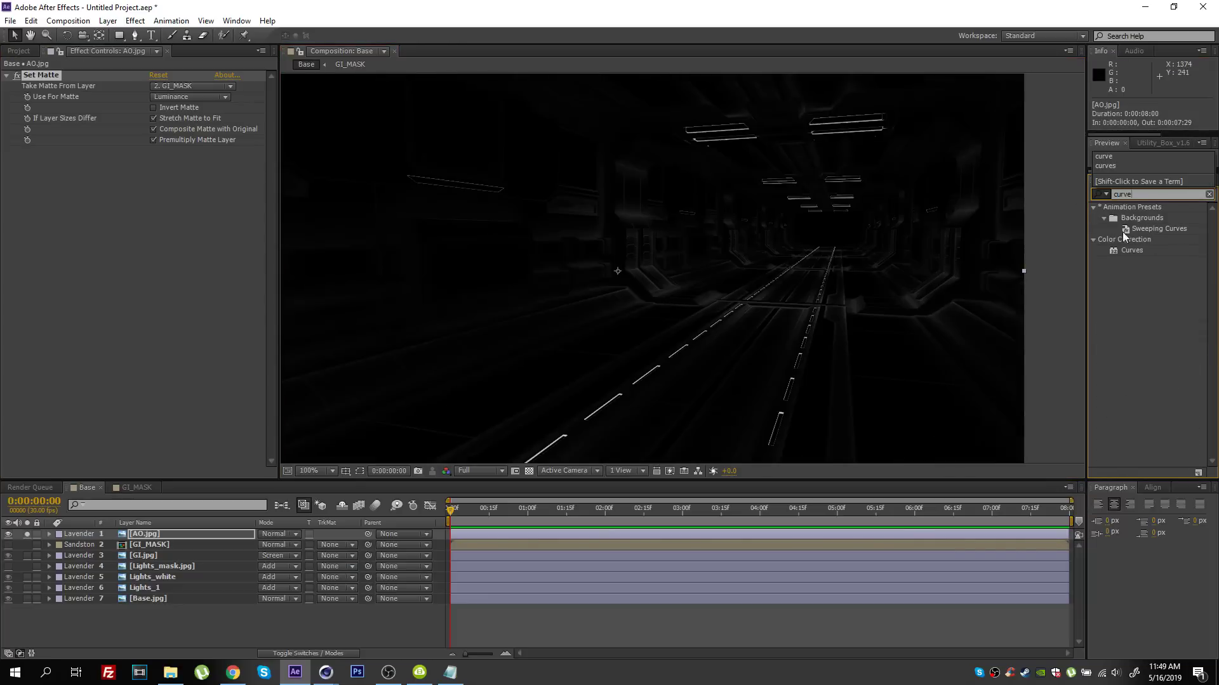
pyautogui.moveTo(1133, 250); pyautogui.dragTo(238, 242)
pyautogui.moveTo(109, 213); pyautogui.dragTo(74, 206)
pyautogui.moveTo(36, 263); pyautogui.dragTo(47, 264)
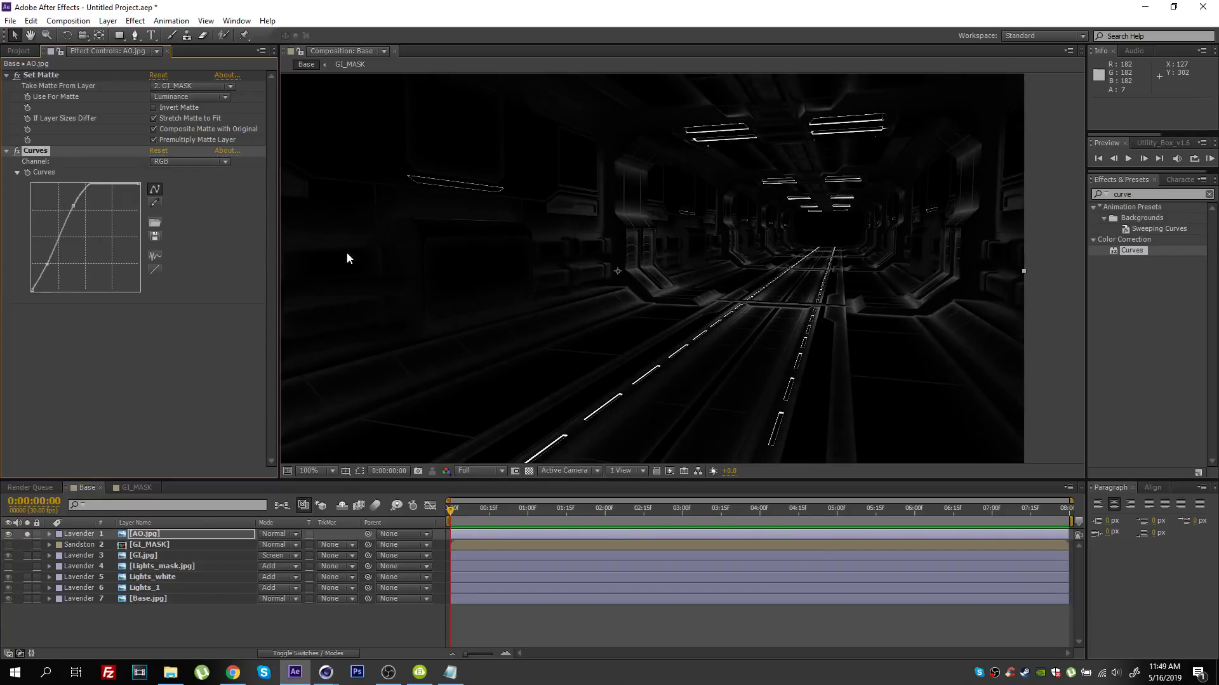
# - Apply Tritone to AO.jpg and set its Midtones to bright blue, 00A2FF
pyautogui.click(1117, 194)
pyautogui.write('trit')
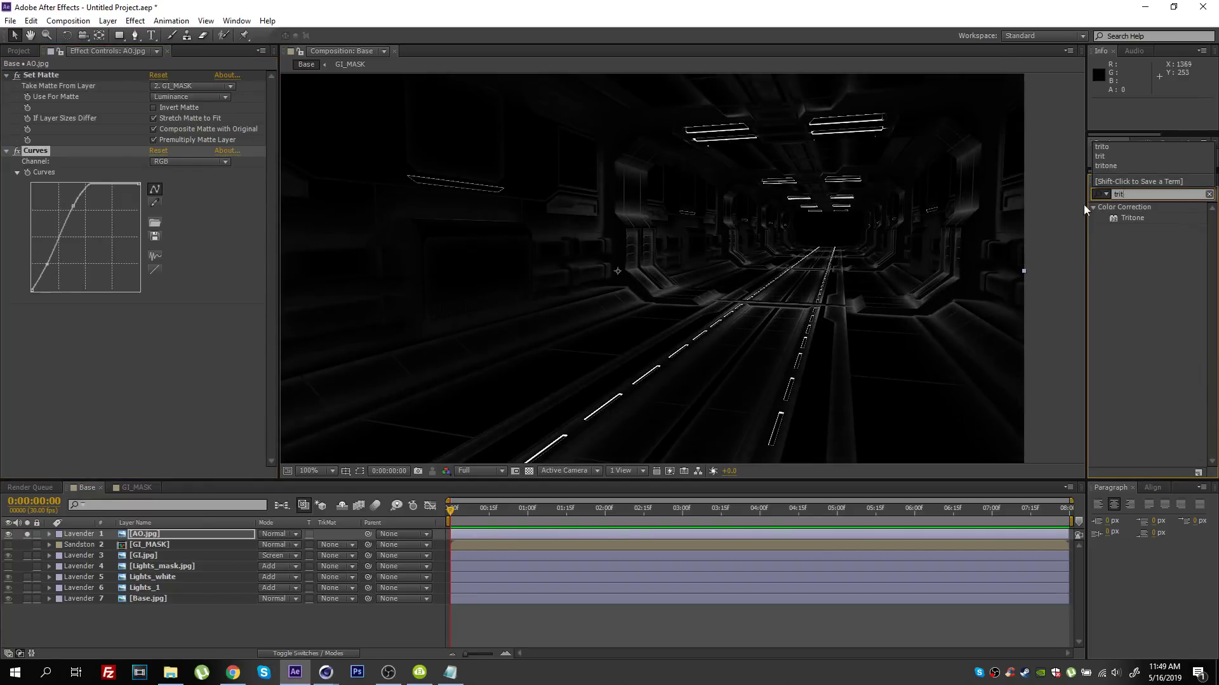
pyautogui.doubleClick(1129, 219)
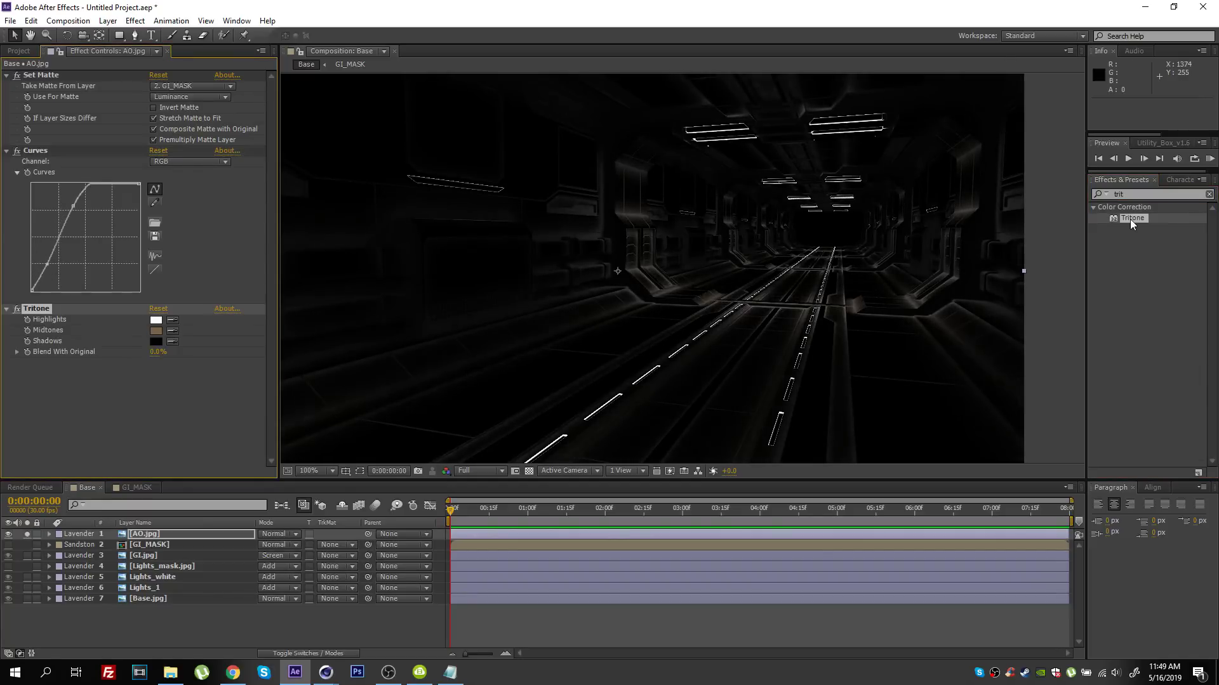
pyautogui.click(155, 331)
pyautogui.moveTo(205, 466); pyautogui.dragTo(210, 448)
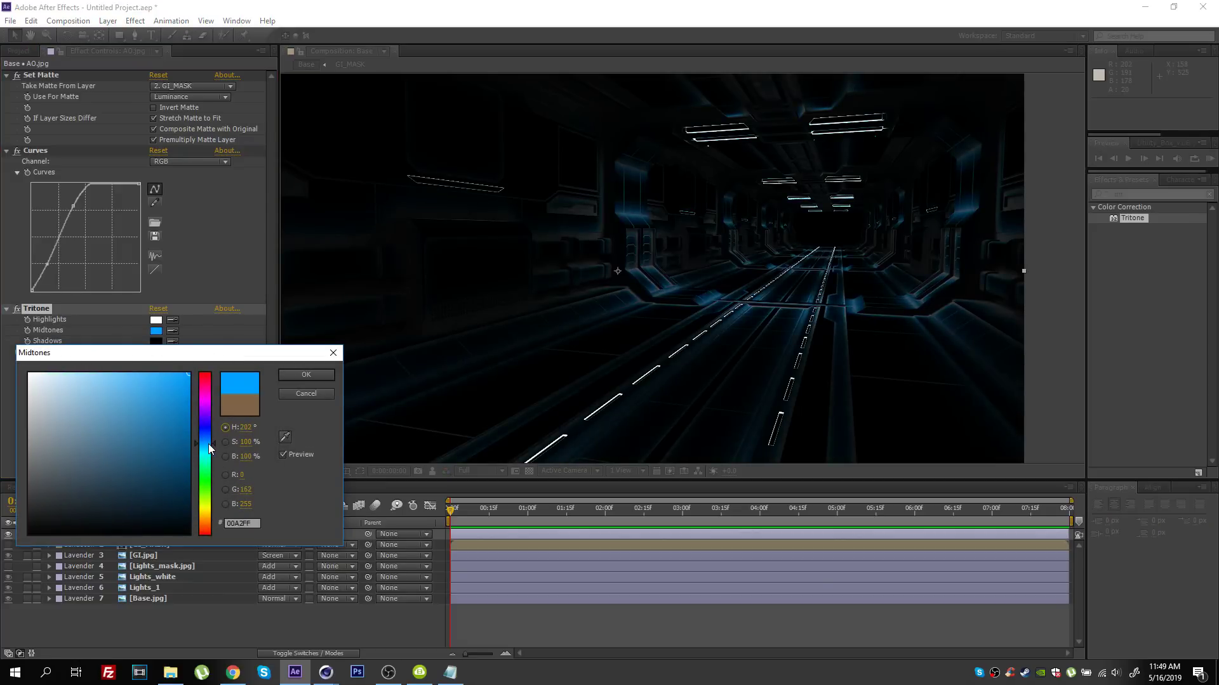
pyautogui.press('Return')
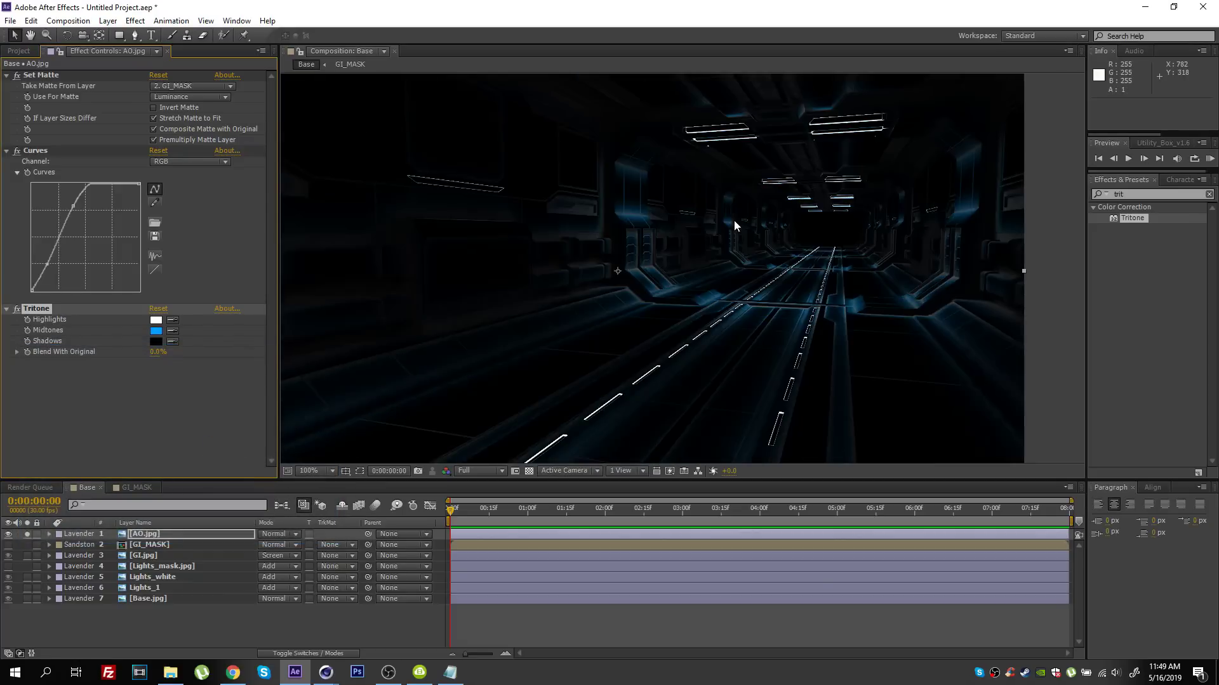
# - Duplicate the Curves effect on AO.jpg to intensify the blue edge glow
pyautogui.click(33, 151)
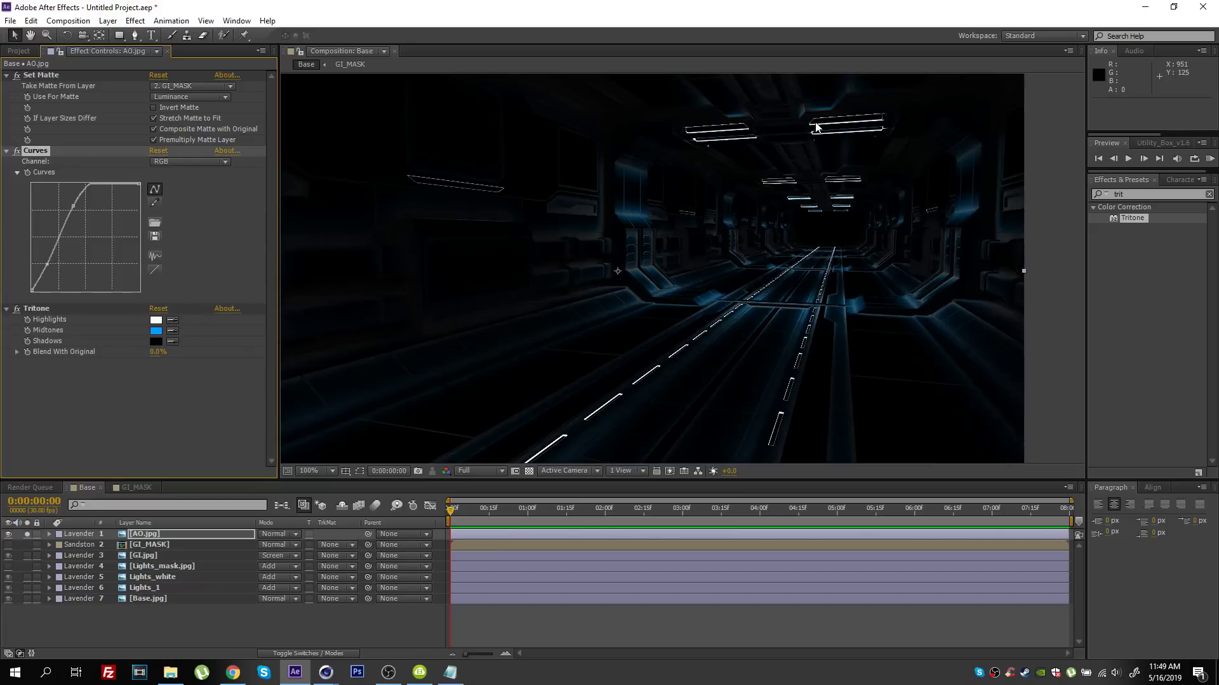
pyautogui.hotkey('ctrl', 'd')
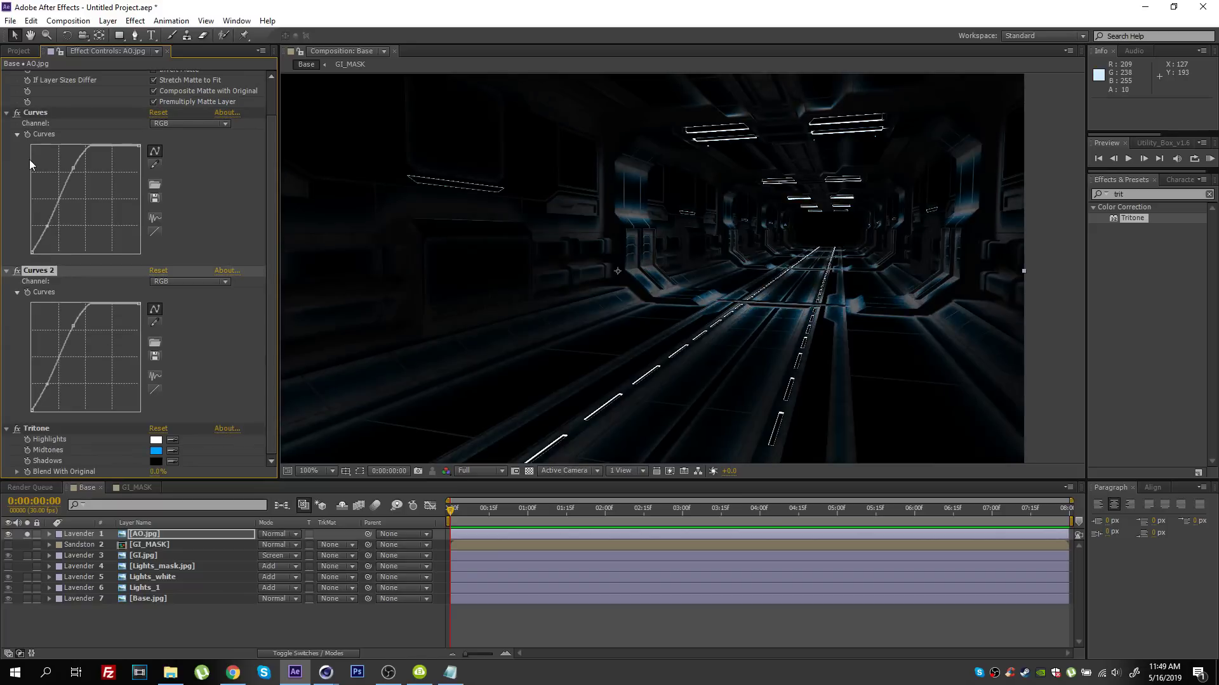
# - Reset the second Curves effect on AO.jpg and lower its white end point to dim the brightest edges
pyautogui.click(158, 270)
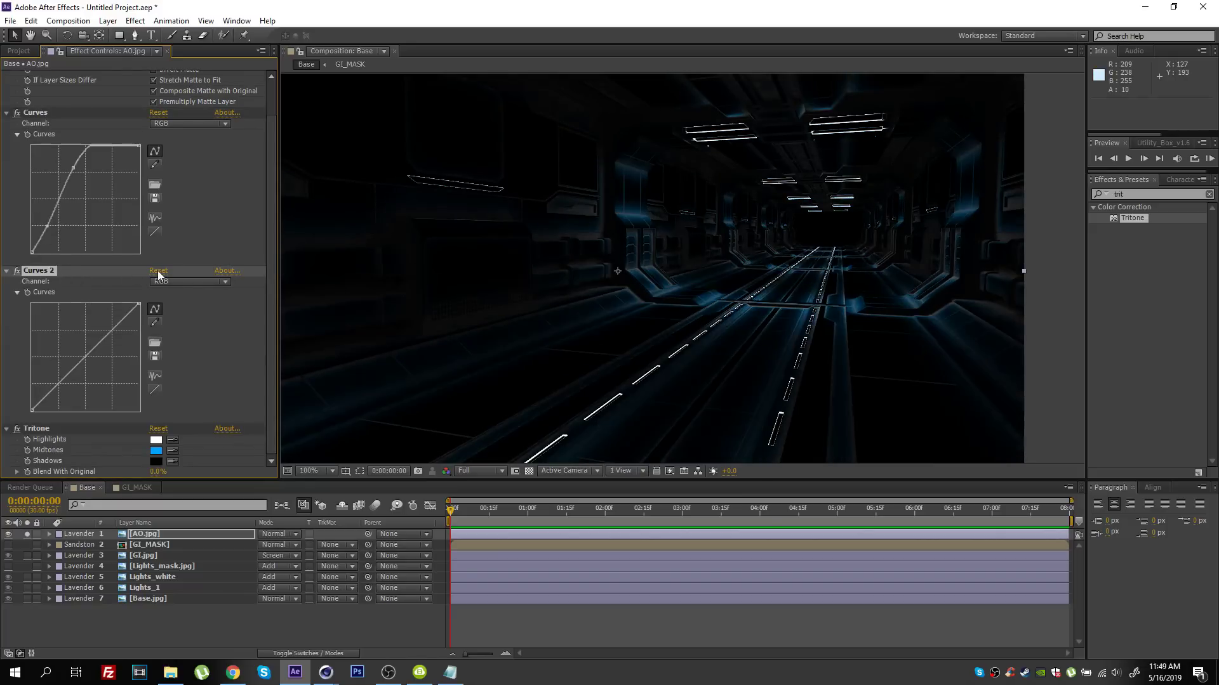
pyautogui.moveTo(137, 304); pyautogui.dragTo(148, 344)
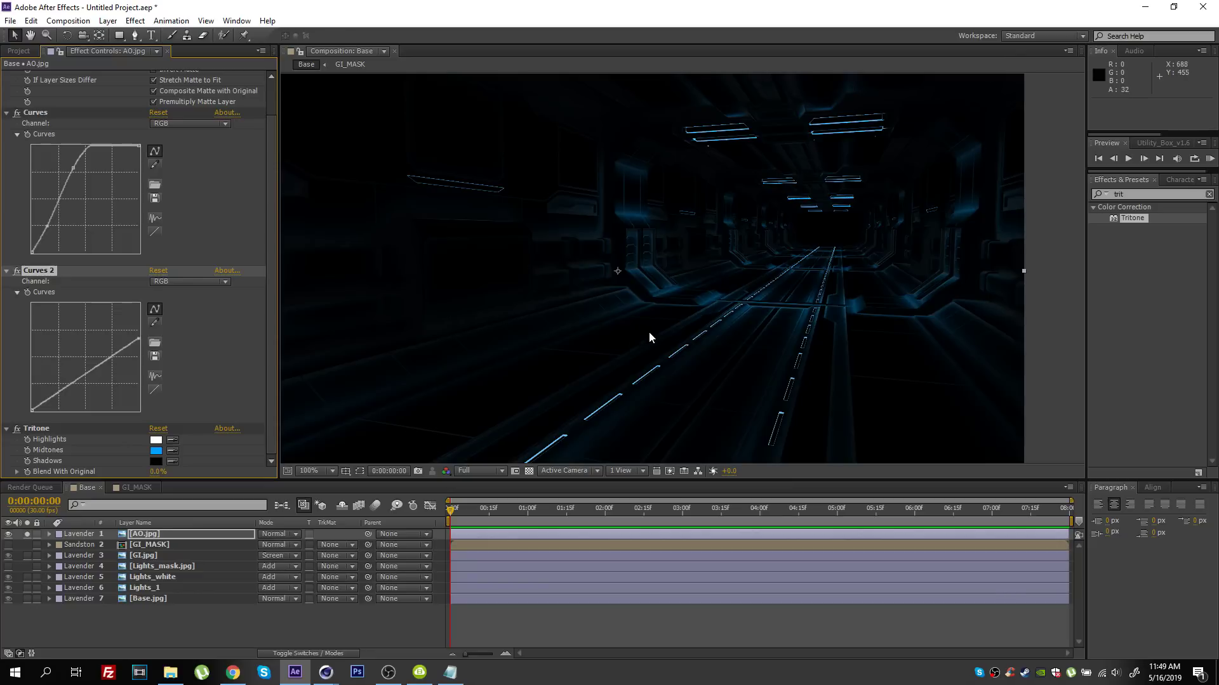
# - Unsolo AO.jpg, set its blending mode to Add, and compare the corridor's edge glow with the layer hidden and shown
pyautogui.click(26, 535)
pyautogui.click(274, 534)
pyautogui.click(365, 238)
pyautogui.scroll(4, 673, 325)
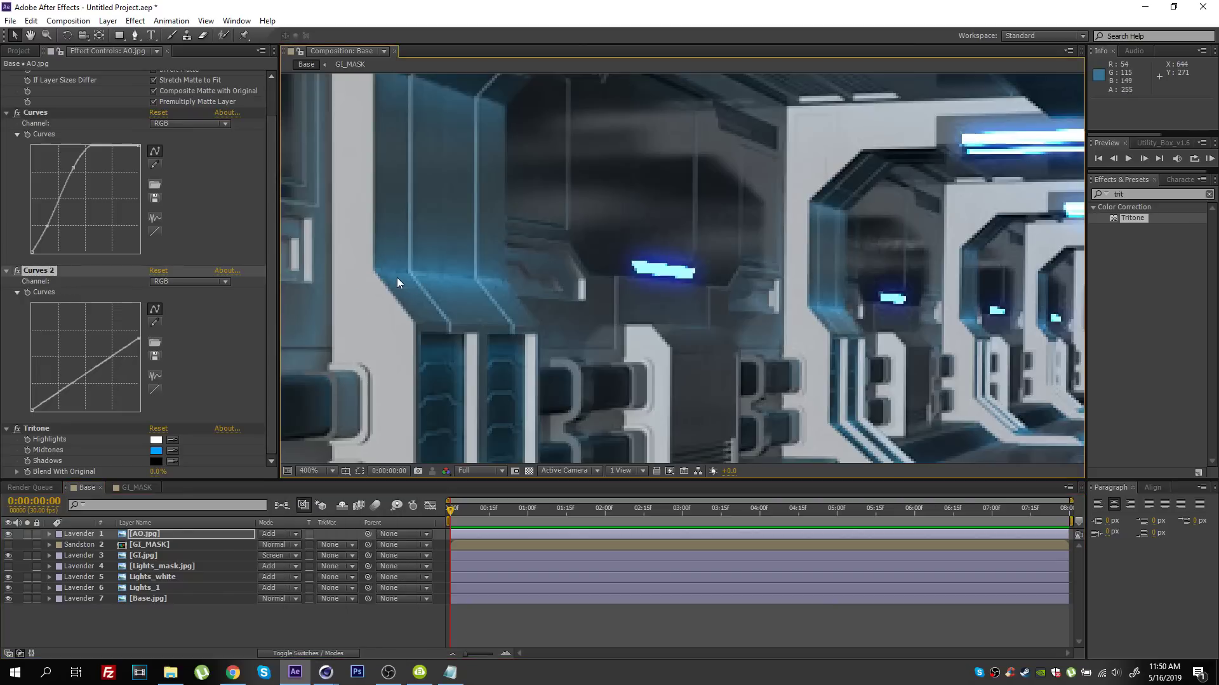
pyautogui.hotkey('ctrl', 'z')
pyautogui.scroll(-4, 526, 273)
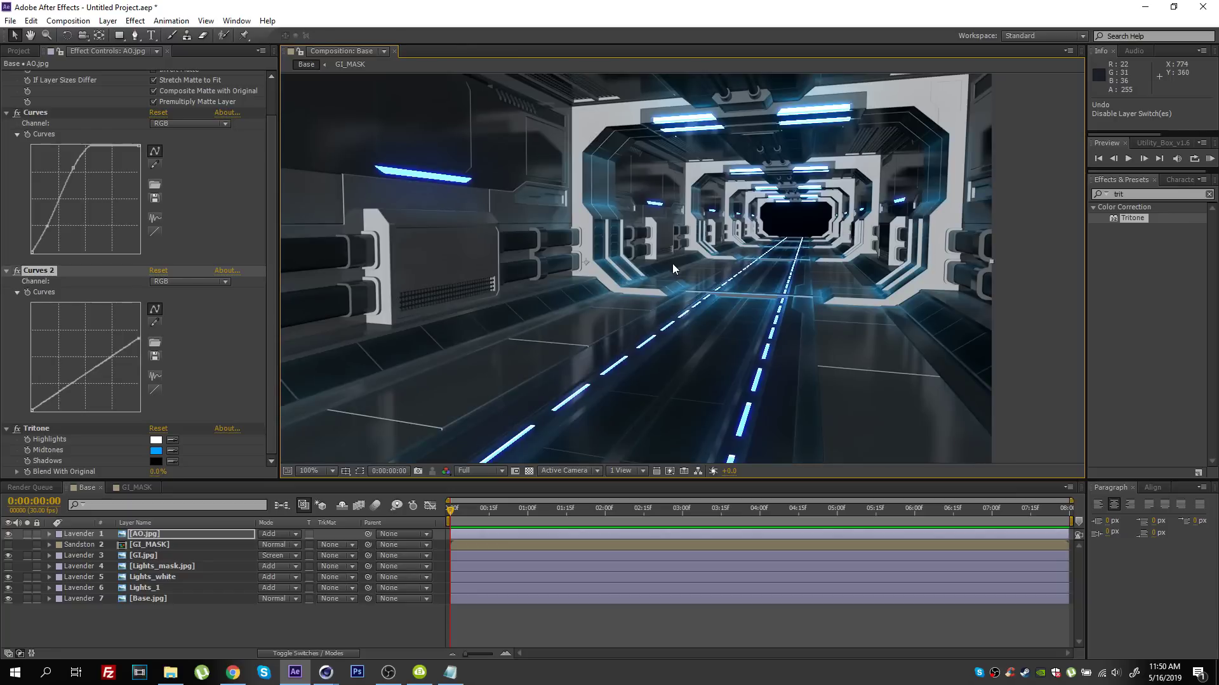
# - Move AO.jpg directly below GI_MASK and compare the composite with AO.jpg and GI.jpg hidden and shown
pyautogui.moveTo(142, 536); pyautogui.dragTo(155, 546)
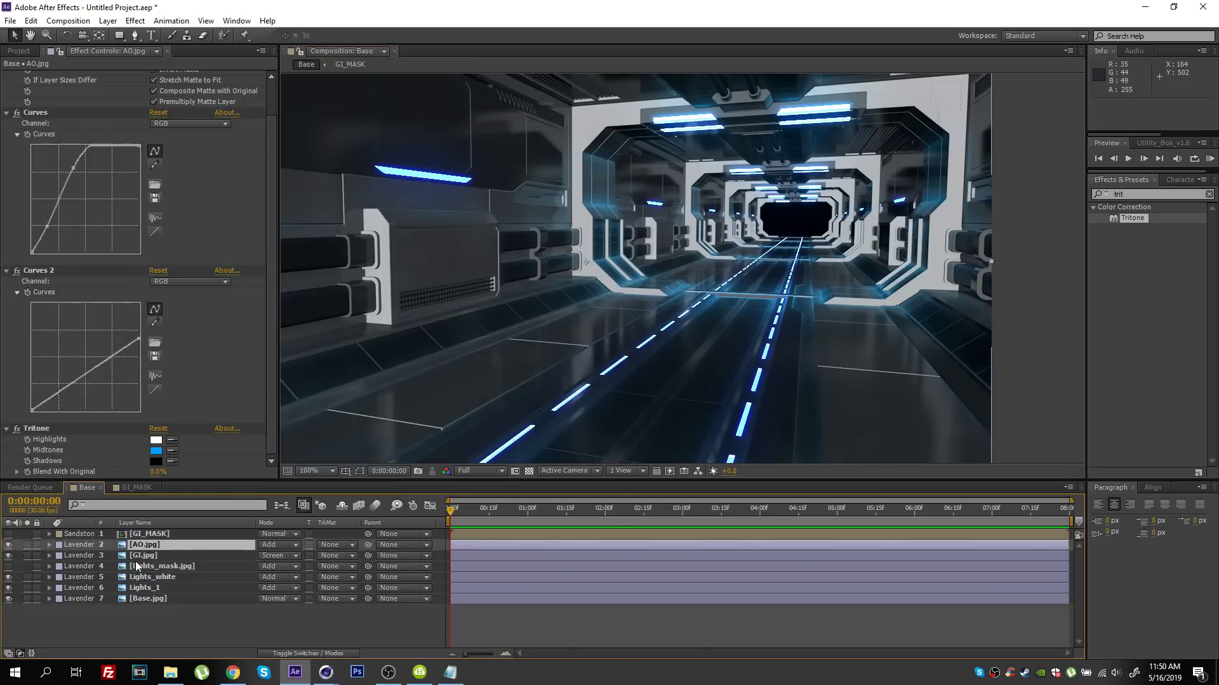
pyautogui.keyDown('shift'); pyautogui.click(153, 556); pyautogui.keyUp('shift')
pyautogui.hotkey('ctrl', 'z')
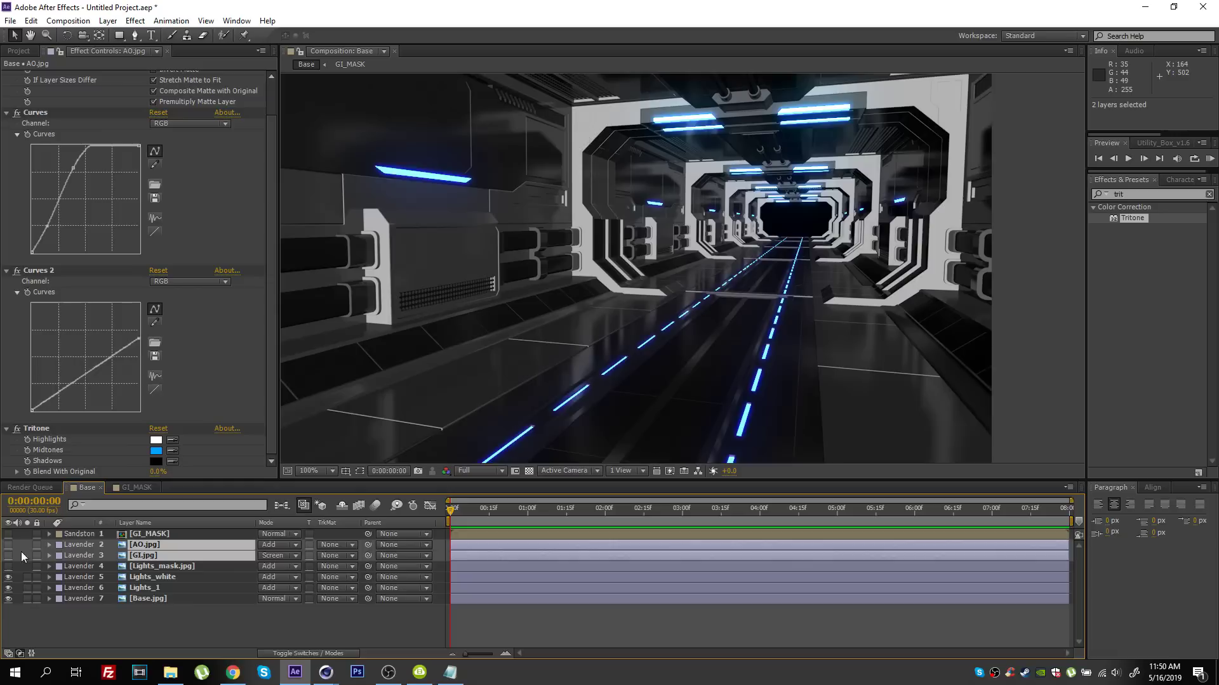
pyautogui.click(501, 388)
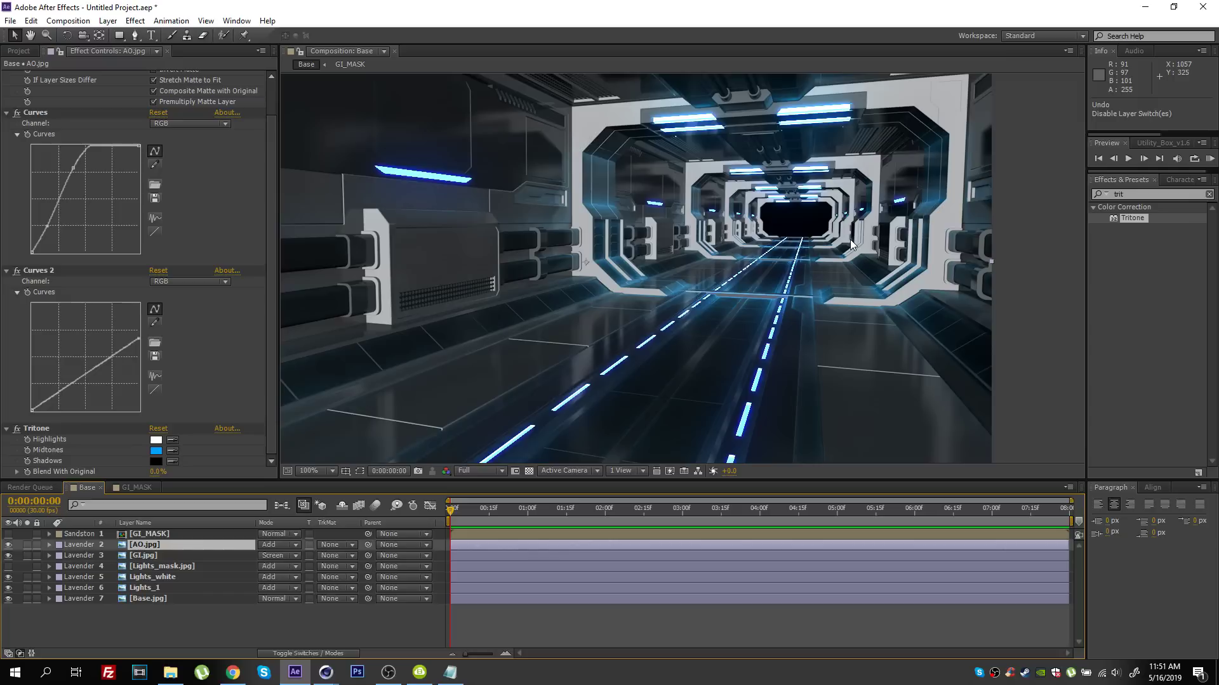
# - Try adjusting GI.jpg's opacity and strengthening its glow with a duplicated Curves effect, and delete the duplicate
pyautogui.click(141, 556)
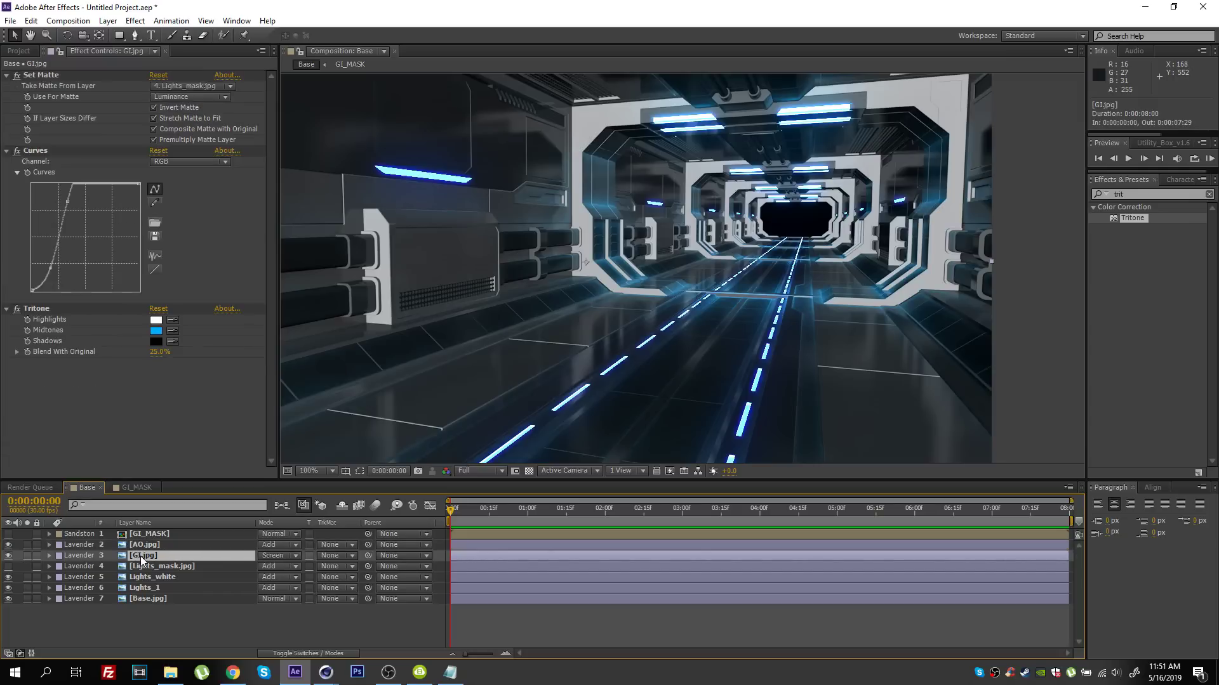
pyautogui.press('t')
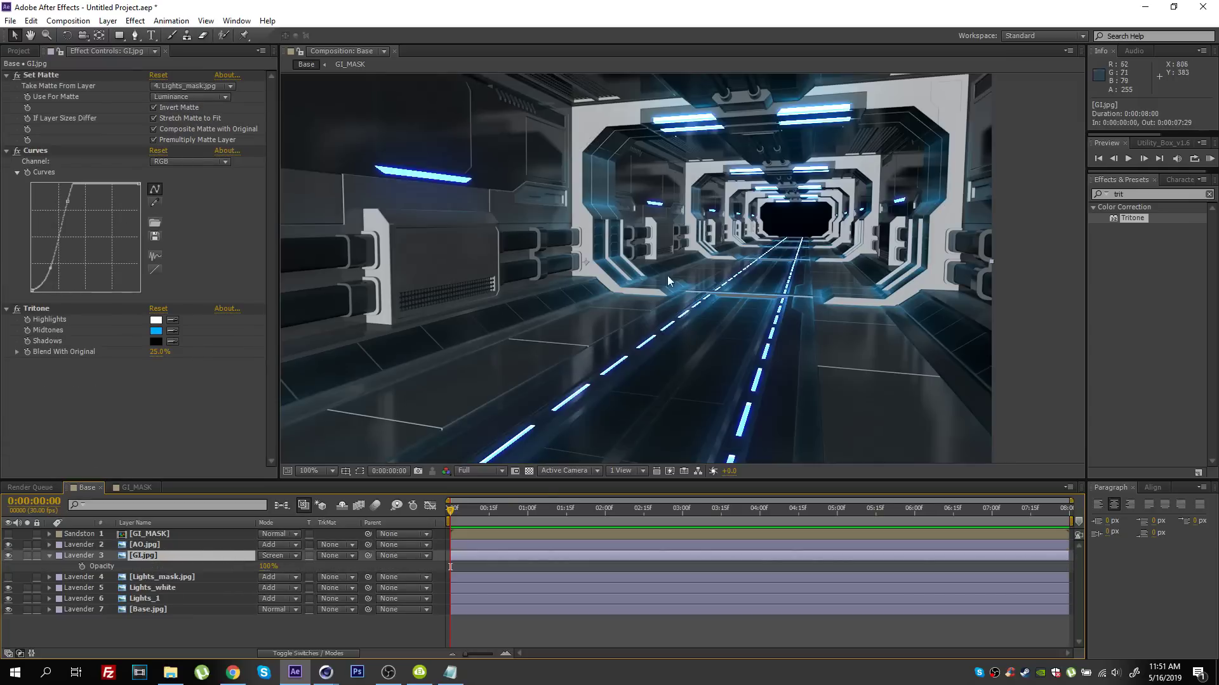
pyautogui.moveTo(266, 566); pyautogui.dragTo(298, 575)
pyautogui.click(32, 152)
pyautogui.hotkey('ctrl', 'd')
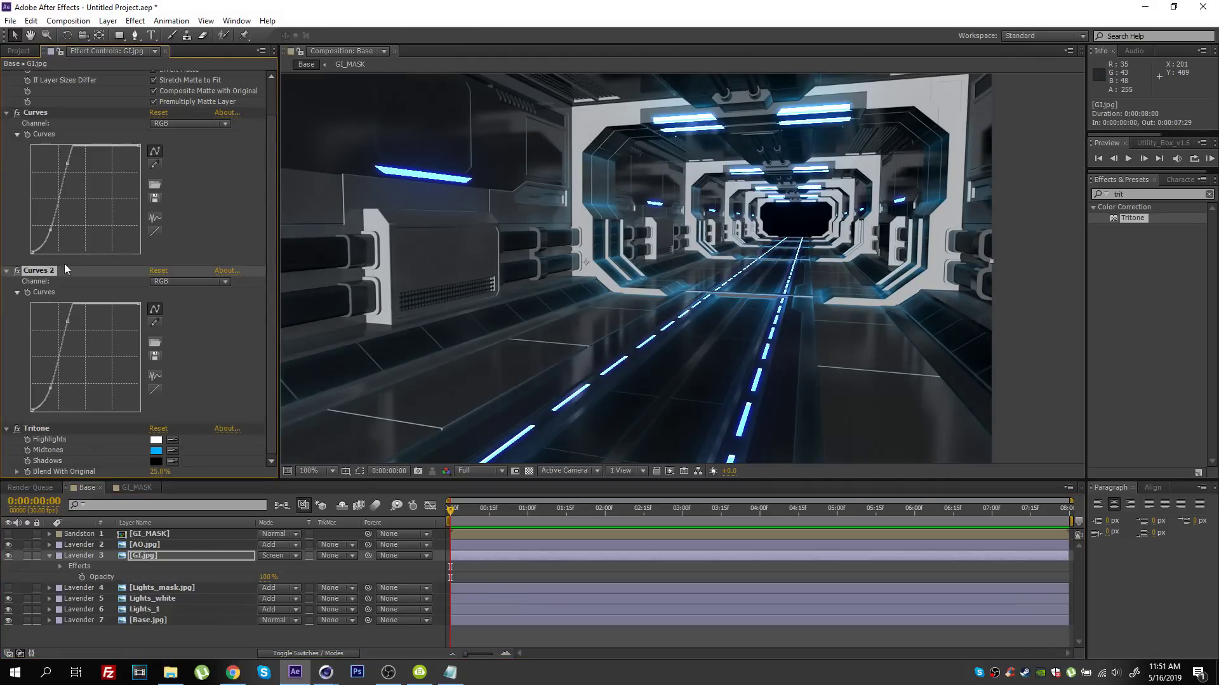
pyautogui.moveTo(67, 322); pyautogui.dragTo(78, 338)
pyautogui.press('Delete')
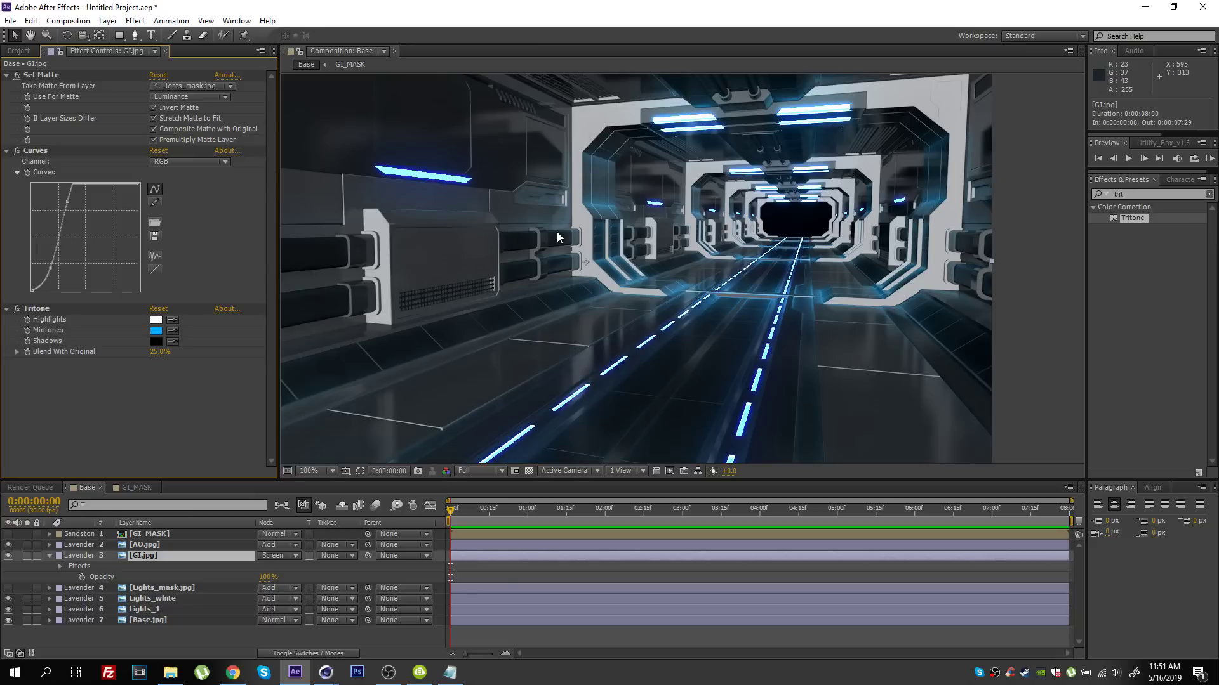
# - Create an adjustment layer on top of the Base composition's layers and apply a Curves effect to it
pyautogui.hotkey('ctrl', '`')
pyautogui.click(108, 20)
pyautogui.moveTo(191, 35)
pyautogui.click(441, 118)
pyautogui.click(1155, 194)
pyautogui.write('curve')
pyautogui.doubleClick(1130, 251)
# - Shape the adjustment layer's curve into an S by lowering the shadows slightly and raising the highlights, and check the corridor's contrast
pyautogui.moveTo(43, 203); pyautogui.dragTo(45, 205)
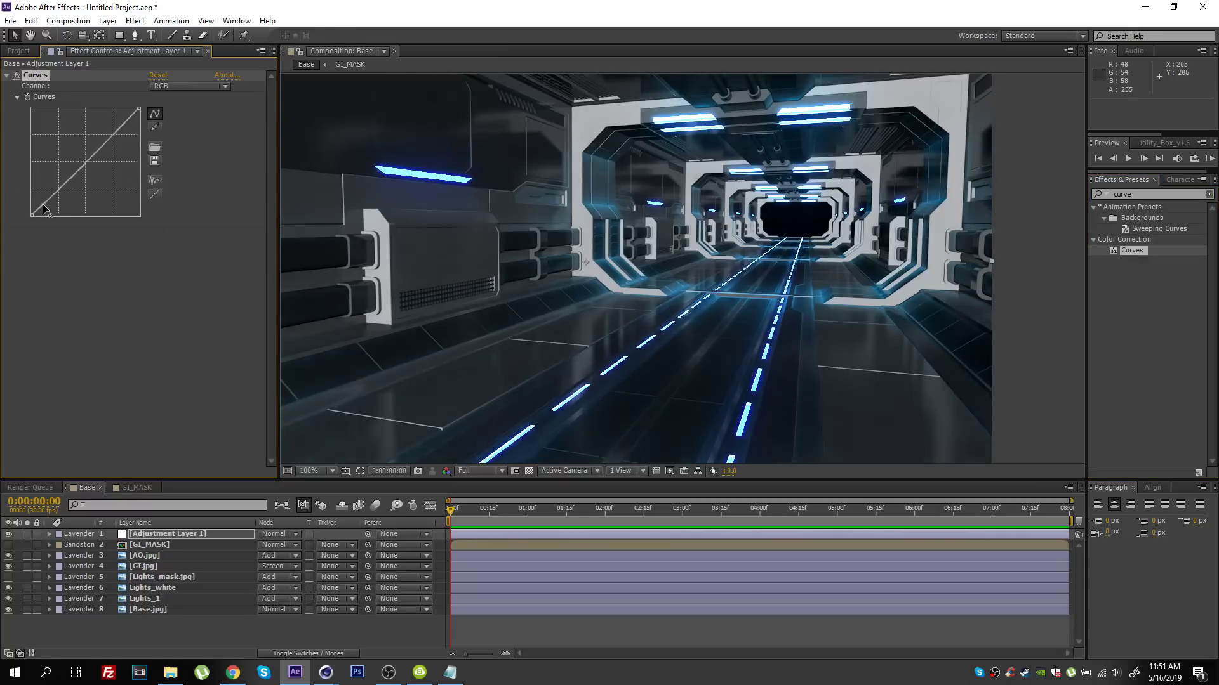
pyautogui.moveTo(114, 136); pyautogui.dragTo(106, 126)
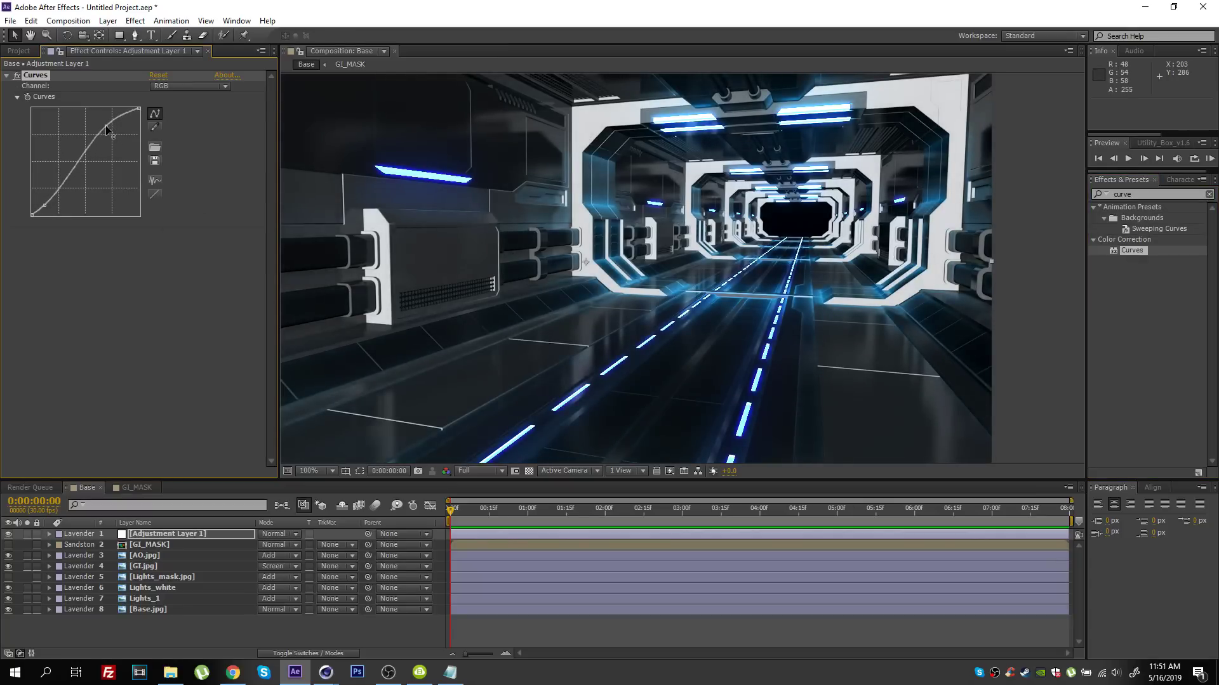
pyautogui.scroll(-2, 600, 254)
pyautogui.scroll(2, 615, 265)
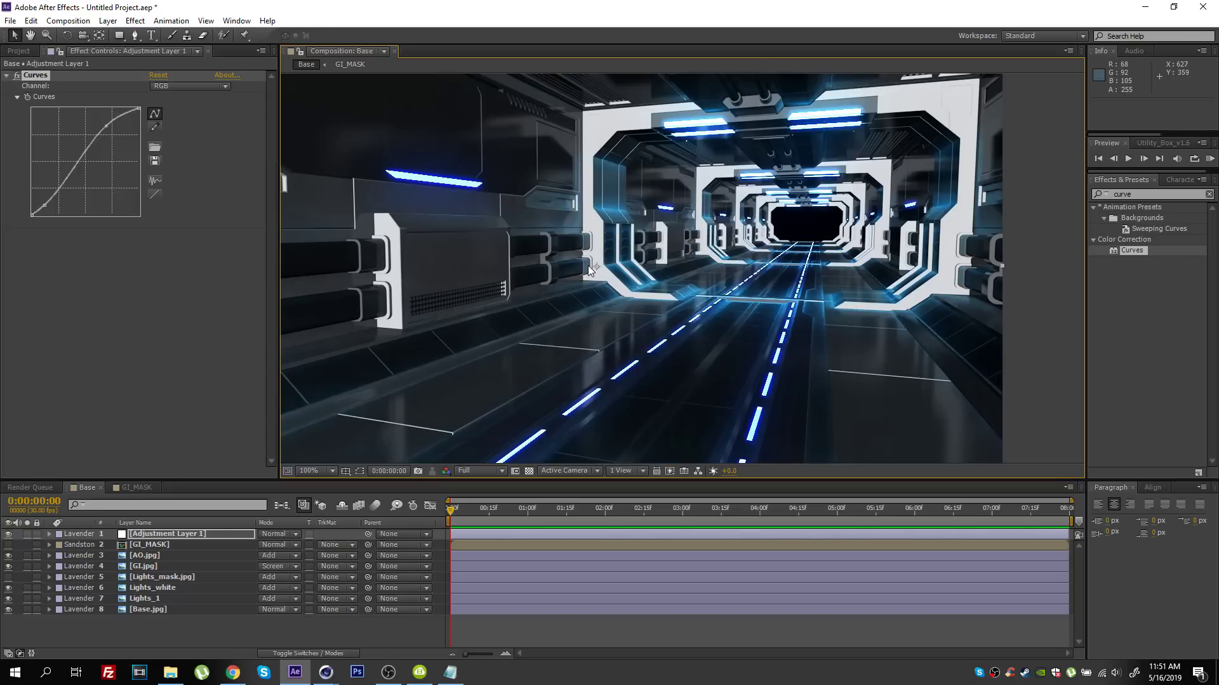
pyautogui.scroll(-1, 589, 270)
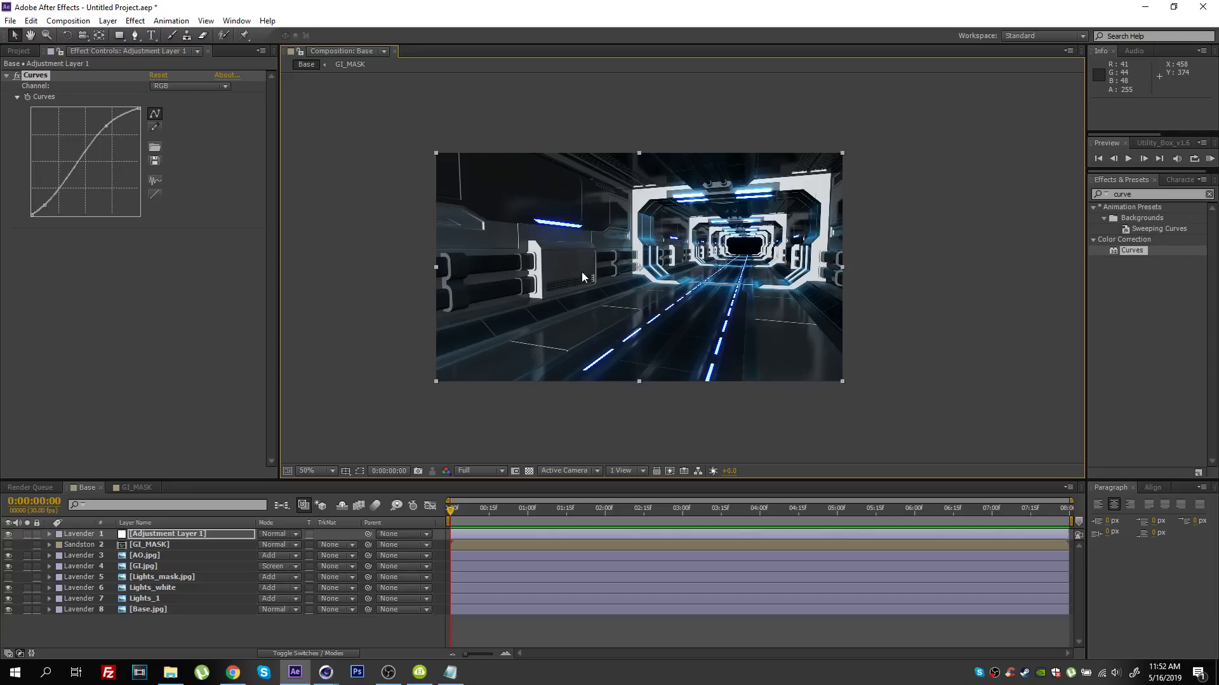
pyautogui.press('.')
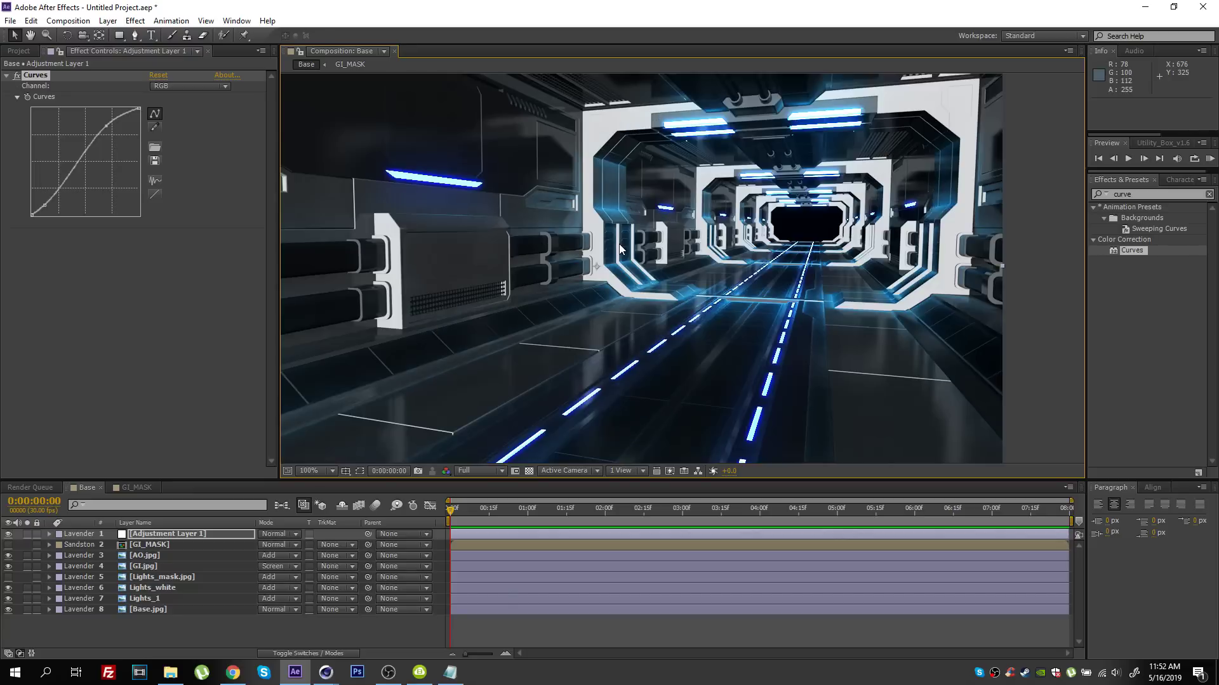